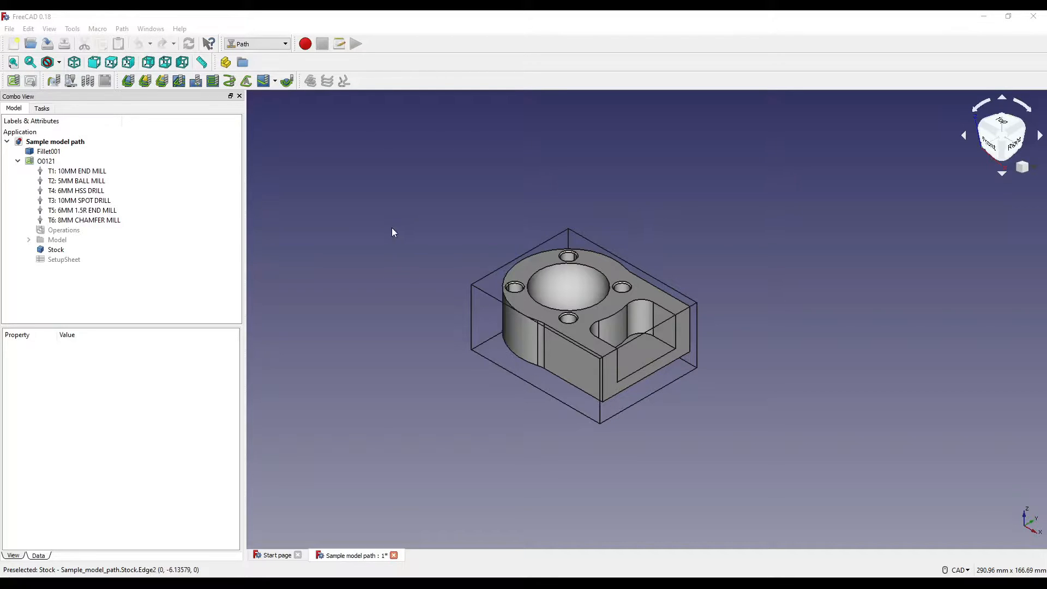
Start a face milling operation using tool controller T1: 10MM END MILL
click(213, 81)
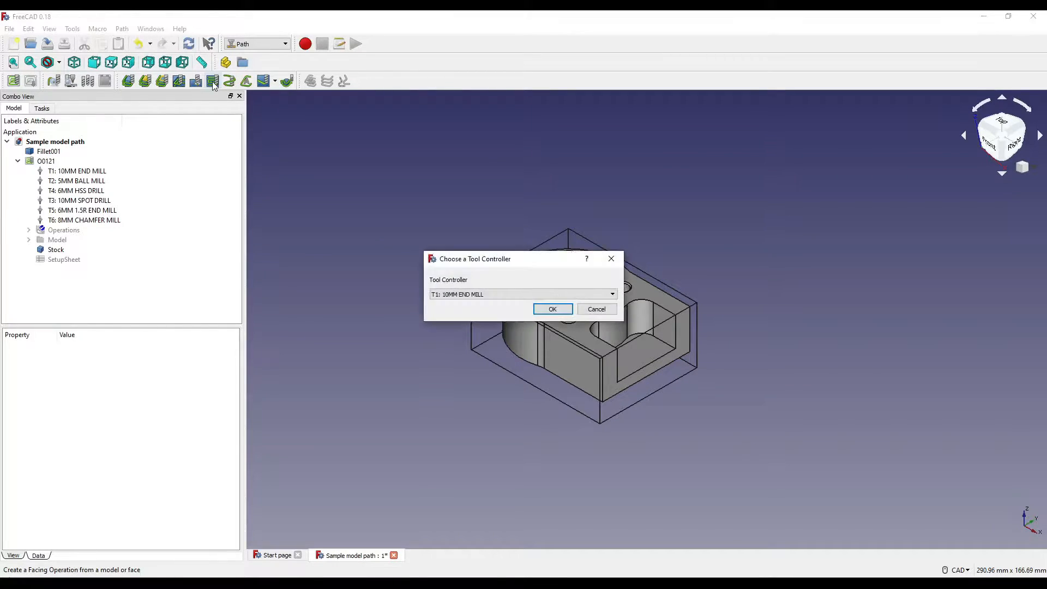
click(463, 294)
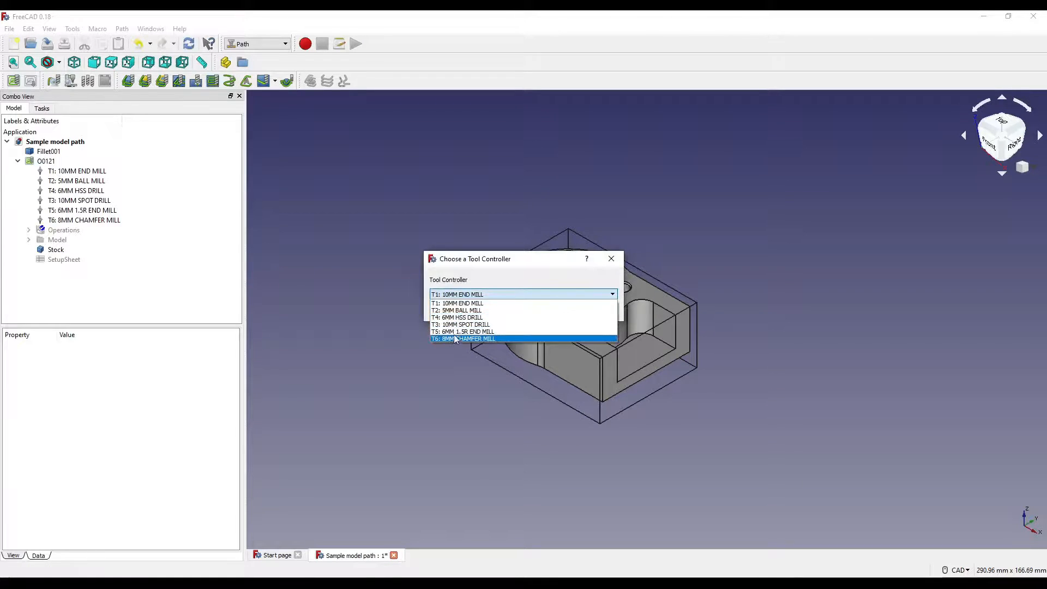
click(464, 304)
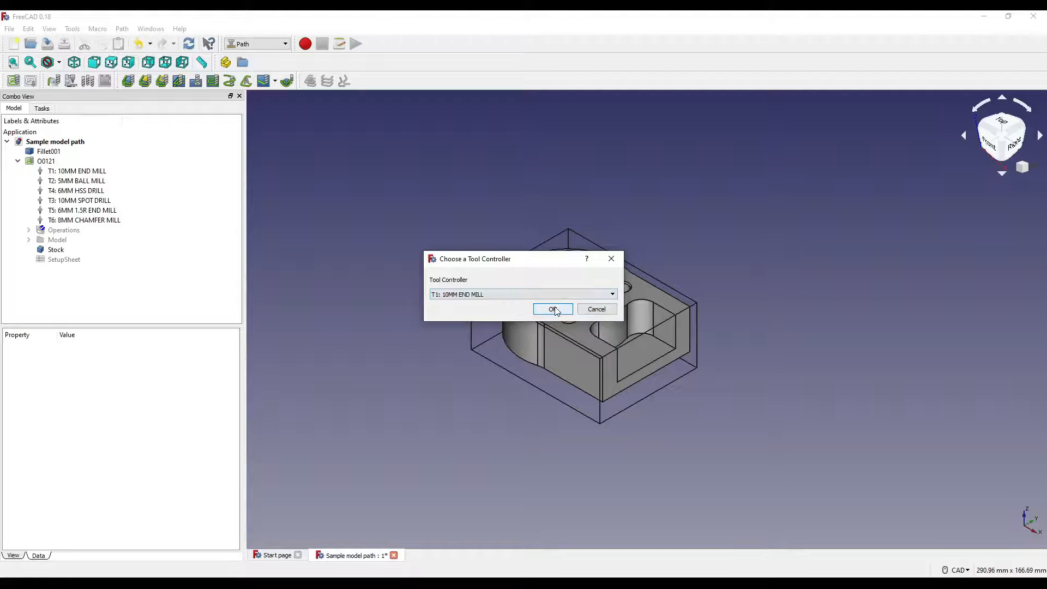
click(556, 312)
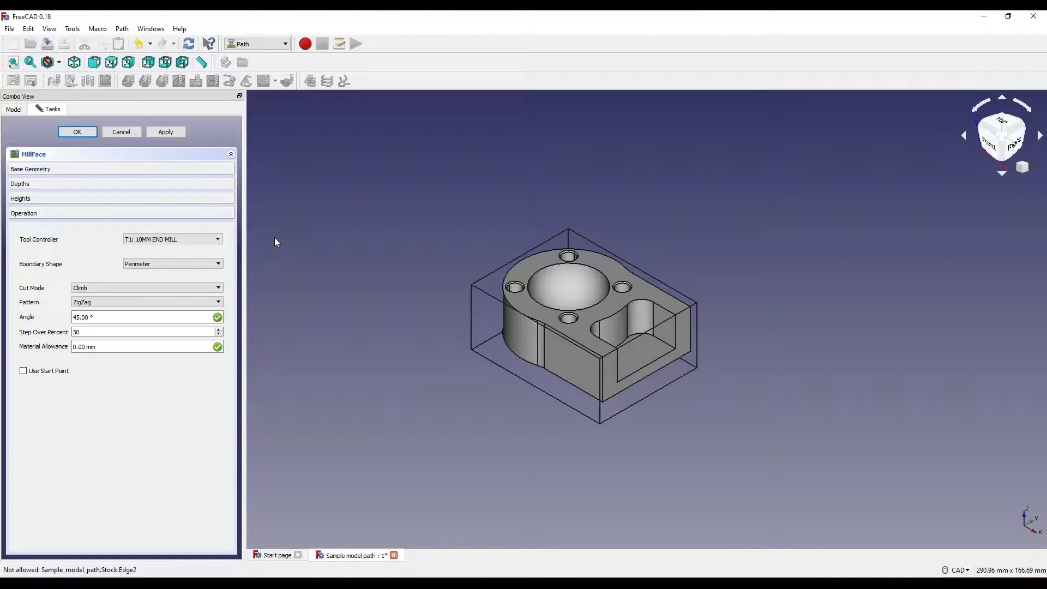
Add the part's flat top face as the base geometry of the facing operation
click(83, 170)
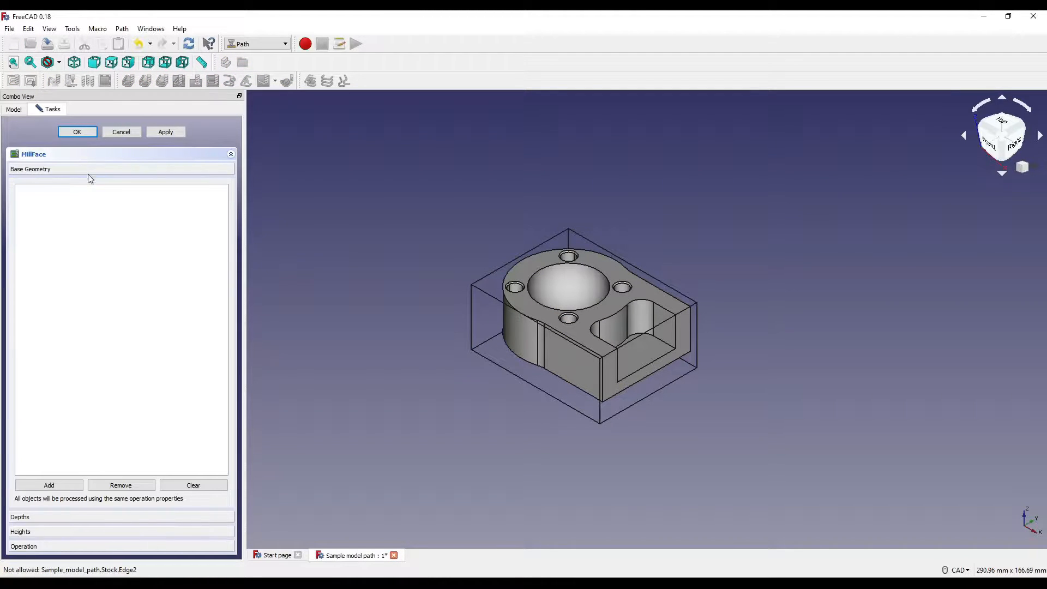
click(617, 309)
click(66, 489)
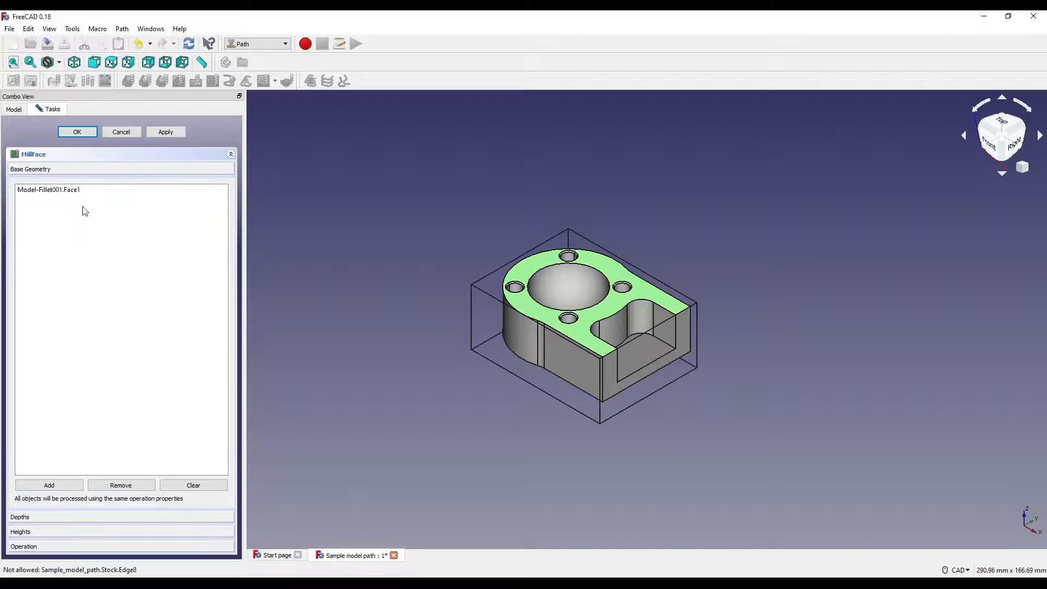
Review the facing depths and heights, set the boundary shape to Stock, and keep the cut mode at Climb
click(44, 518)
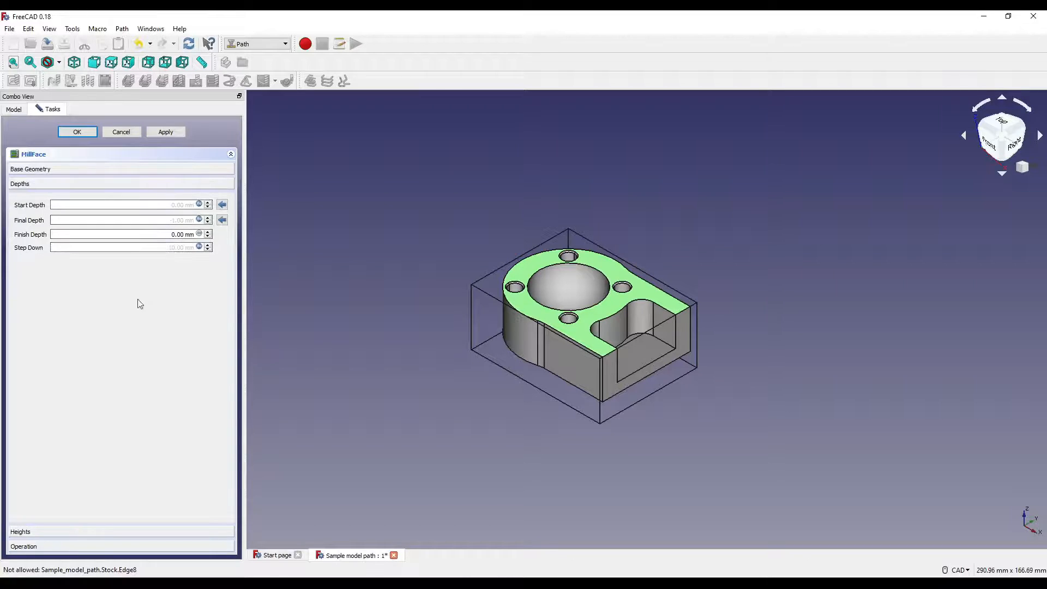
click(50, 532)
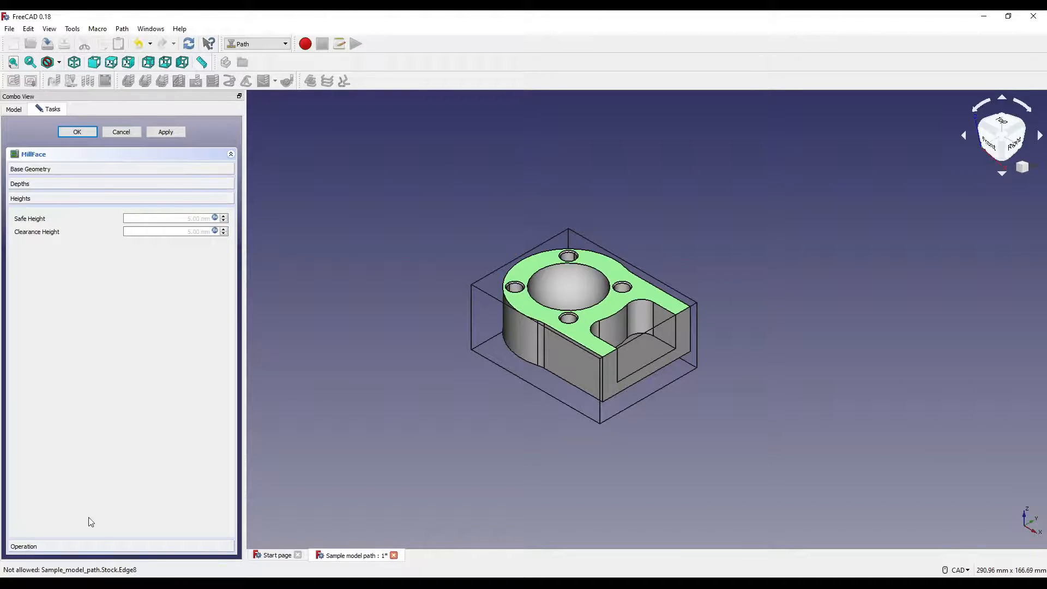
click(49, 545)
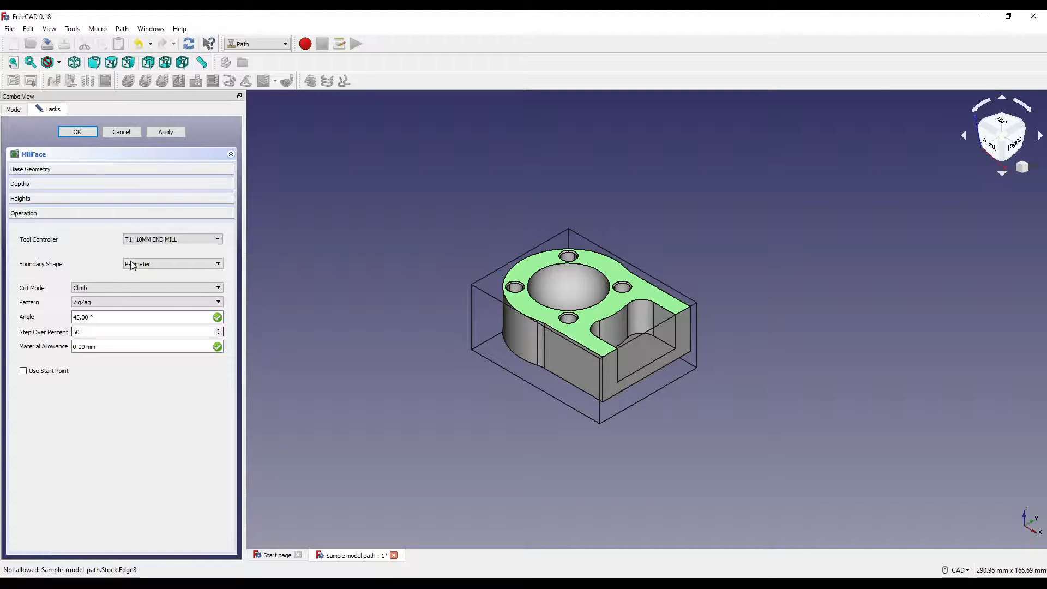
click(157, 269)
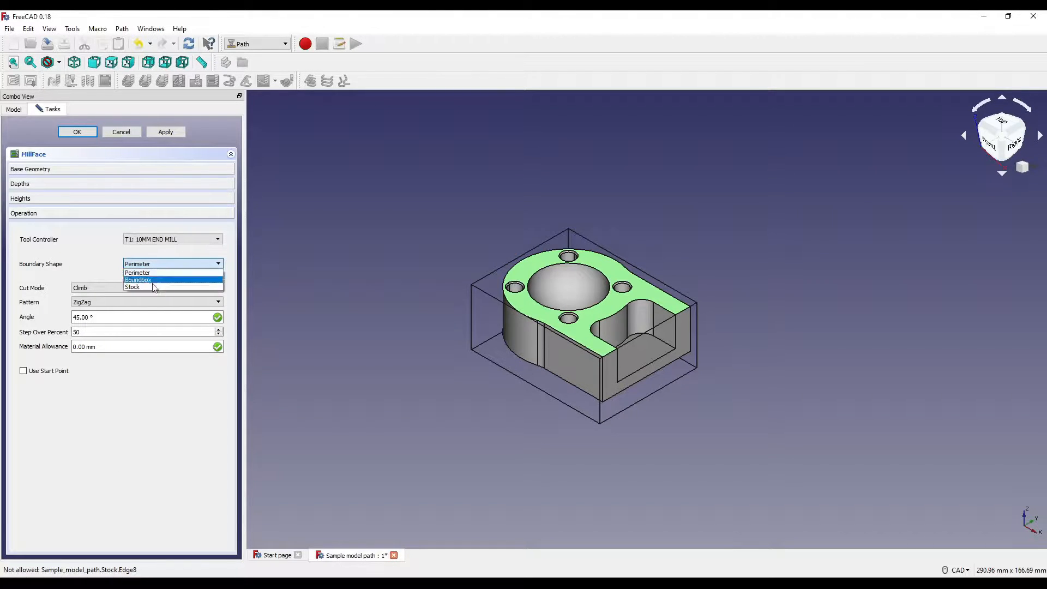
click(142, 289)
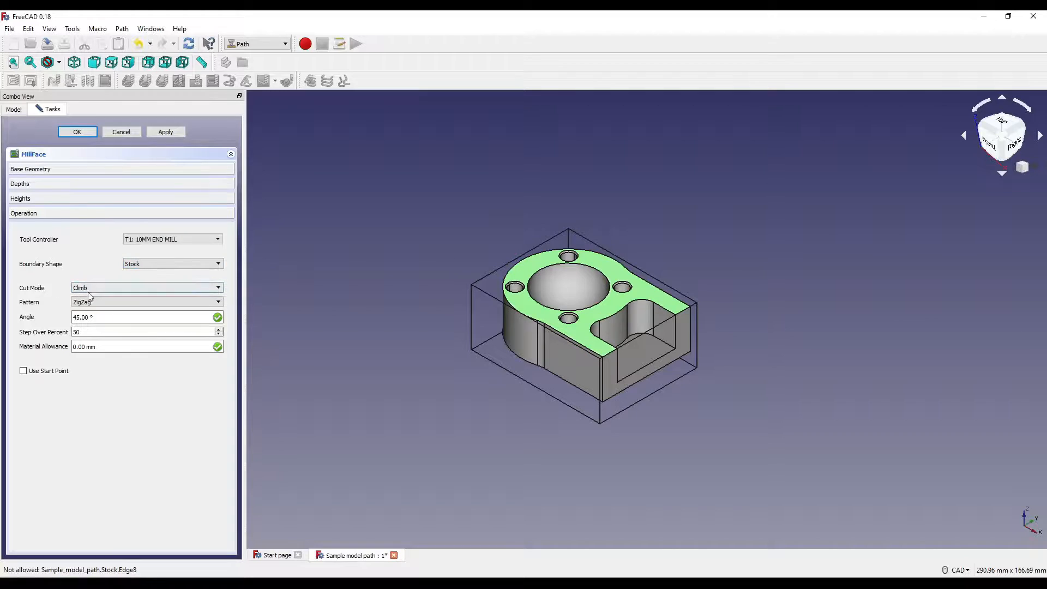
click(120, 289)
click(107, 284)
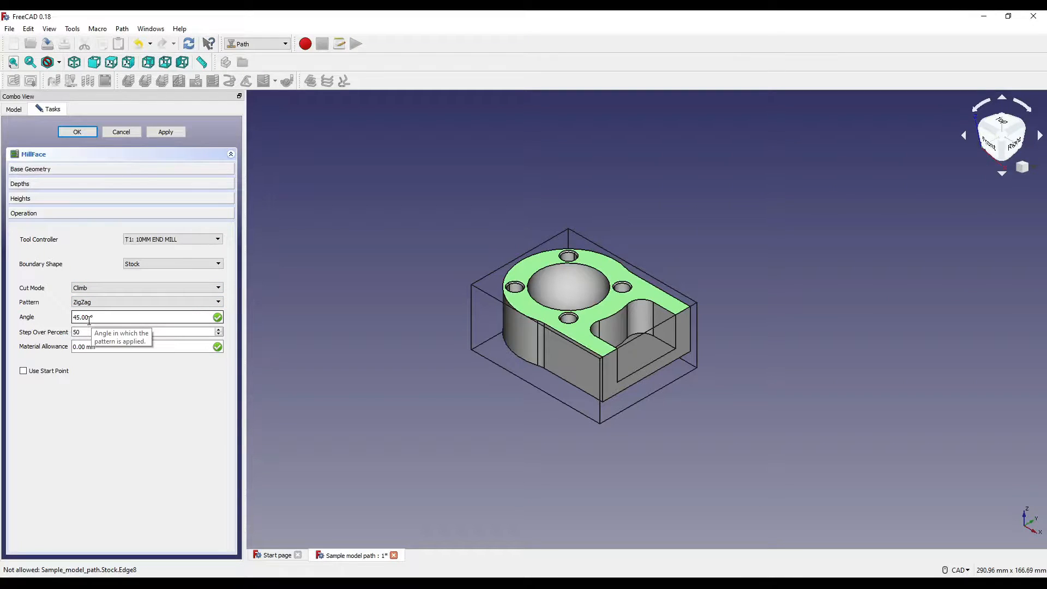
Set the ZigZag angle to 90° and the material allowance to 10 mm, and accept the facing operation
drag(89, 321, 37, 311)
text(9)
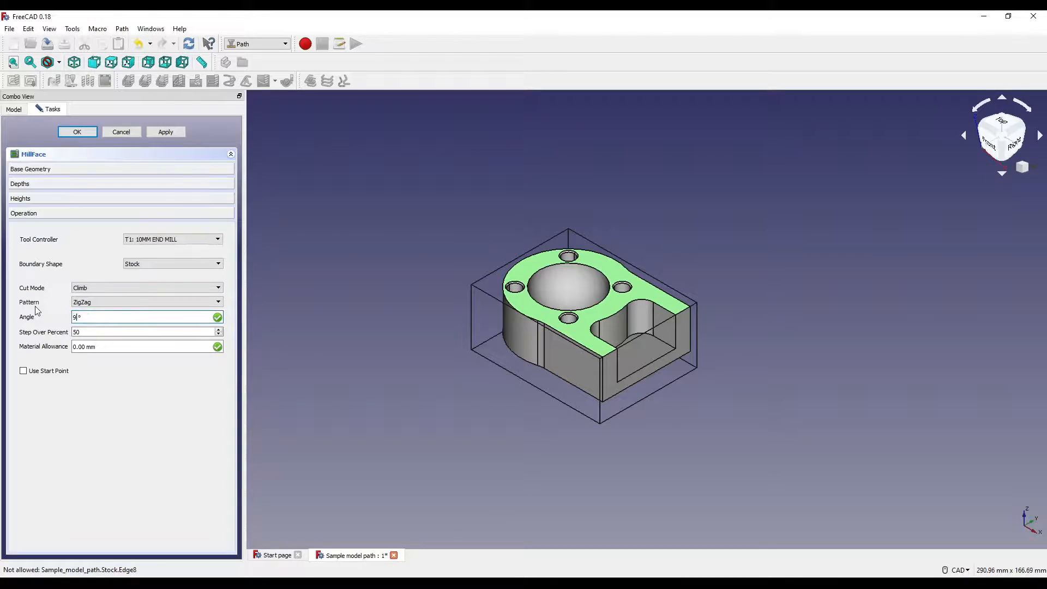
click(89, 331)
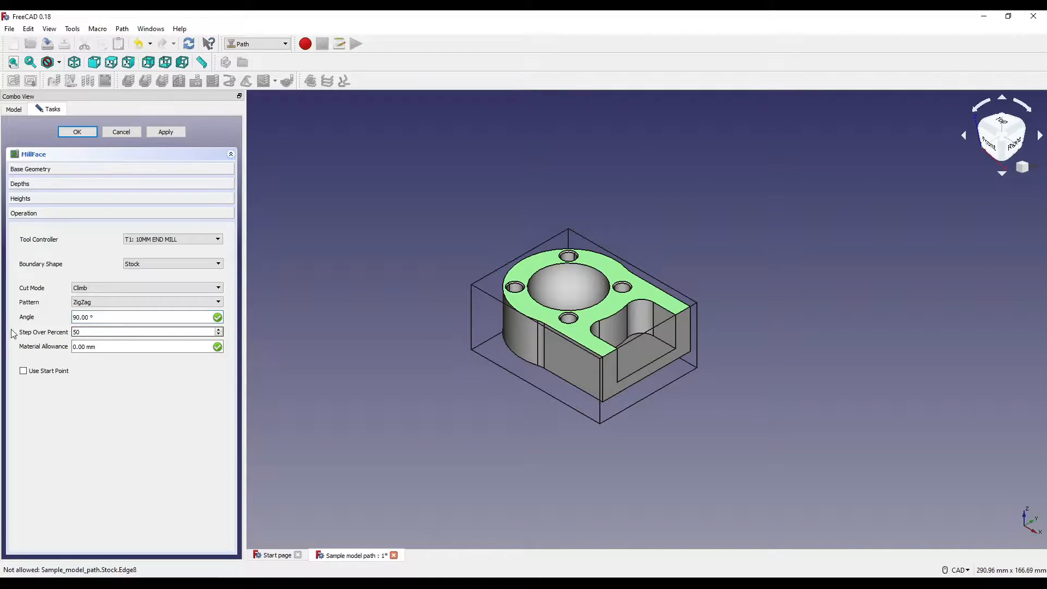
double_click(84, 349)
text(1)
click(175, 132)
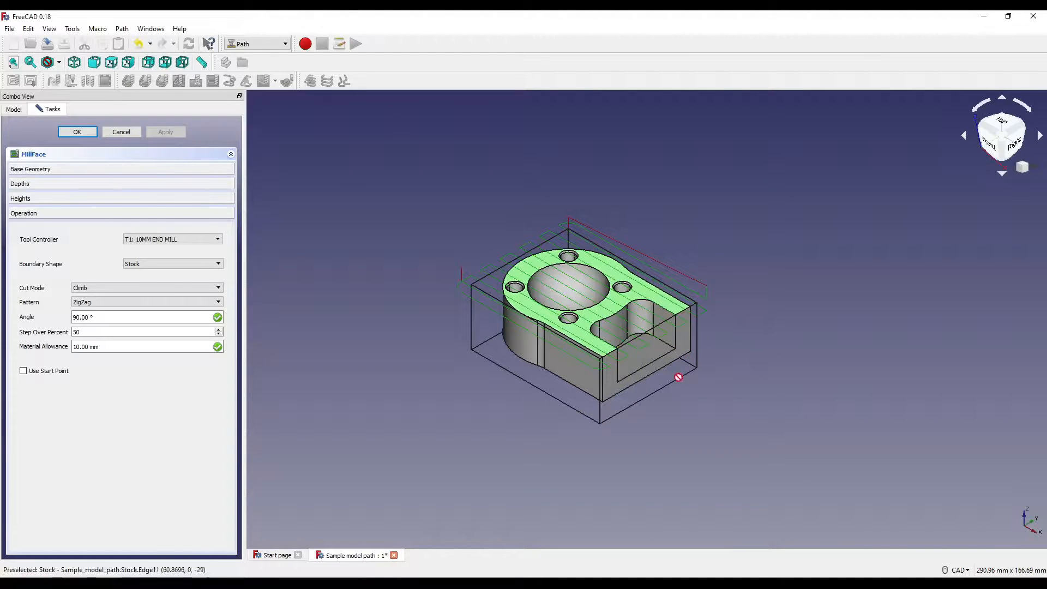
mouse_move(696, 374)
middle_down()
mouse_move(684, 368)
mouse_move(731, 367)
mouse_move(711, 368)
middle_up()
click(95, 131)
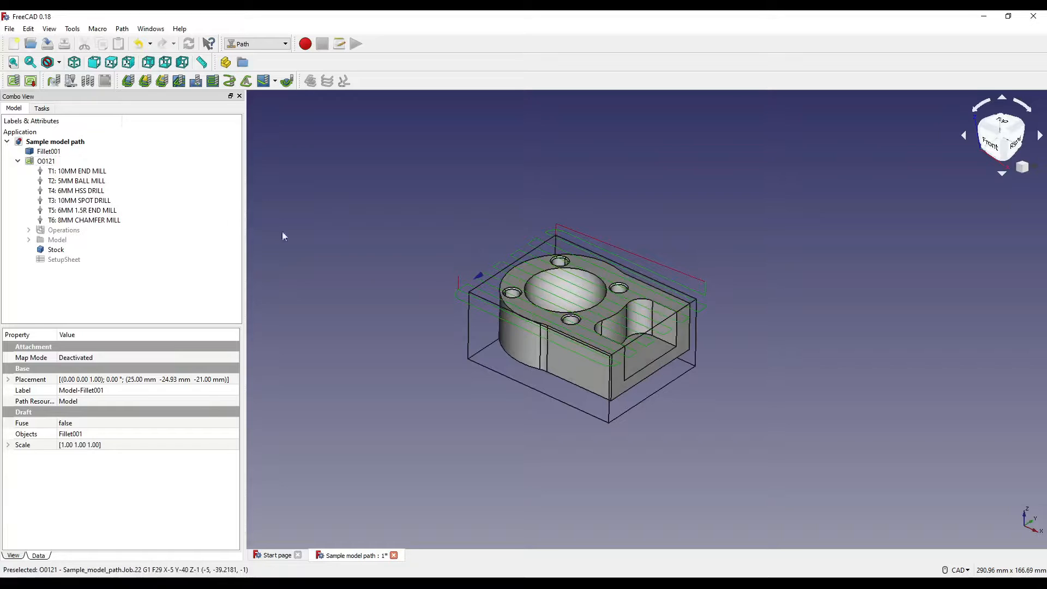
Expand the job's operations and hide the overall toolpath of job O0121
click(29, 230)
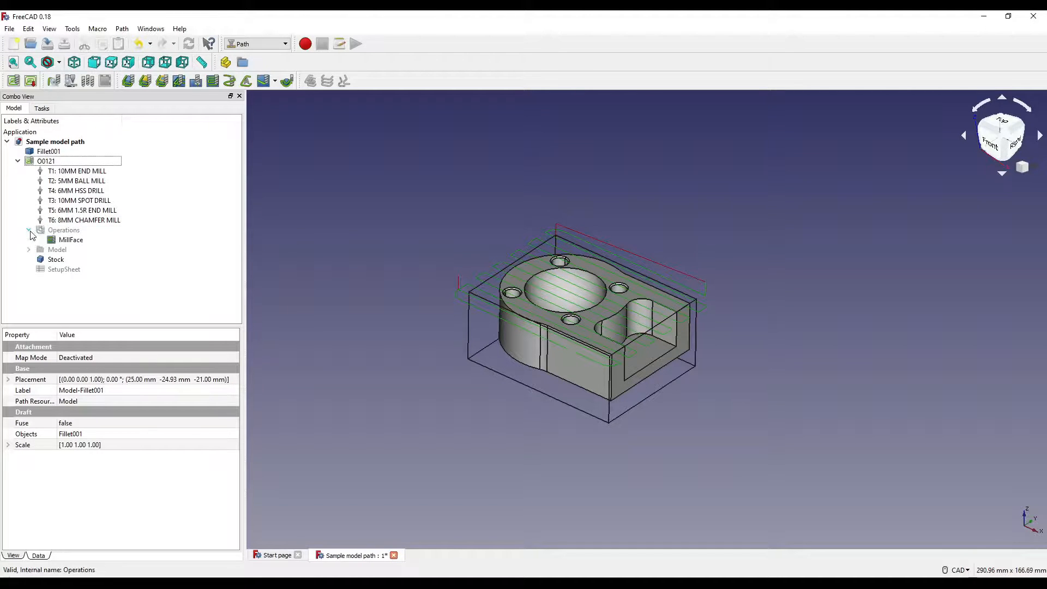
click(72, 241)
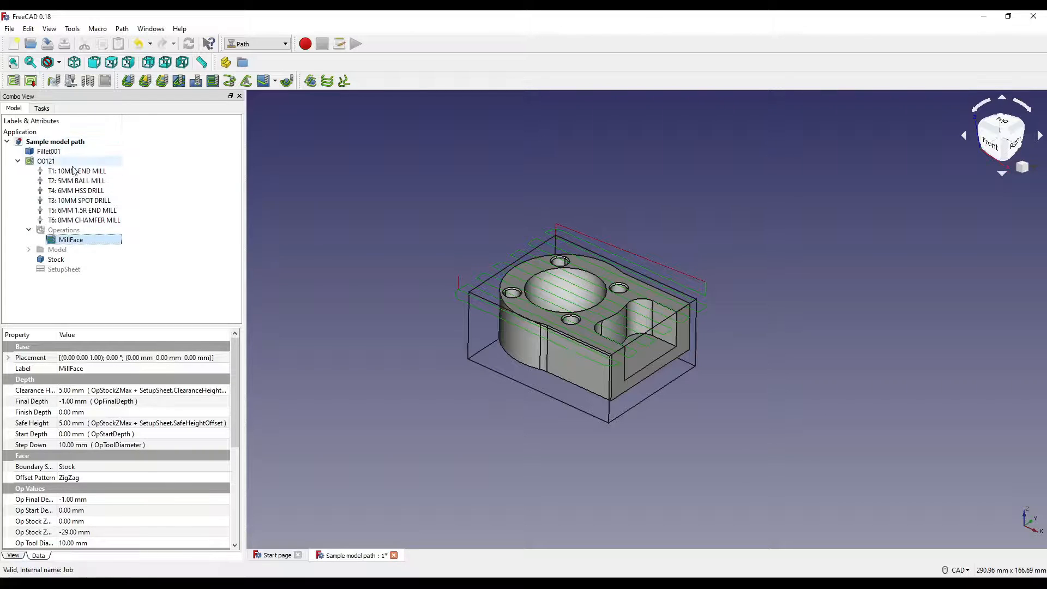
click(522, 181)
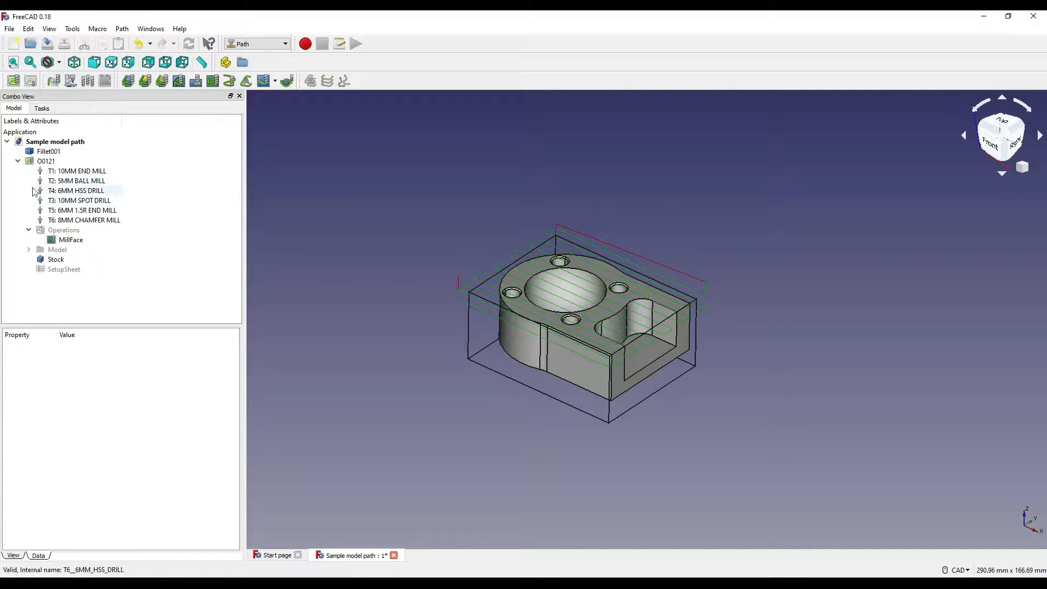
click(48, 163)
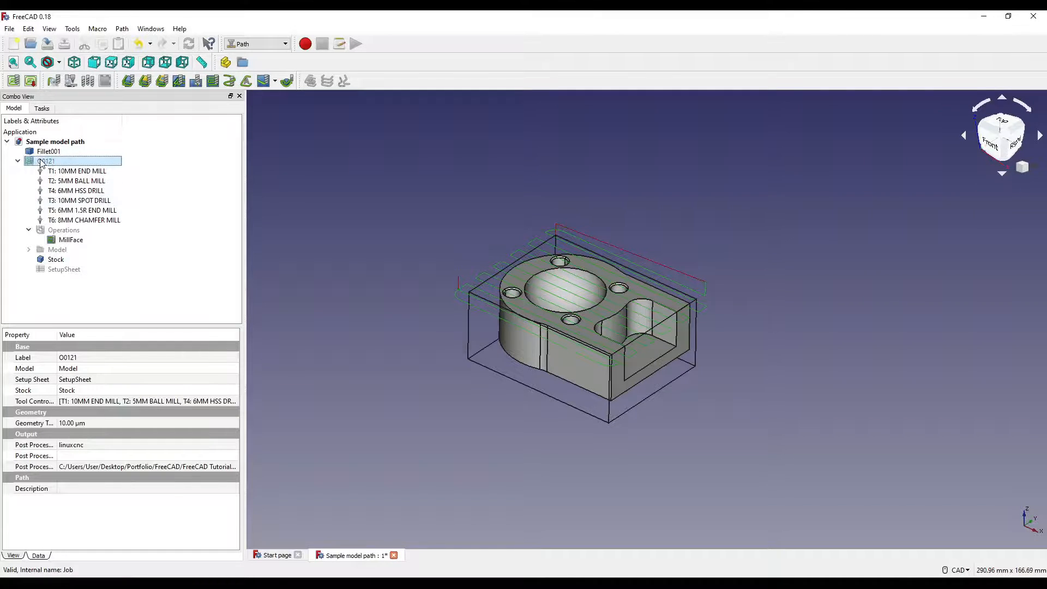
Toggle the MillFace toolpath's visibility, leave it shown, and examine its zigzag passes over the stock up close
click(78, 242)
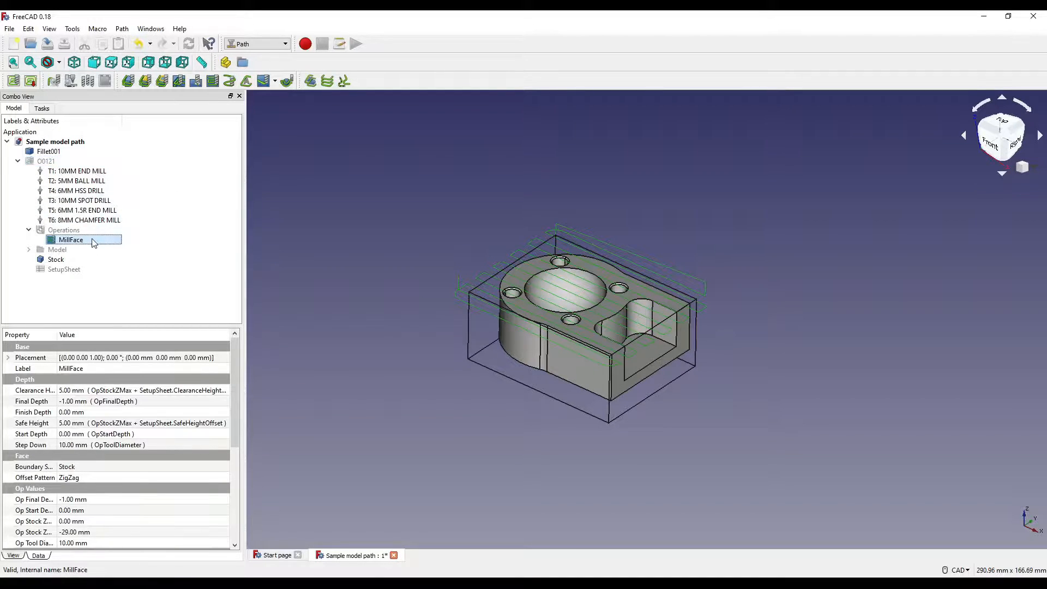
key(space)
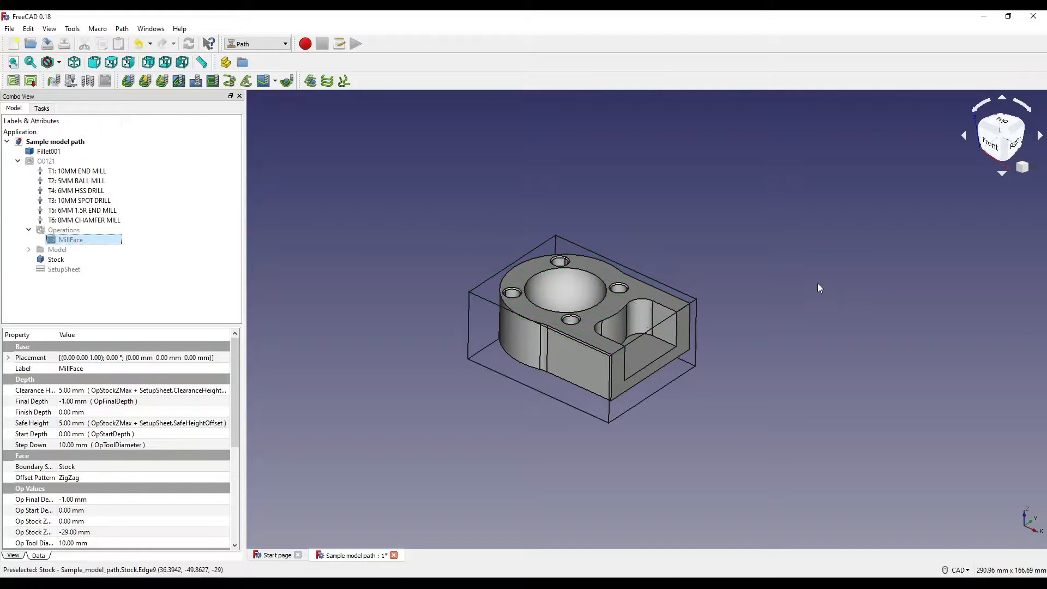
key(space)
key(space)
key(space)
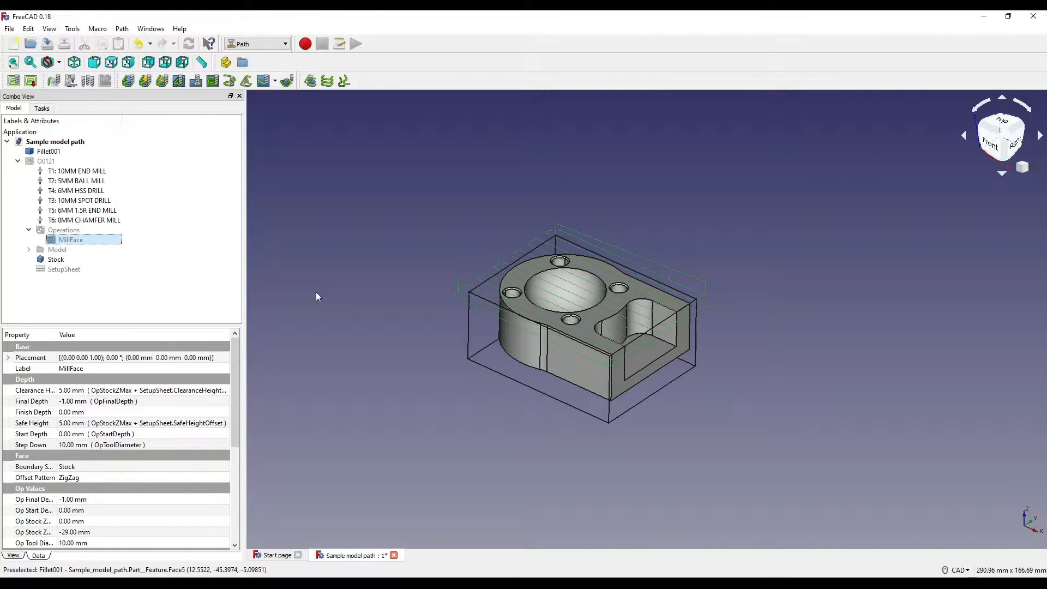
click(312, 210)
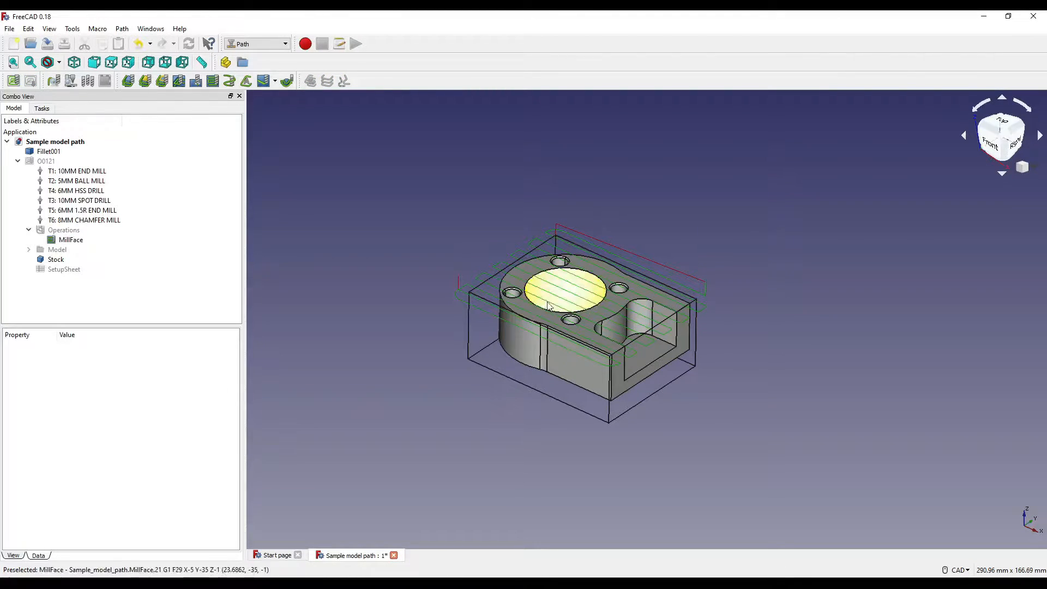
scroll(665, 276, up, 5)
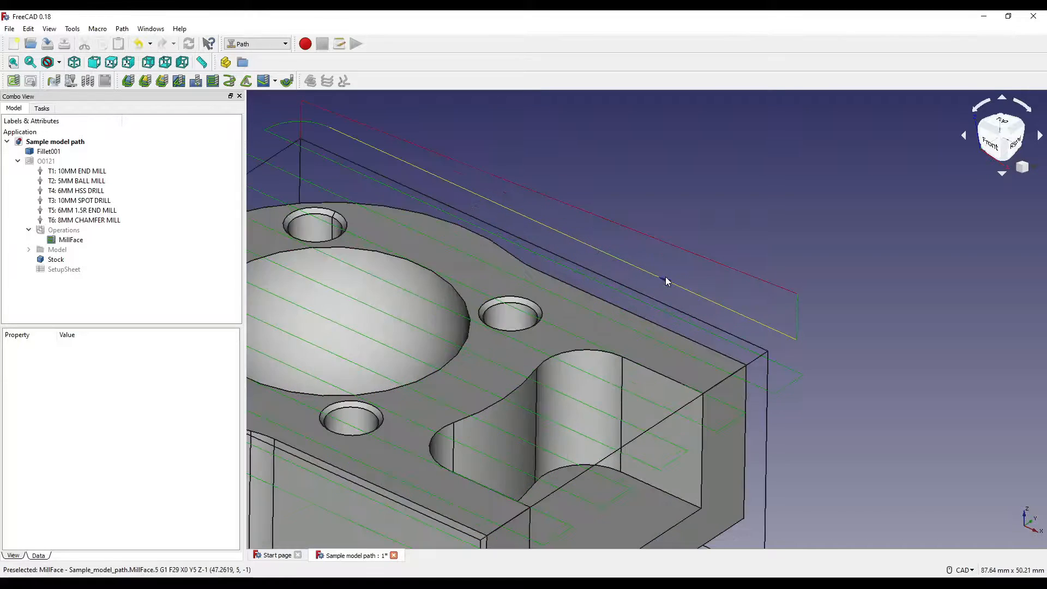
scroll(660, 275, down, 1)
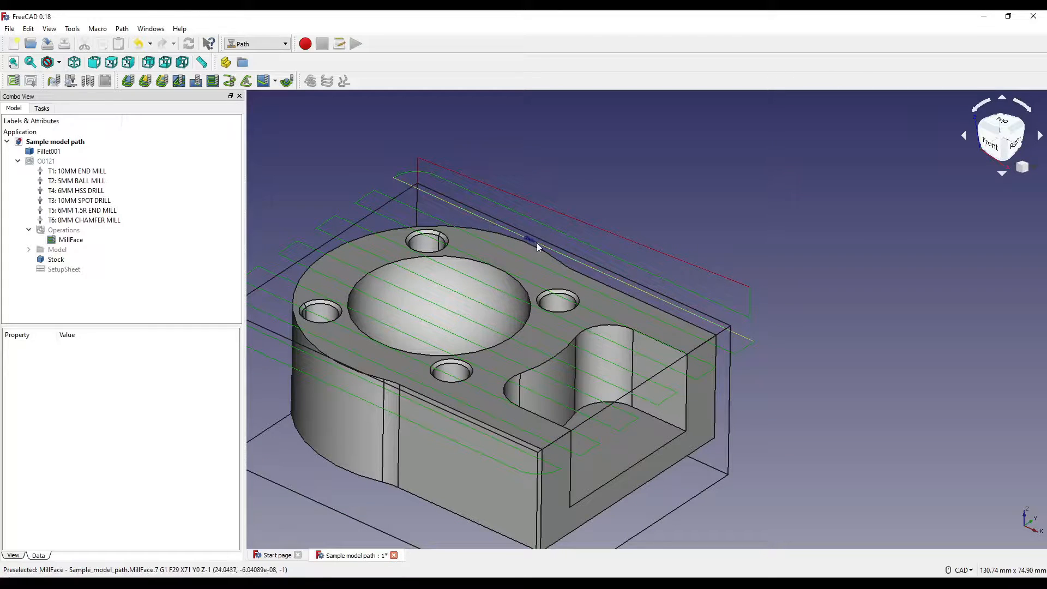
scroll(768, 346, down, 1)
scroll(728, 317, down, 3)
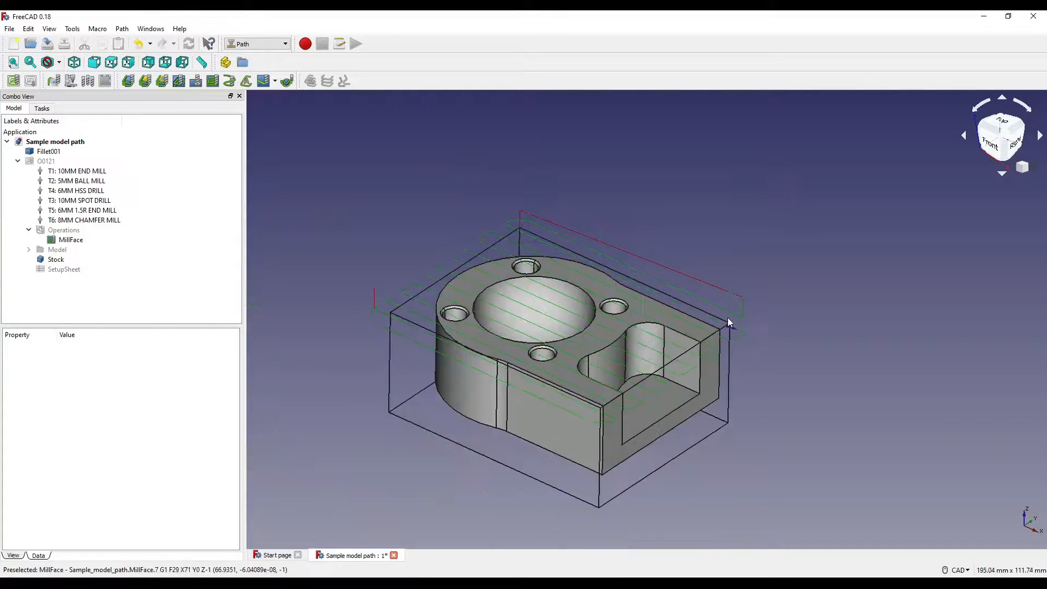
scroll(638, 306, up, 2)
middle_drag(638, 318, 605, 307)
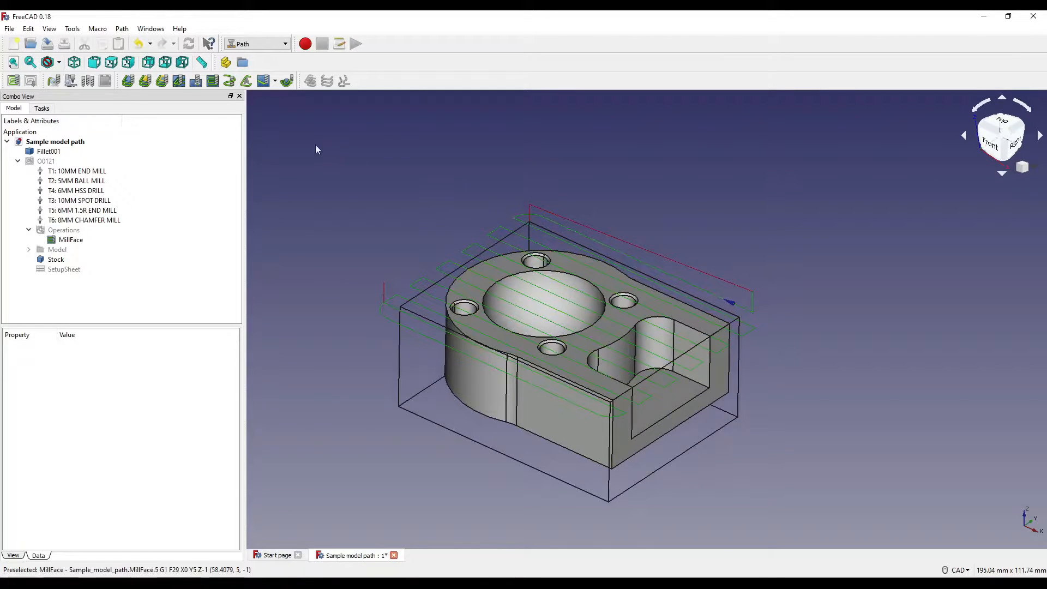
Simulate the MillFace toolpath in the path simulator at 1 G/s, raise the speed to 11 G/s, and return it to 1 G/s
click(71, 82)
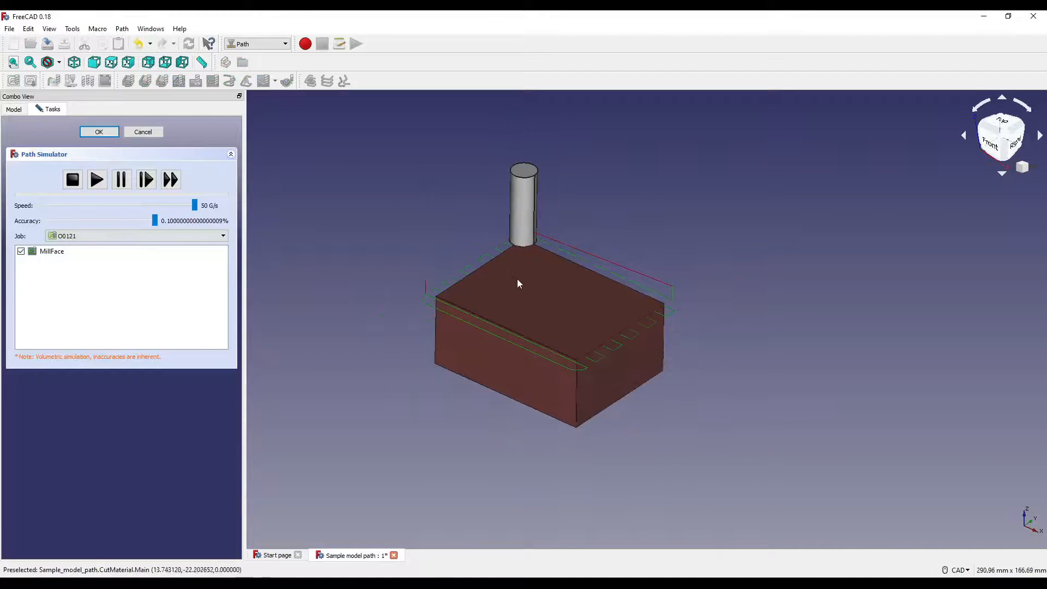
scroll(582, 280, up, 4)
middle_drag(574, 311, 604, 314)
scroll(606, 296, down, 2)
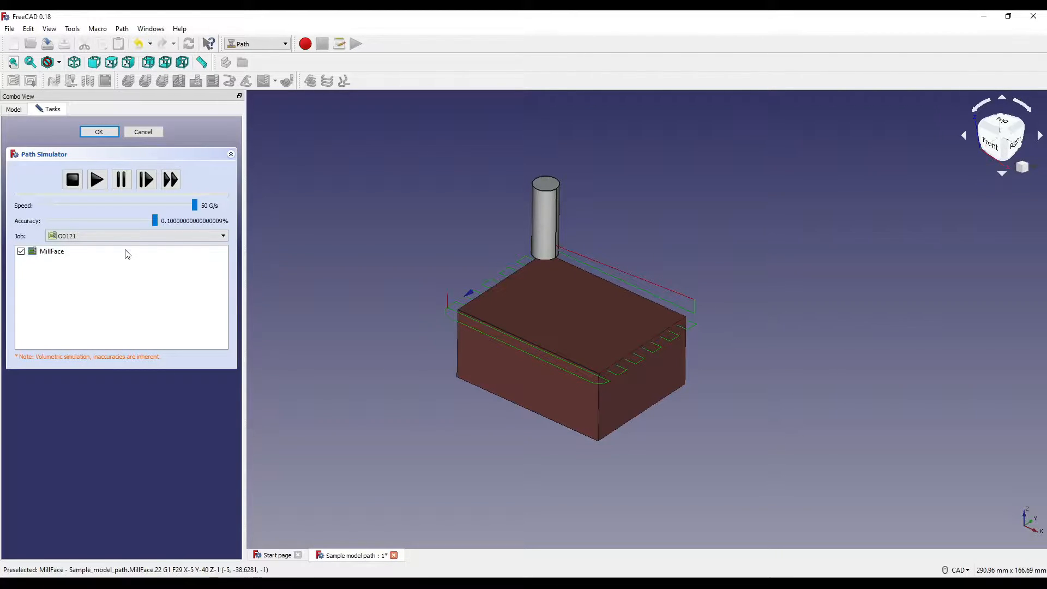
drag(195, 206, 31, 200)
click(97, 183)
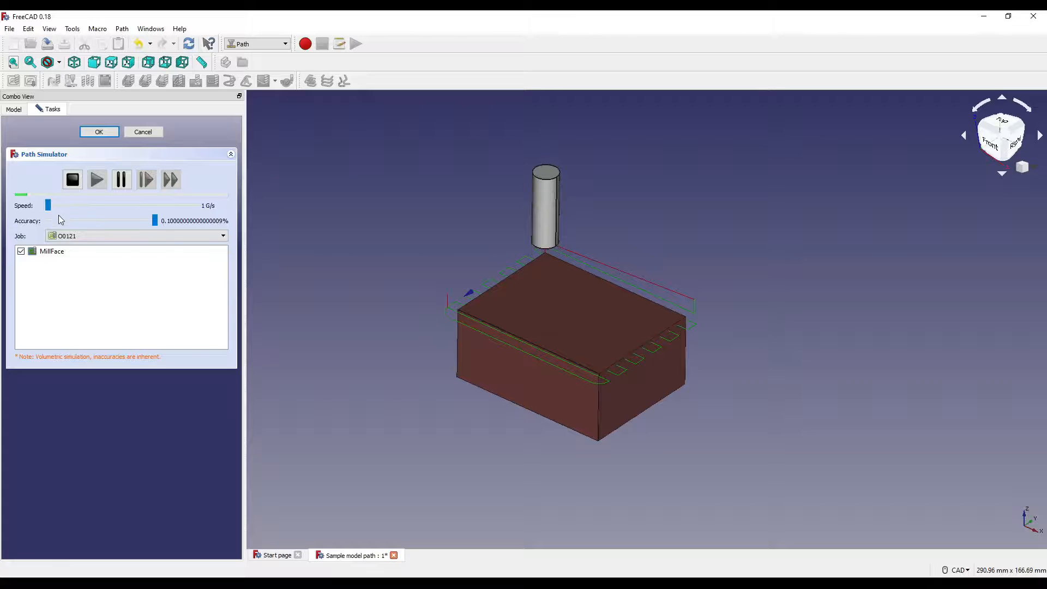
drag(51, 207, 81, 207)
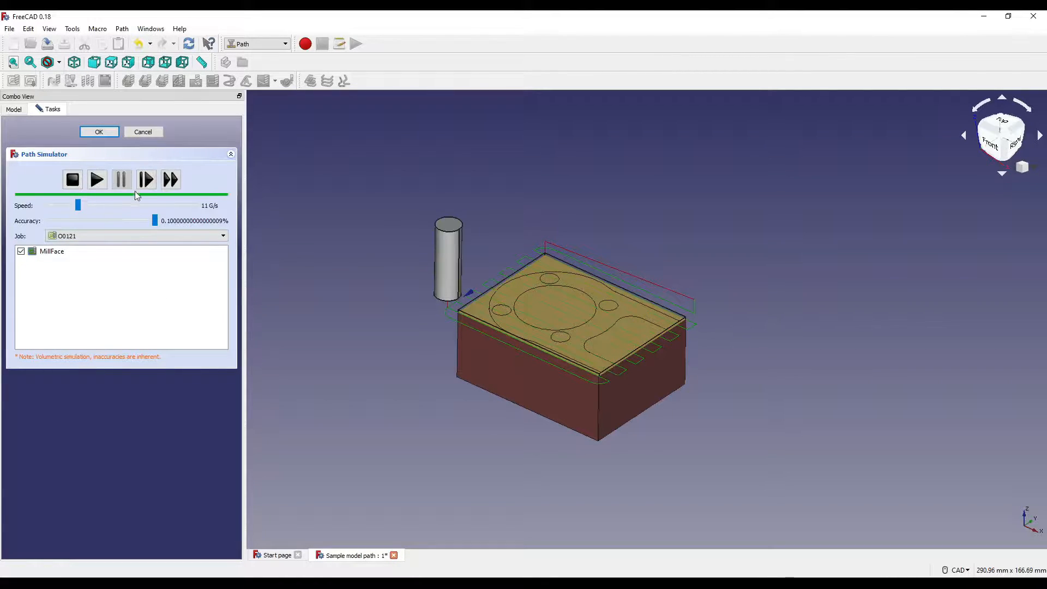
drag(78, 205, 49, 205)
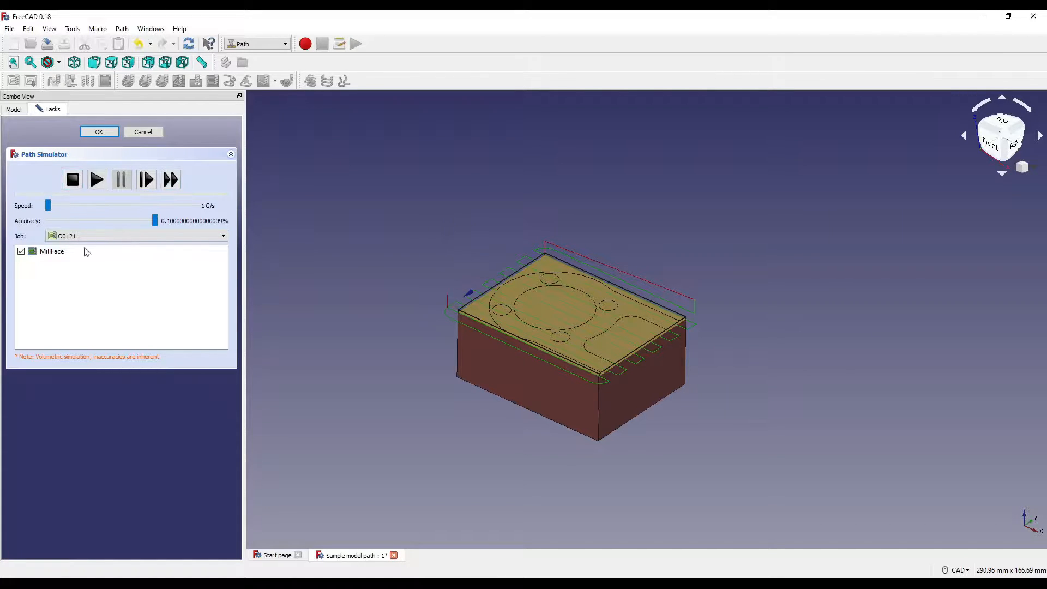
Discard the simulation, reopen the path simulator for job O0121, and fast-forward the facing cut to its end
click(143, 131)
click(71, 82)
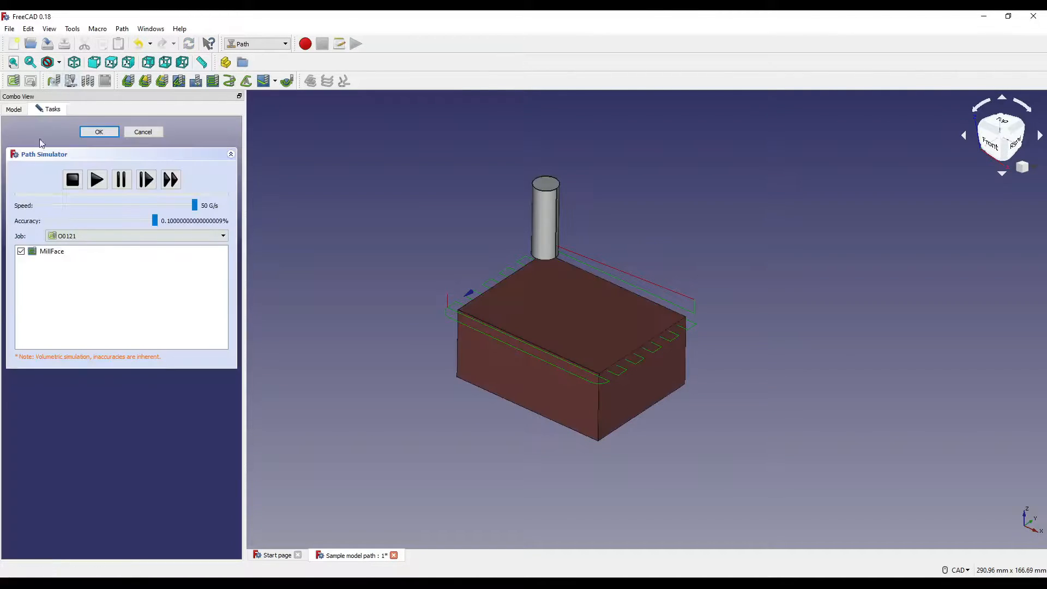
click(172, 180)
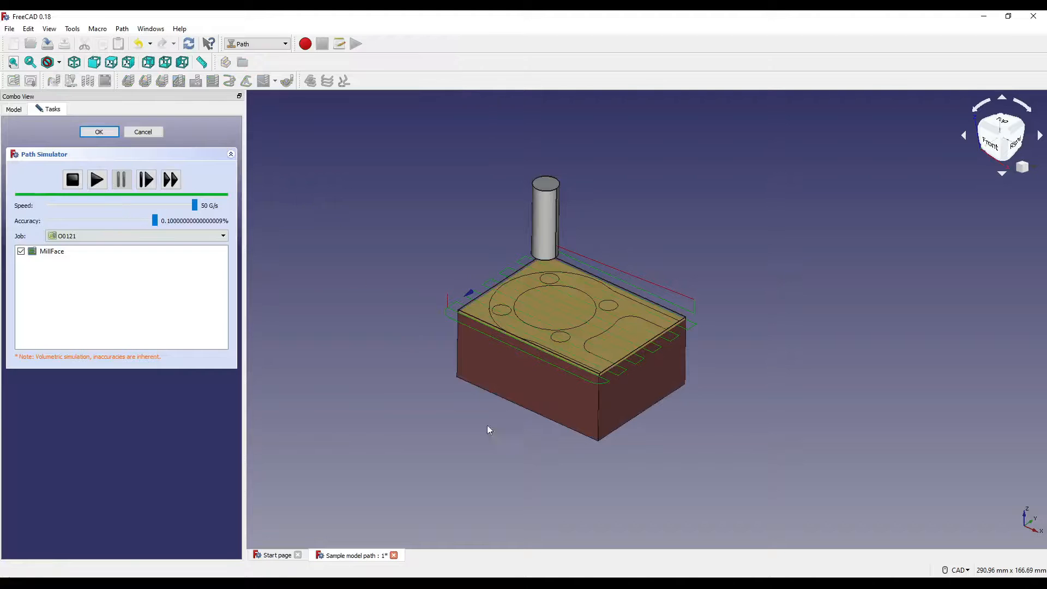
Examine the simulated faced surface of the stock up close and discard the simulation
scroll(650, 325, up, 3)
scroll(519, 305, down, 2)
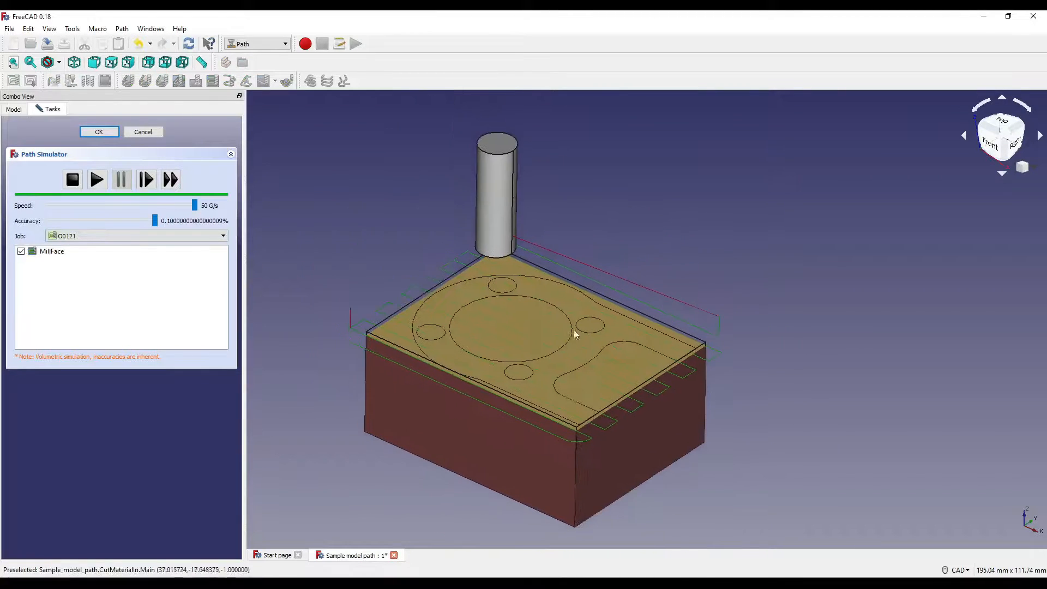
scroll(491, 306, down, 2)
scroll(559, 326, up, 2)
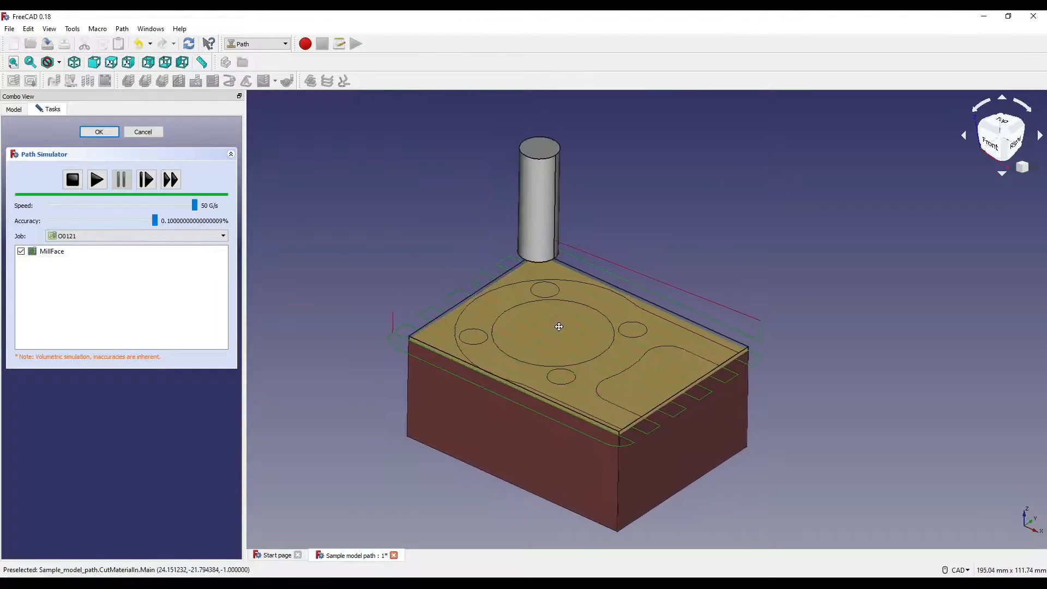
click(143, 132)
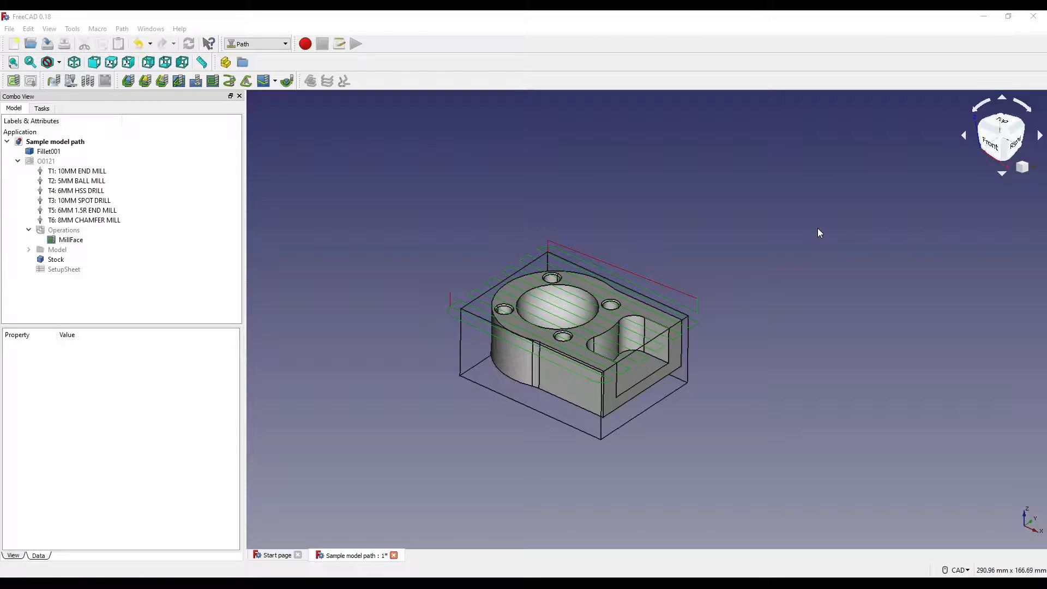
Start an Adaptive operation and select the part's flat front side, the adjoining narrow and rounded side faces, and the open end face
click(246, 83)
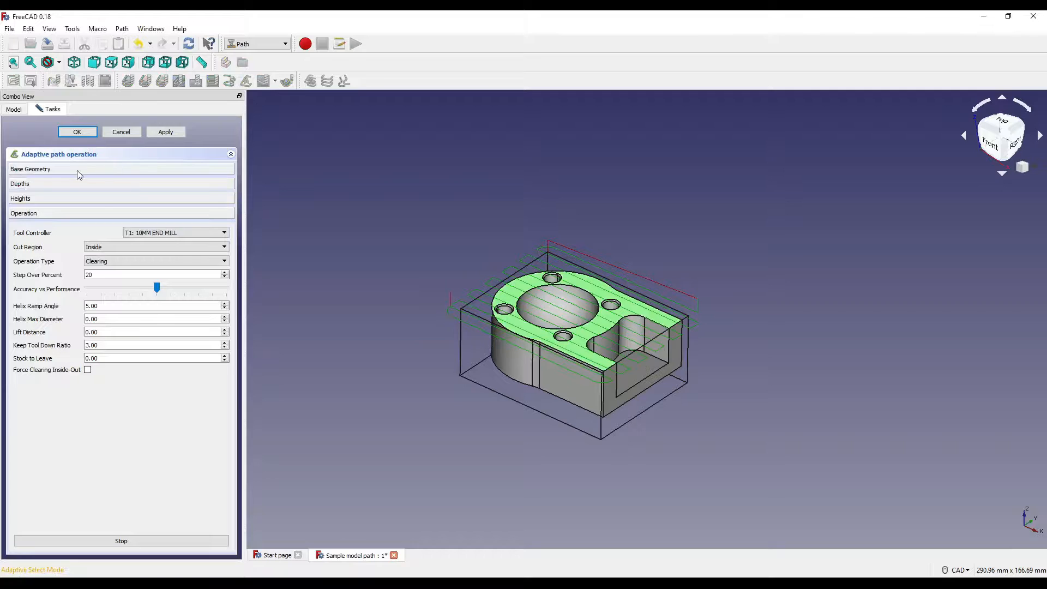
click(46, 169)
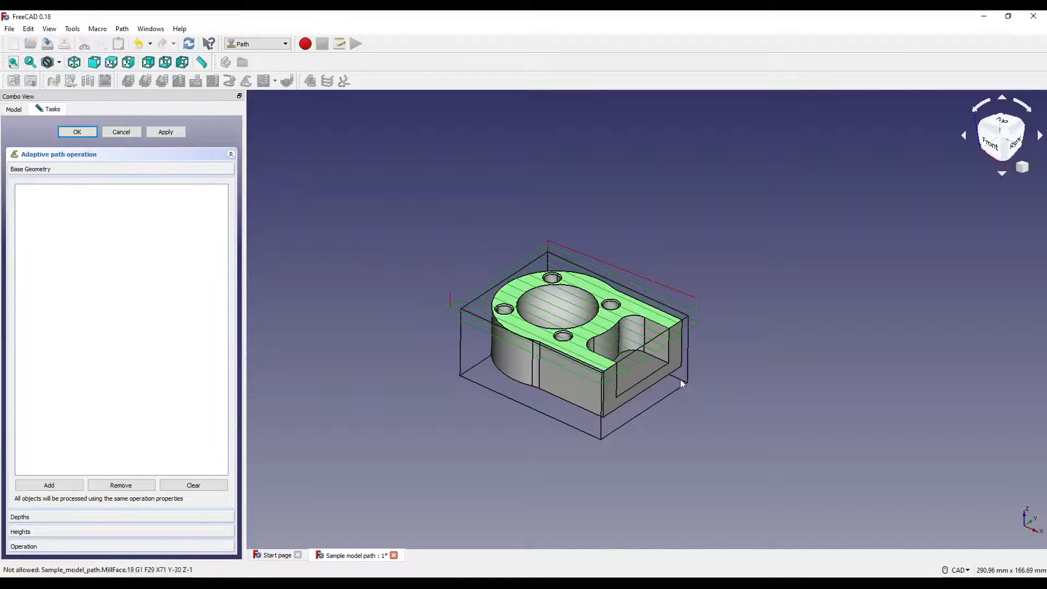
click(584, 393)
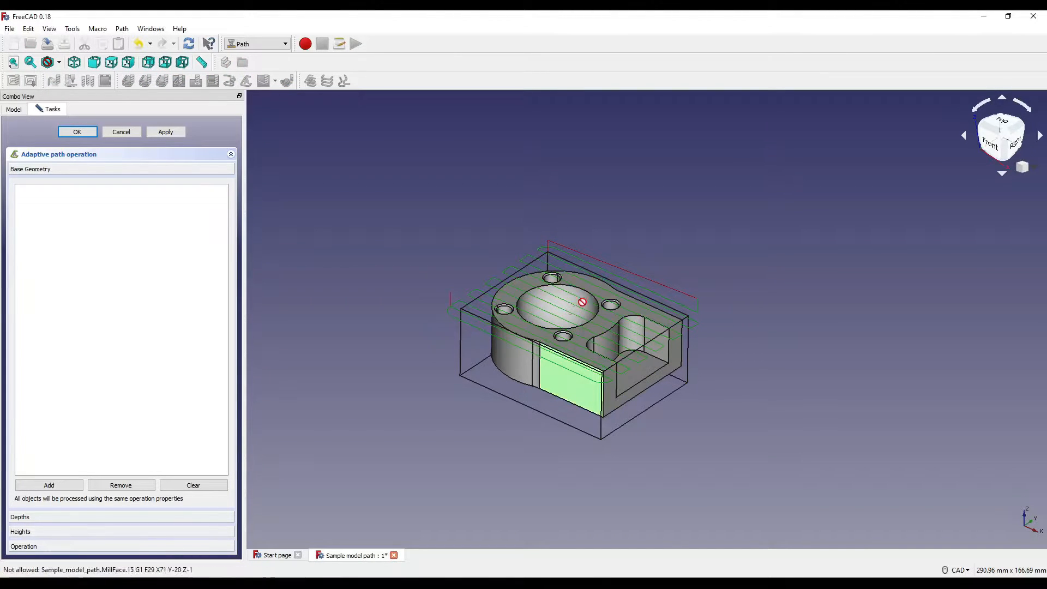
scroll(584, 387, up, 2)
ctrl+click(509, 366)
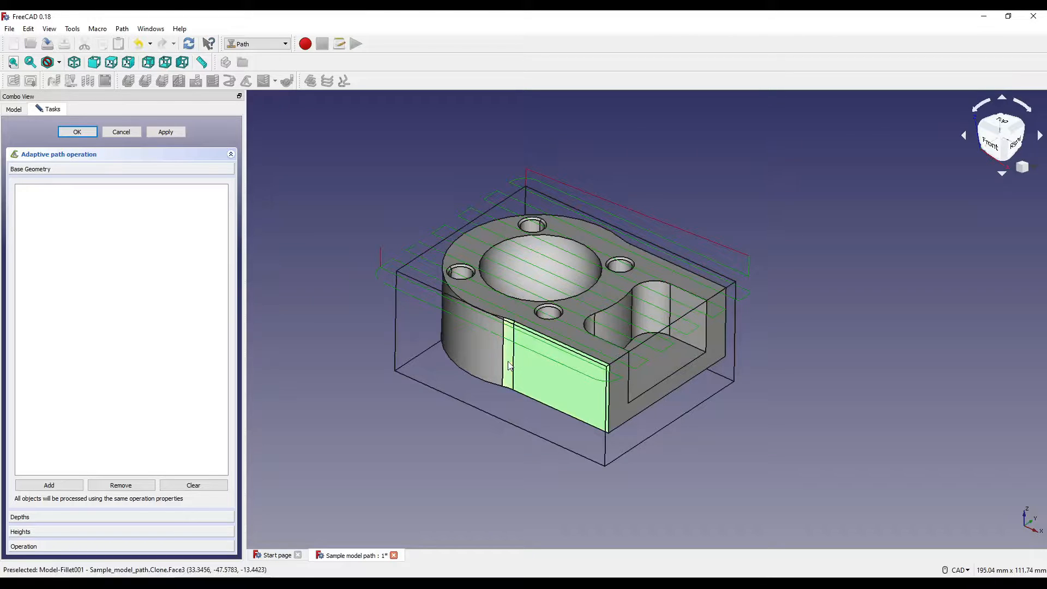
ctrl+click(479, 362)
ctrl+click(622, 401)
Extend the face selection with the open pocket's side walls and the part's remaining outer side faces
ctrl+click(689, 321)
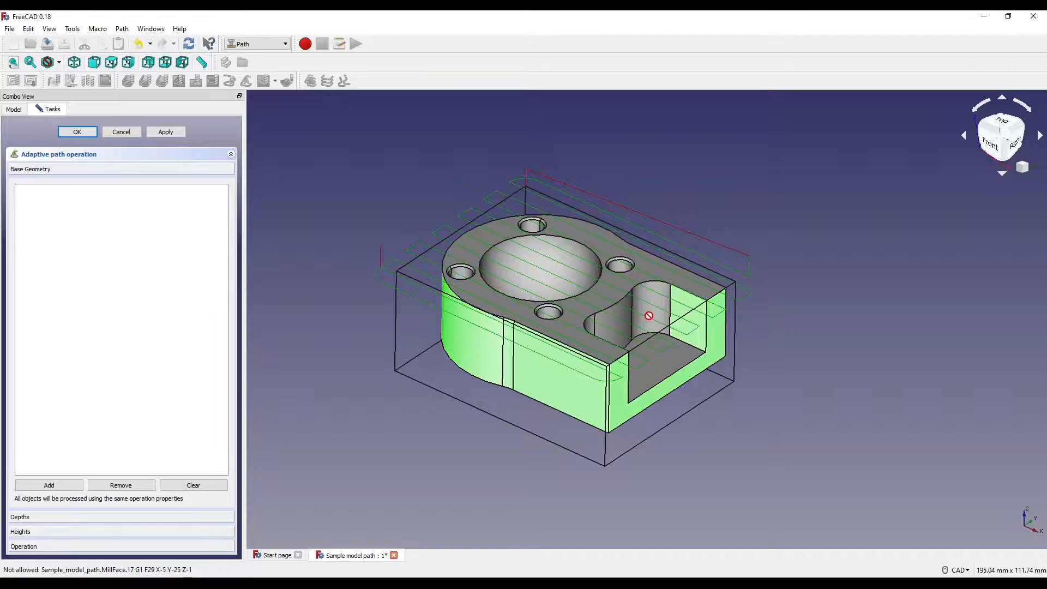
ctrl+click(655, 315)
ctrl+click(615, 324)
ctrl+click(591, 326)
middle_drag(642, 342, 509, 357)
ctrl+click(532, 350)
ctrl+click(684, 319)
ctrl+click(709, 283)
Check the selected faces around the open pocket and add them to the Adaptive operation's base geometry
middle_drag(646, 354, 791, 332)
scroll(663, 347, up, 4)
scroll(692, 348, down, 4)
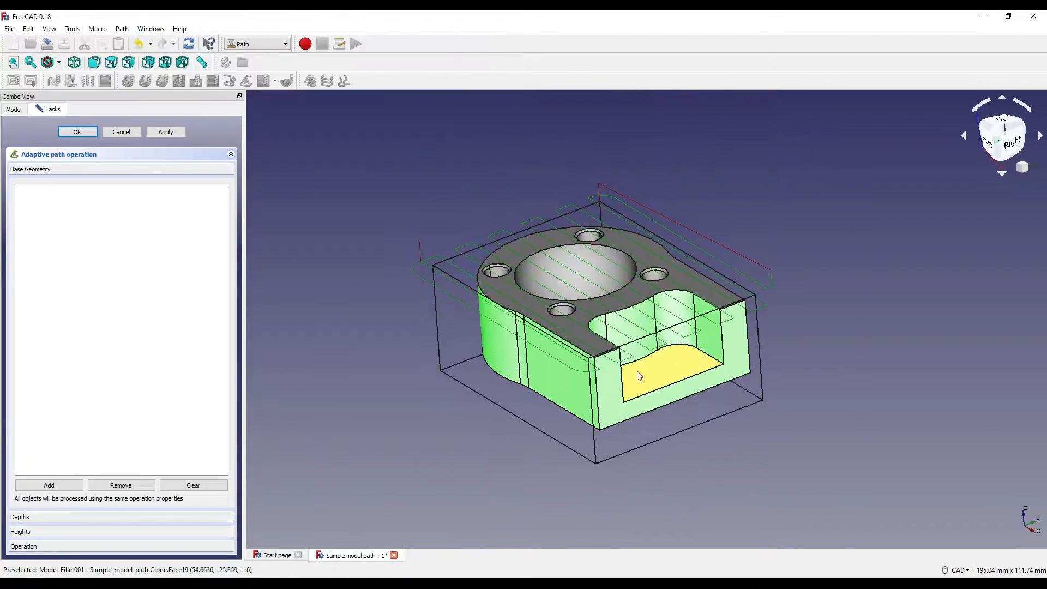
scroll(640, 375, up, 3)
middle_drag(674, 361, 697, 381)
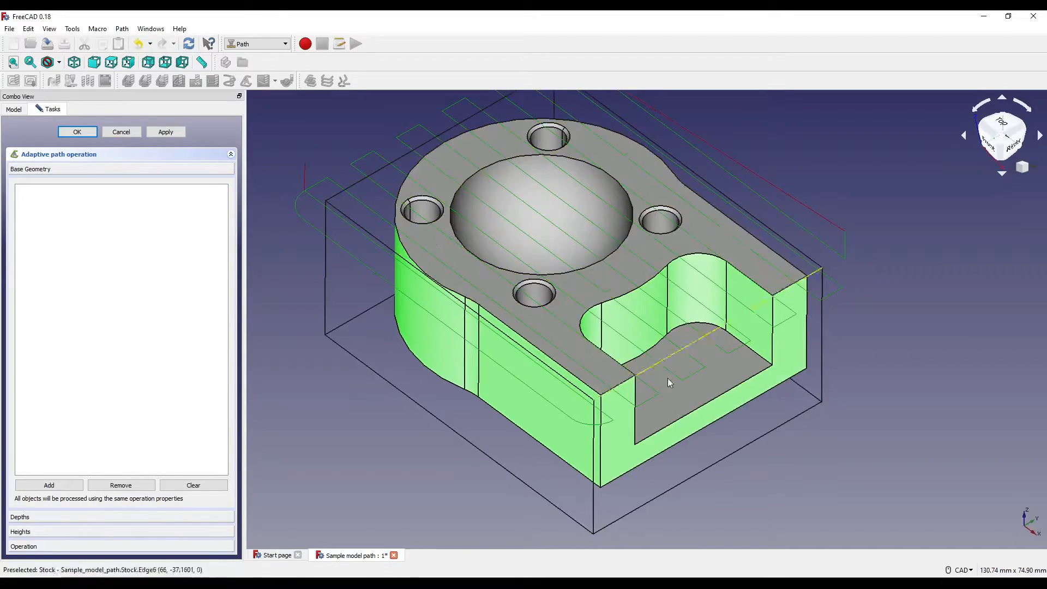
middle_drag(654, 415, 681, 389)
scroll(667, 379, down, 2)
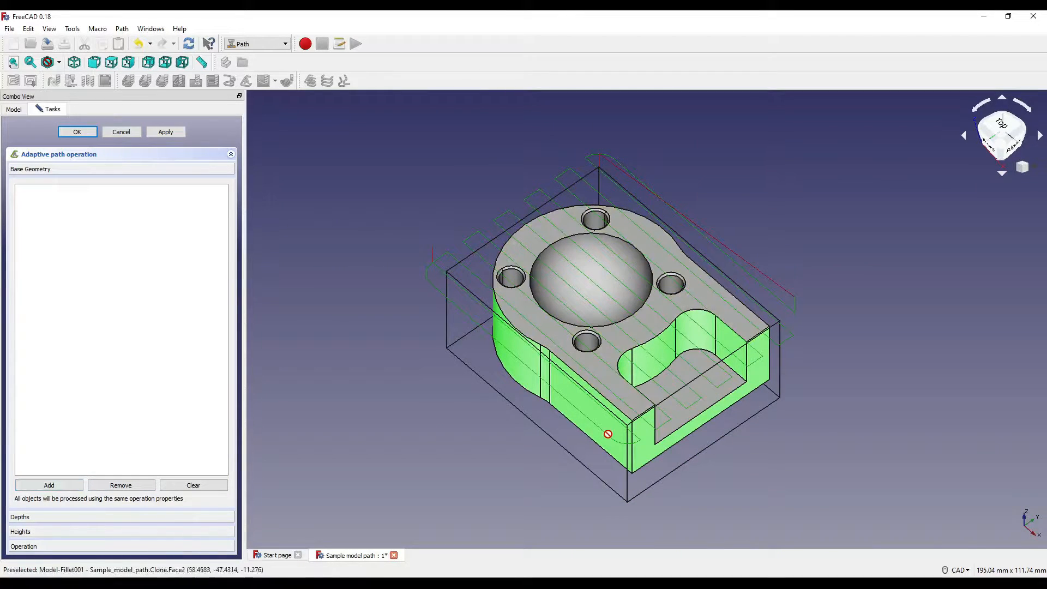
click(67, 488)
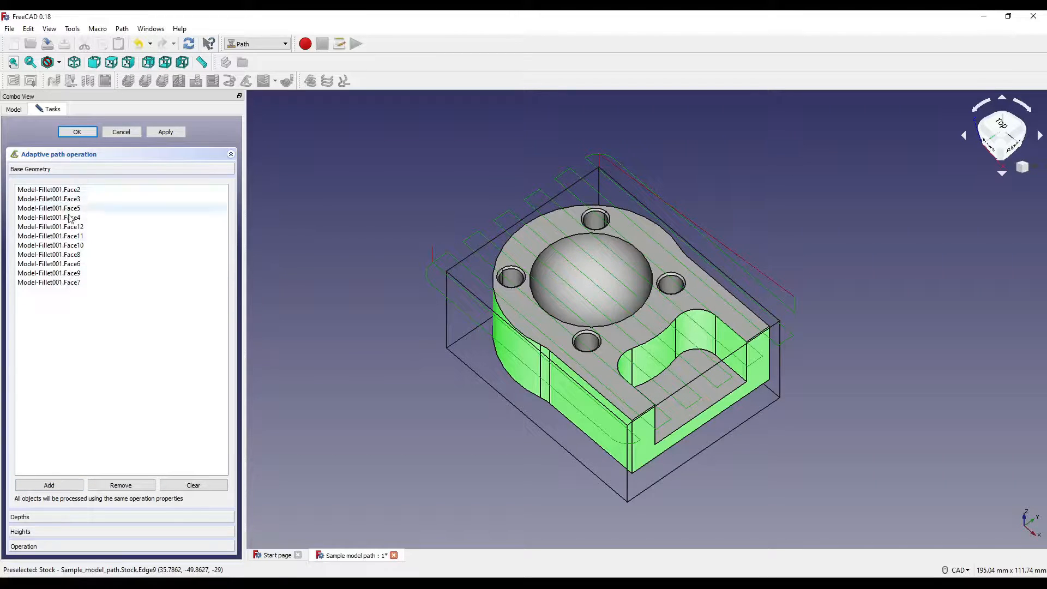
middle_drag(443, 375, 443, 352)
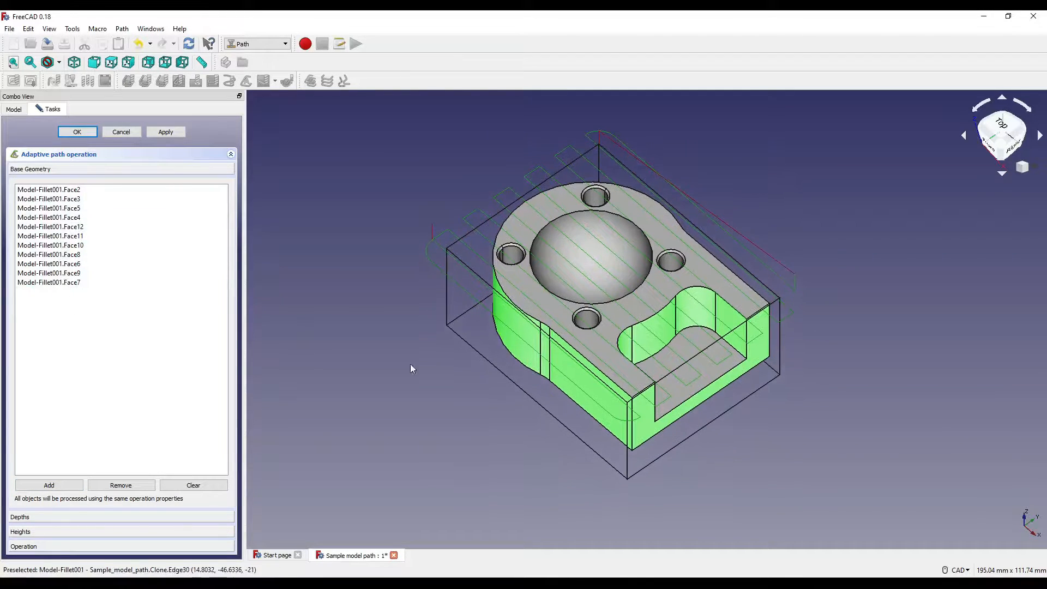
Set the Adaptive operation's Step Down to -22 mm
click(45, 517)
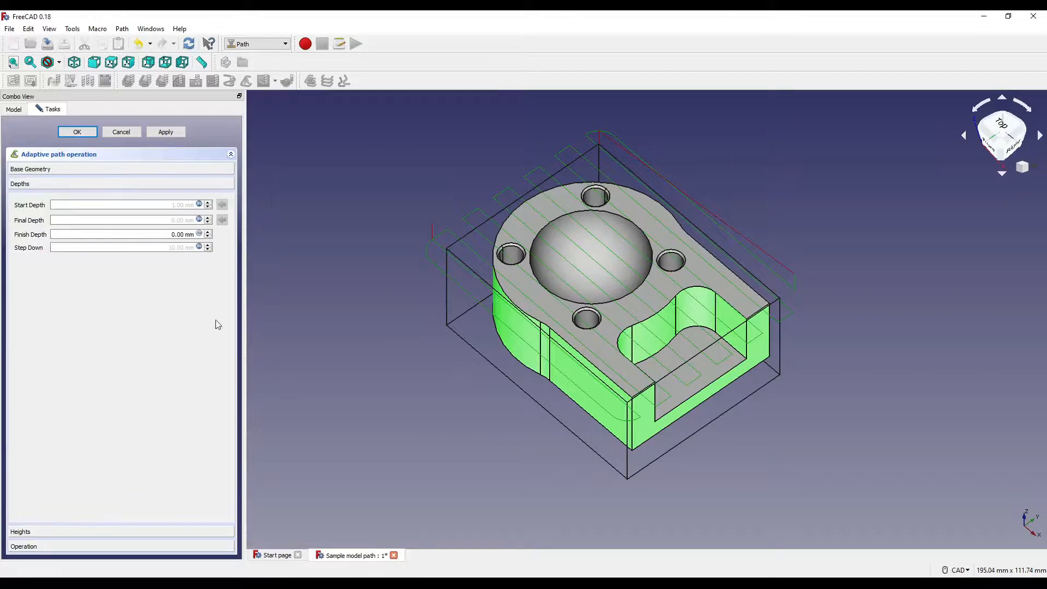
click(199, 247)
text(-22)
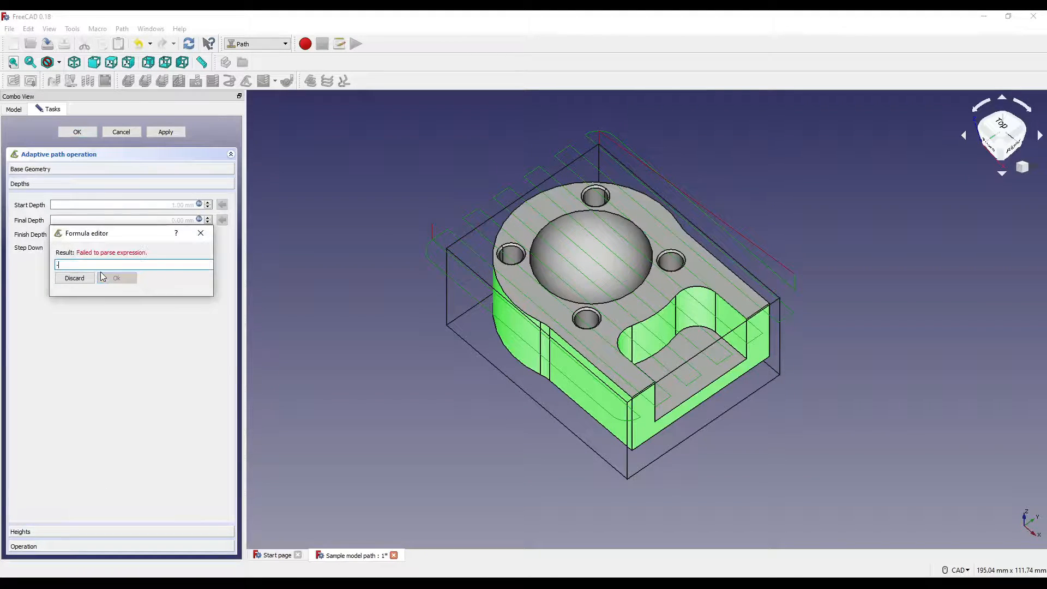
click(114, 281)
Set the Adaptive operation's Final Depth to -16 mm and its Start Depth to 0 mm
middle_drag(685, 378, 597, 280)
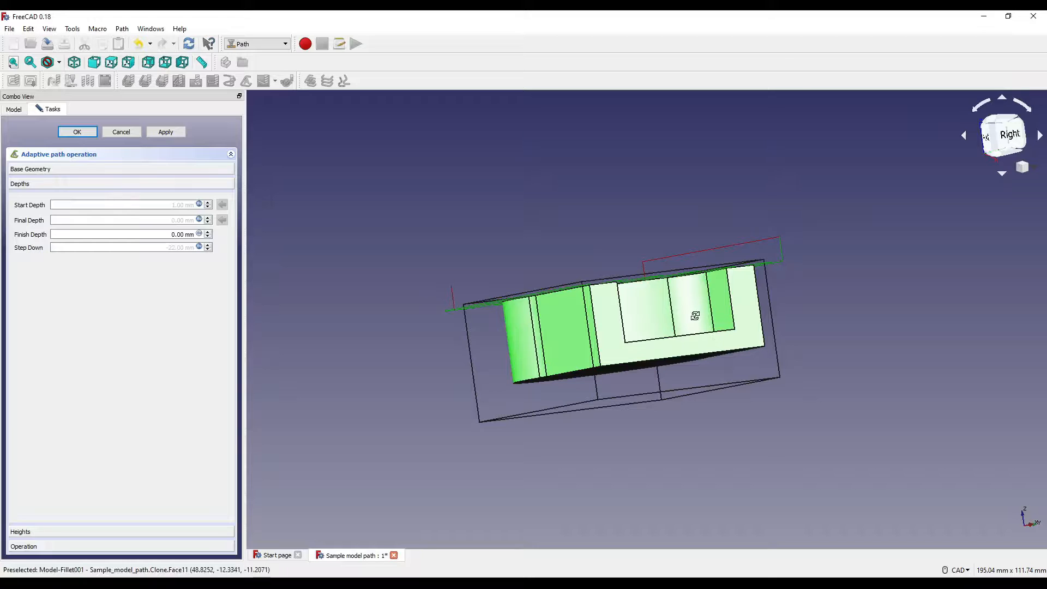
middle_drag(695, 313, 719, 349)
scroll(734, 390, up, 3)
middle_drag(735, 390, 746, 402)
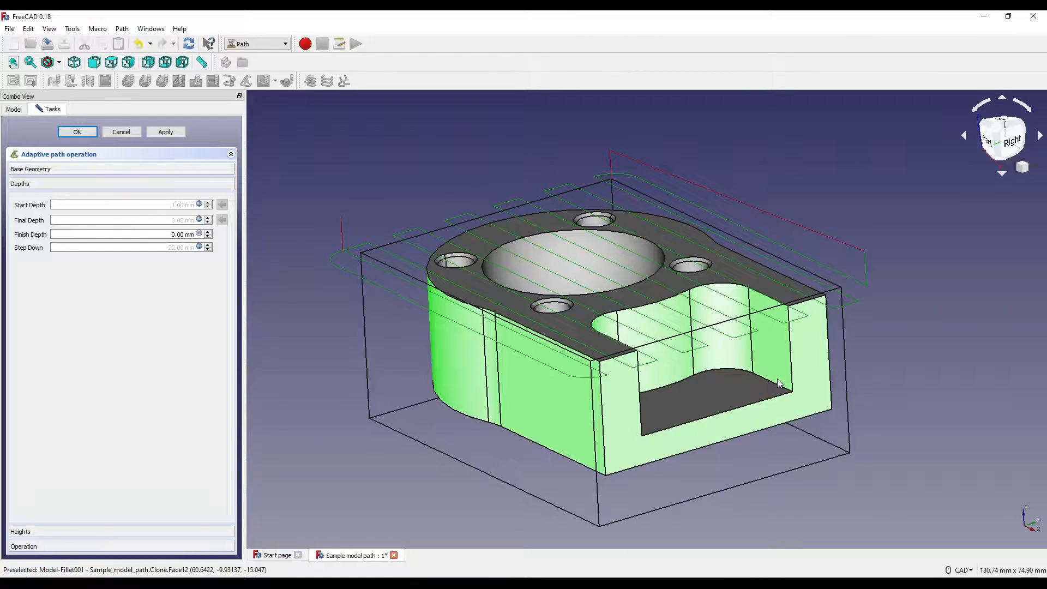
click(200, 234)
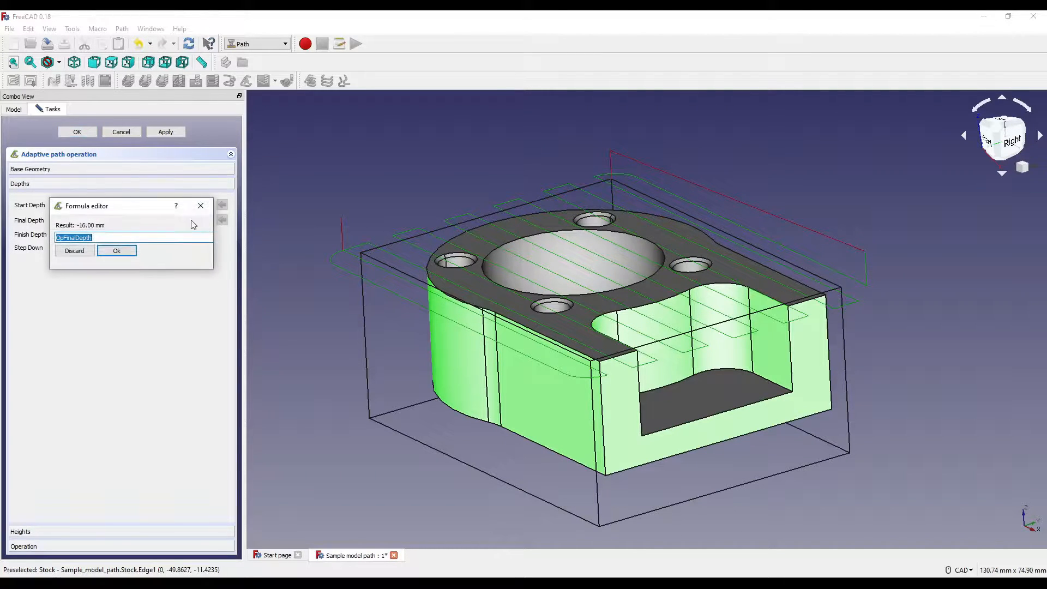
key(BackSpace)
text(0)
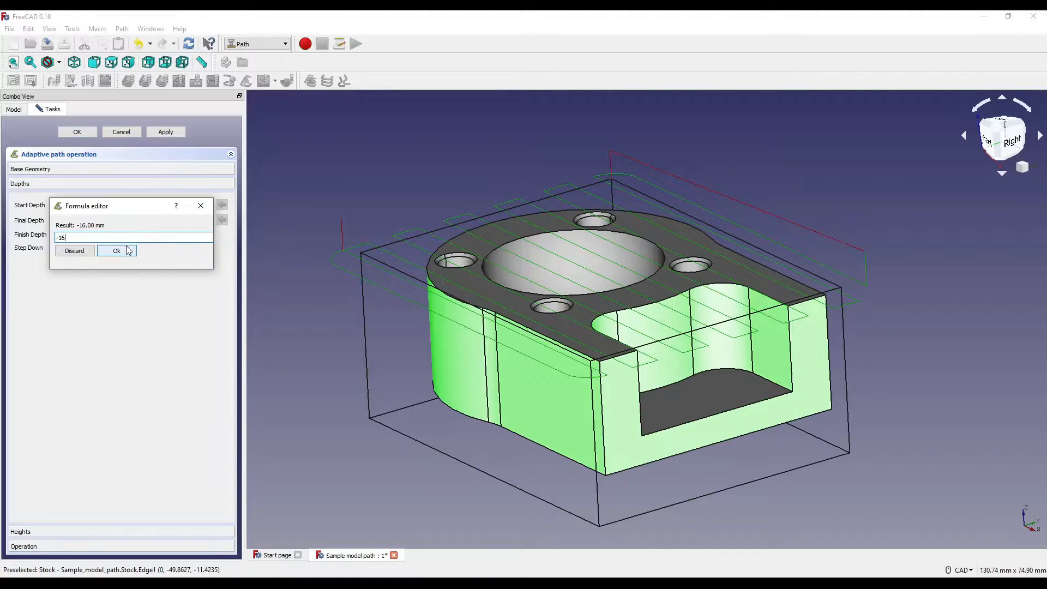
click(126, 250)
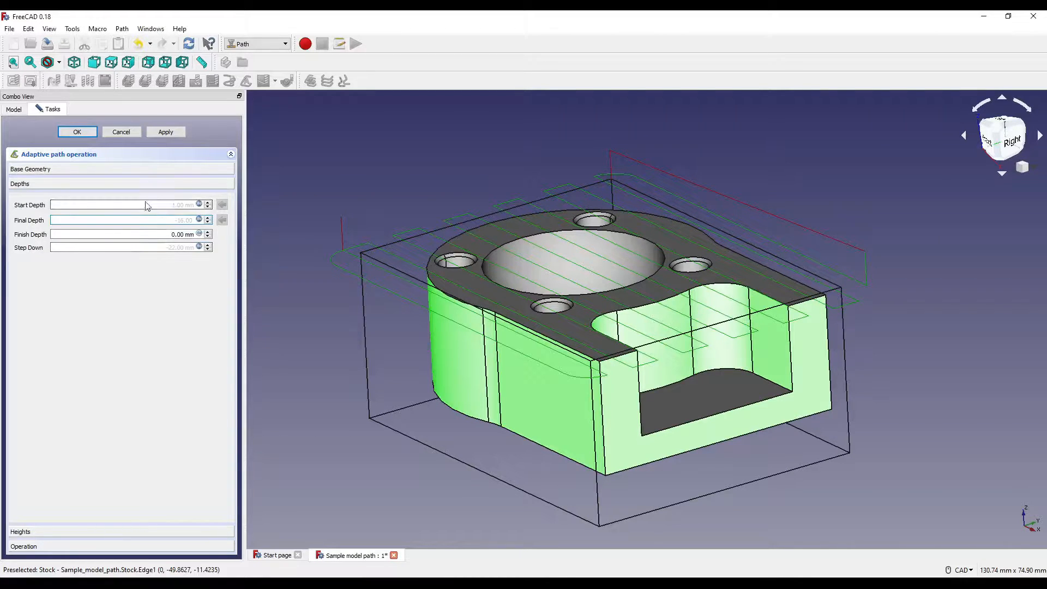
Set the cut region to Outside, keep Clearing as the operation type, set the step over to 15 percent, and generate the toolpath
click(44, 531)
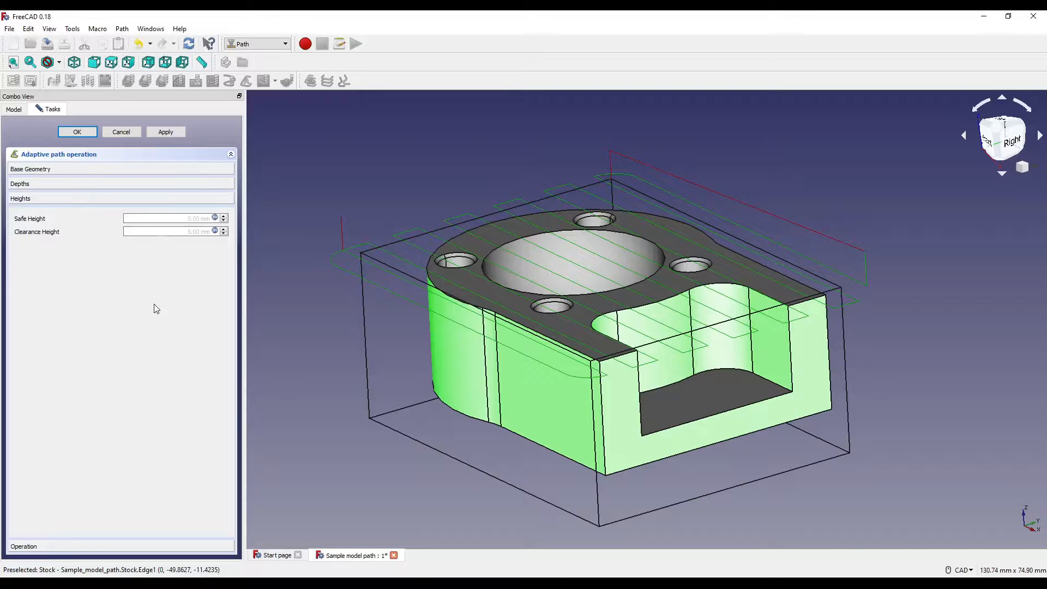
click(50, 549)
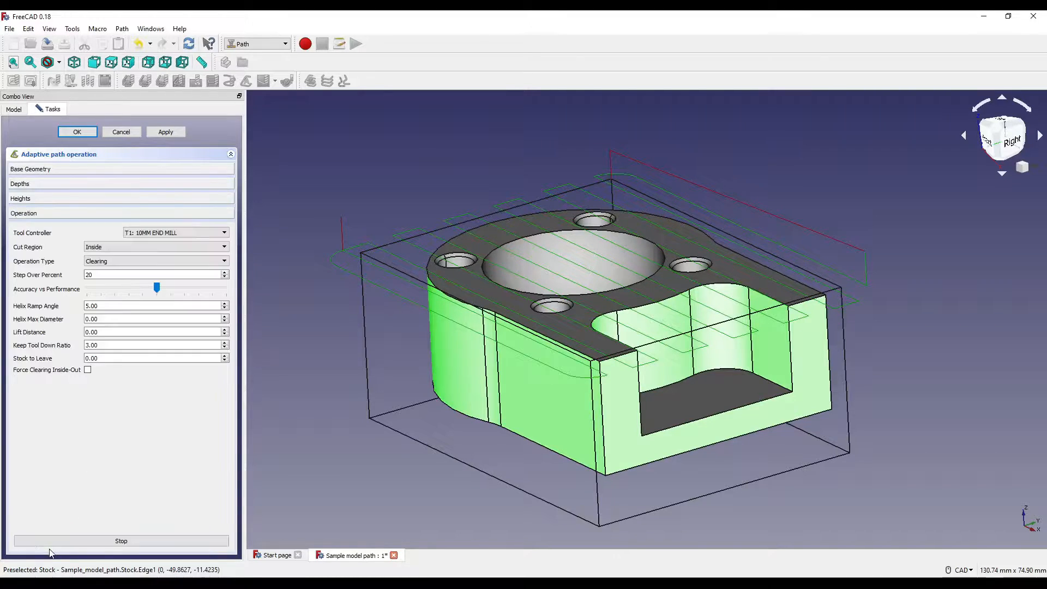
click(108, 253)
click(107, 265)
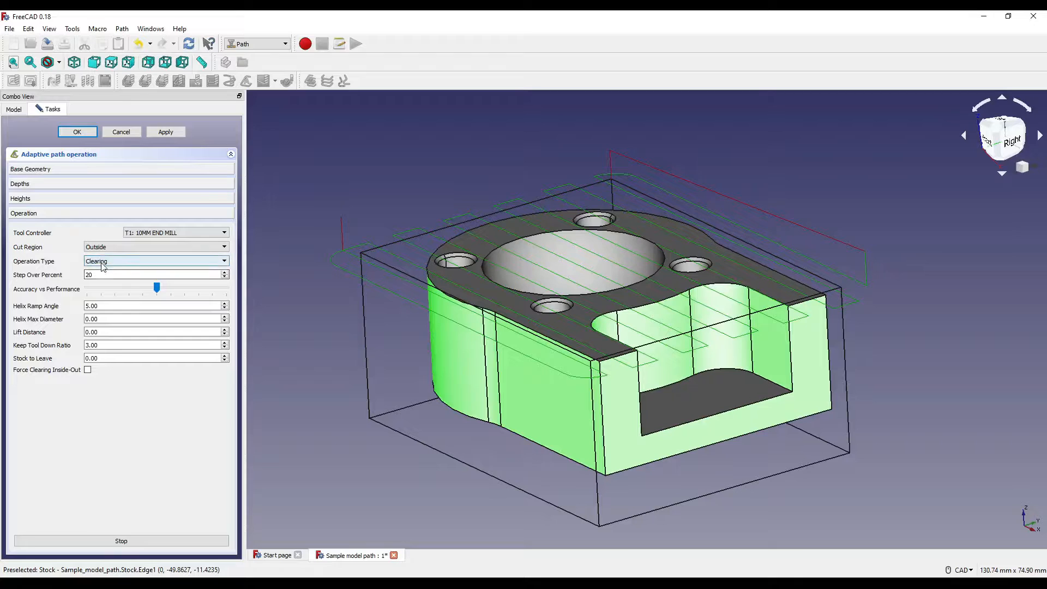
click(104, 263)
click(106, 270)
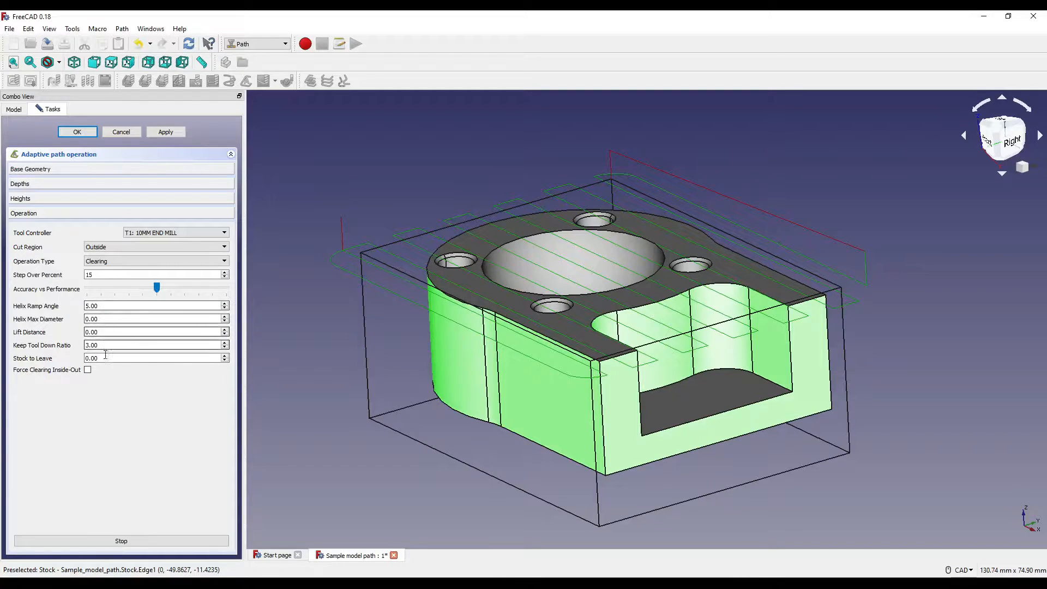
click(167, 133)
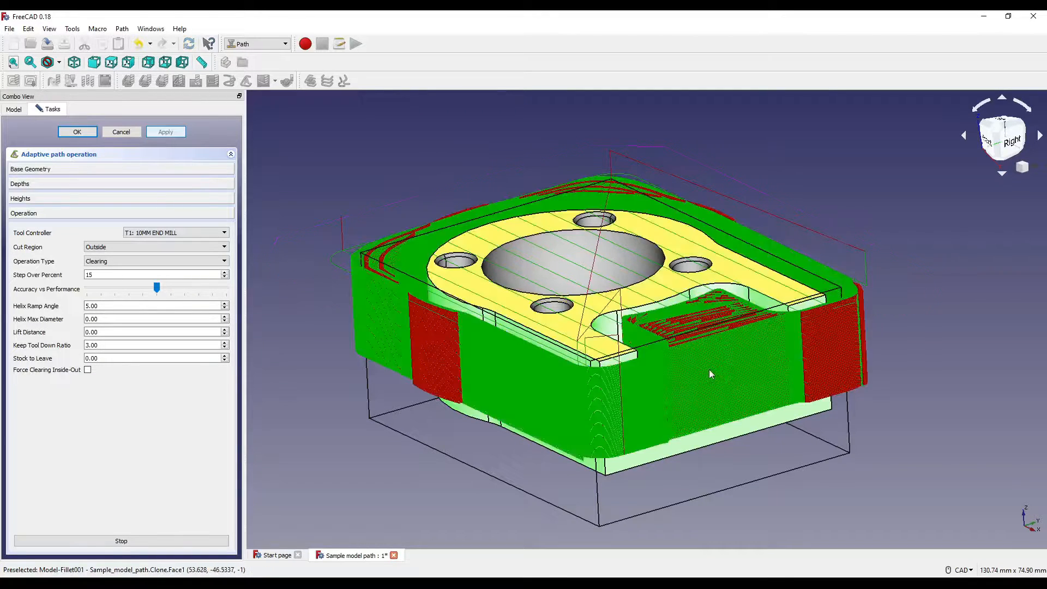
Correct the Step Down to 22 mm, recompute the adaptive toolpath, and accept the operation
middle_drag(714, 390, 682, 346)
mouse_move(647, 316)
middle_down()
mouse_move(658, 344)
mouse_move(671, 273)
mouse_move(670, 349)
middle_up()
scroll(670, 350, down, 2)
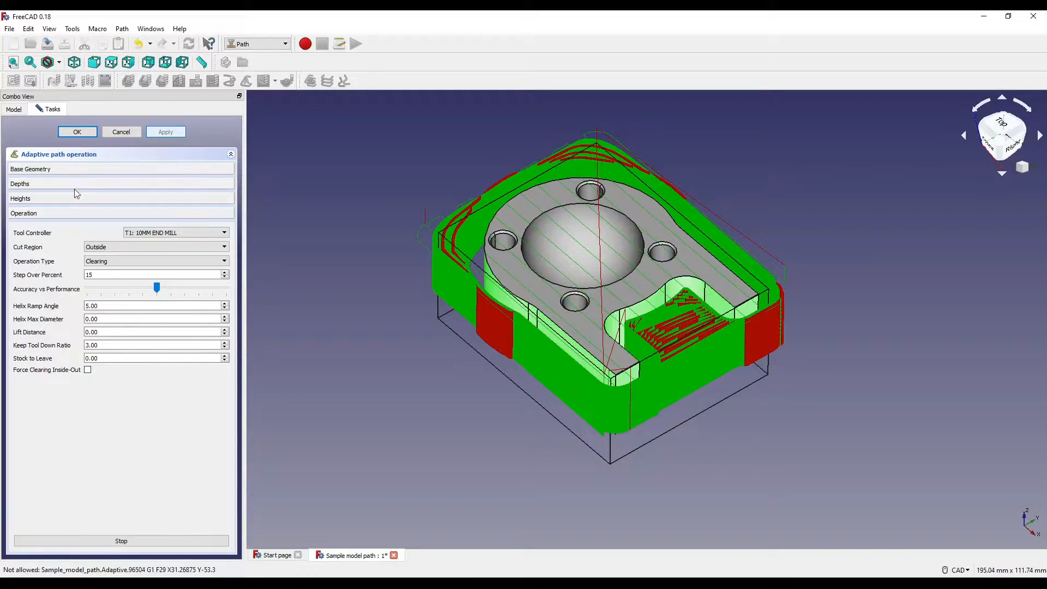
click(55, 185)
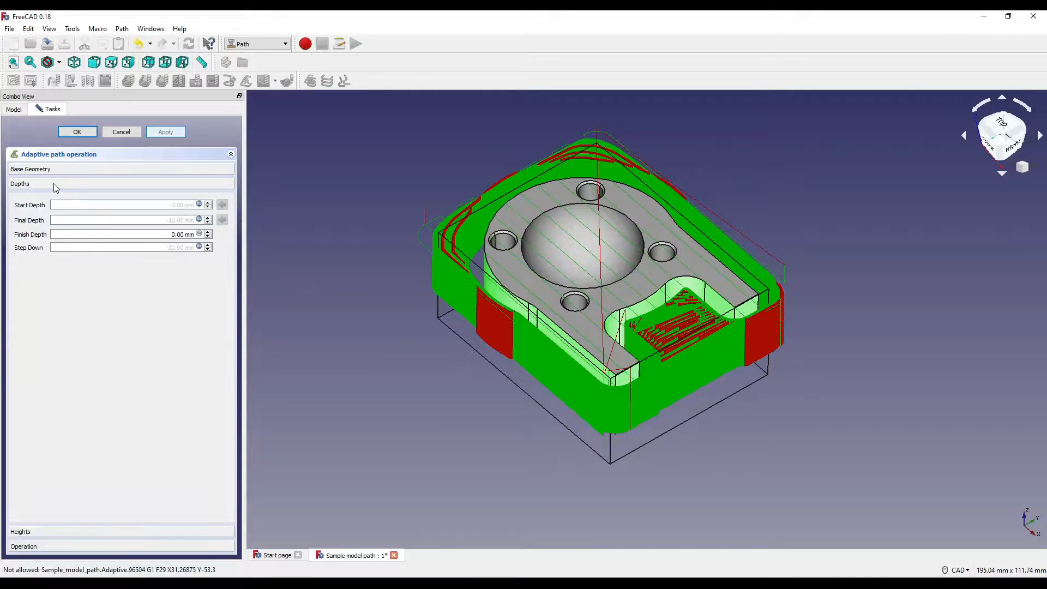
click(199, 247)
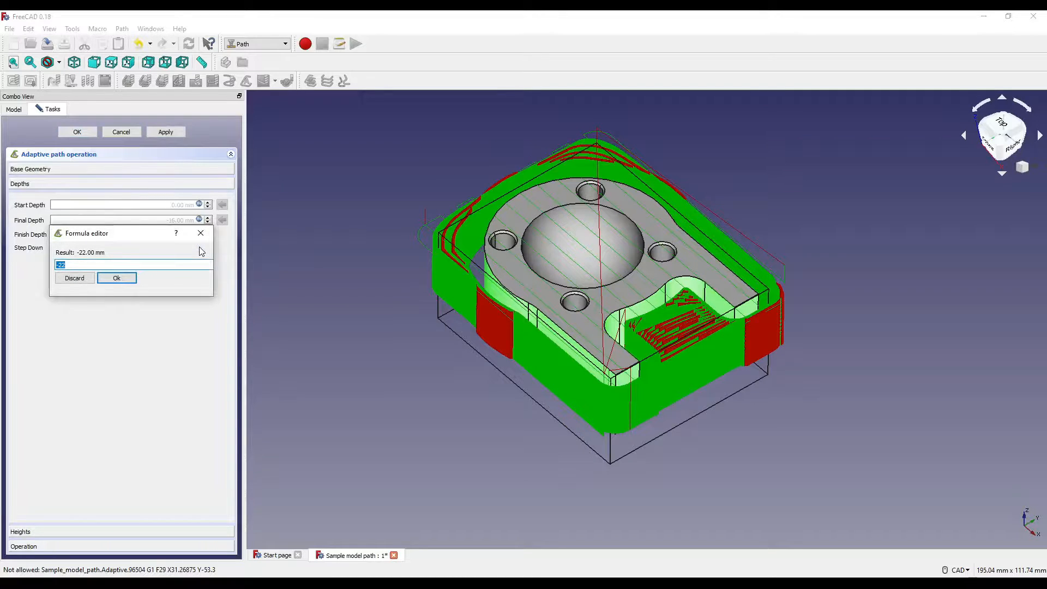
text(22)
key(Return)
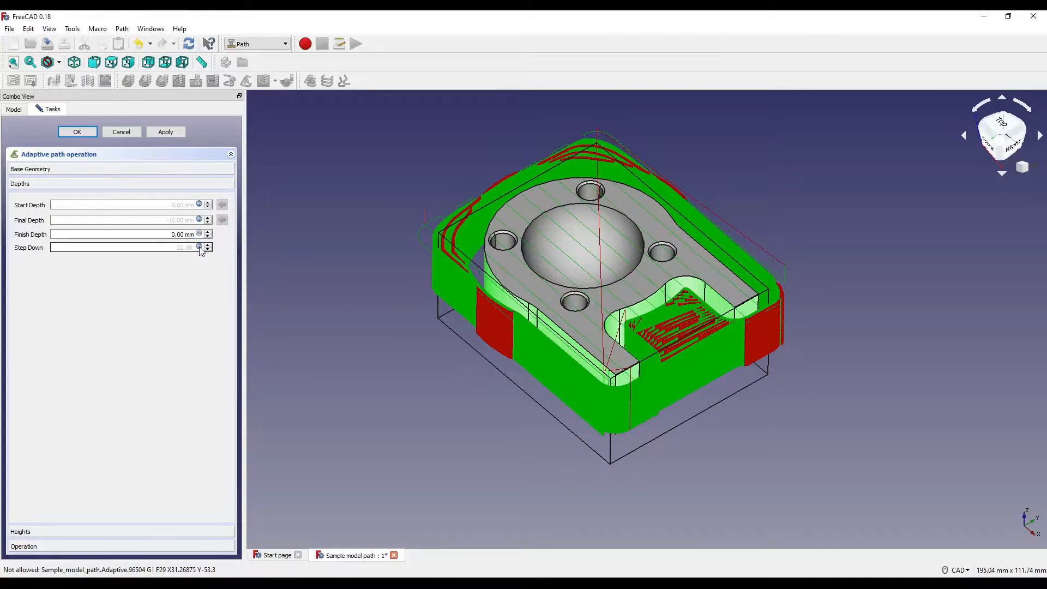
click(166, 132)
mouse_move(693, 351)
middle_down()
mouse_move(675, 294)
mouse_move(692, 333)
mouse_move(691, 319)
mouse_move(694, 368)
middle_up()
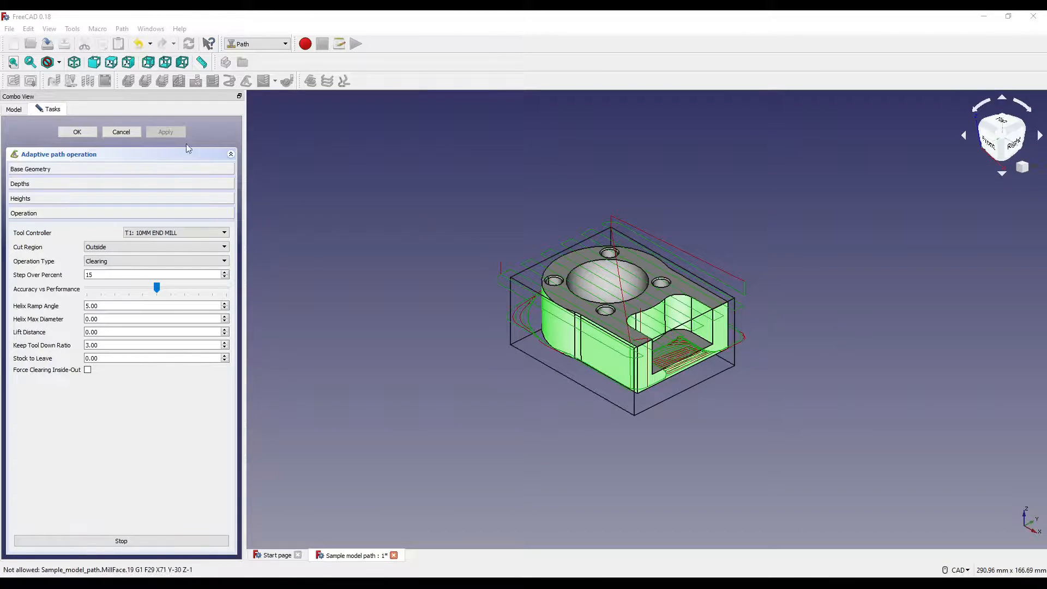
click(73, 134)
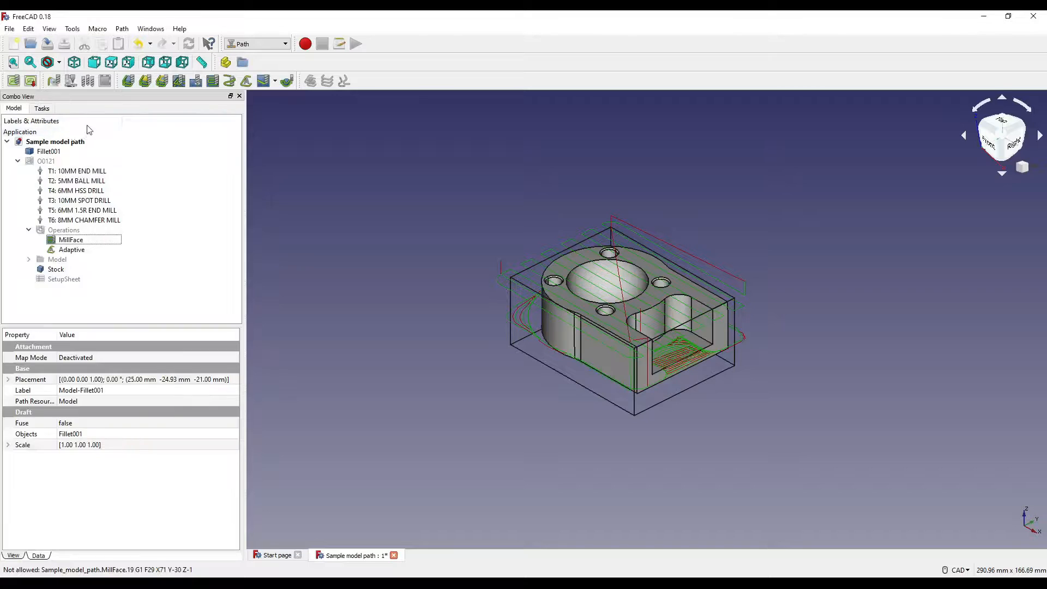
Simulate the MillFace and Adaptive operations together in the path simulator at 50 G/s, pausing partway through the clearing cut
click(71, 82)
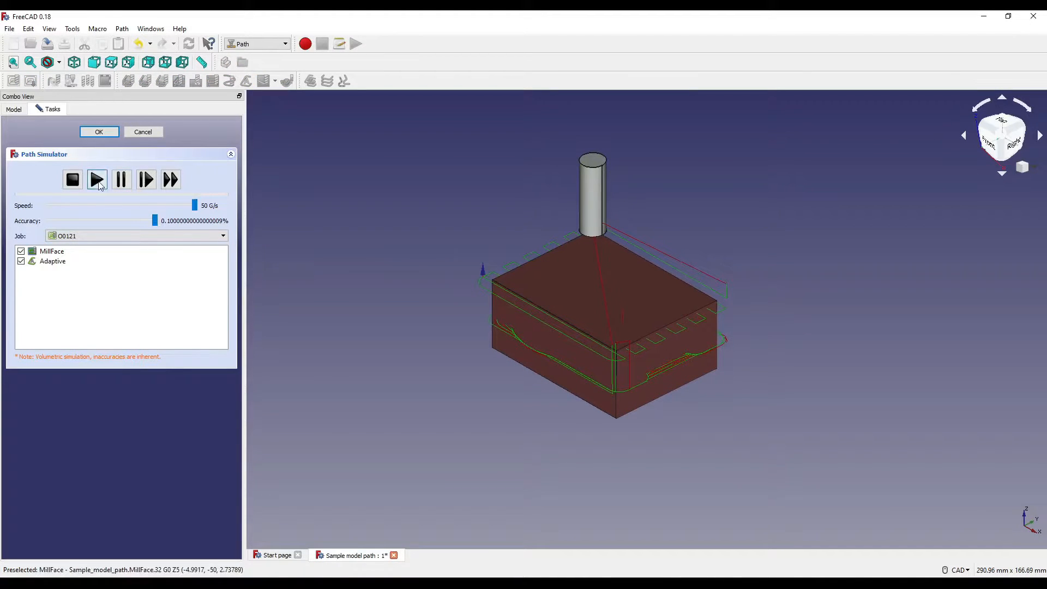
click(97, 180)
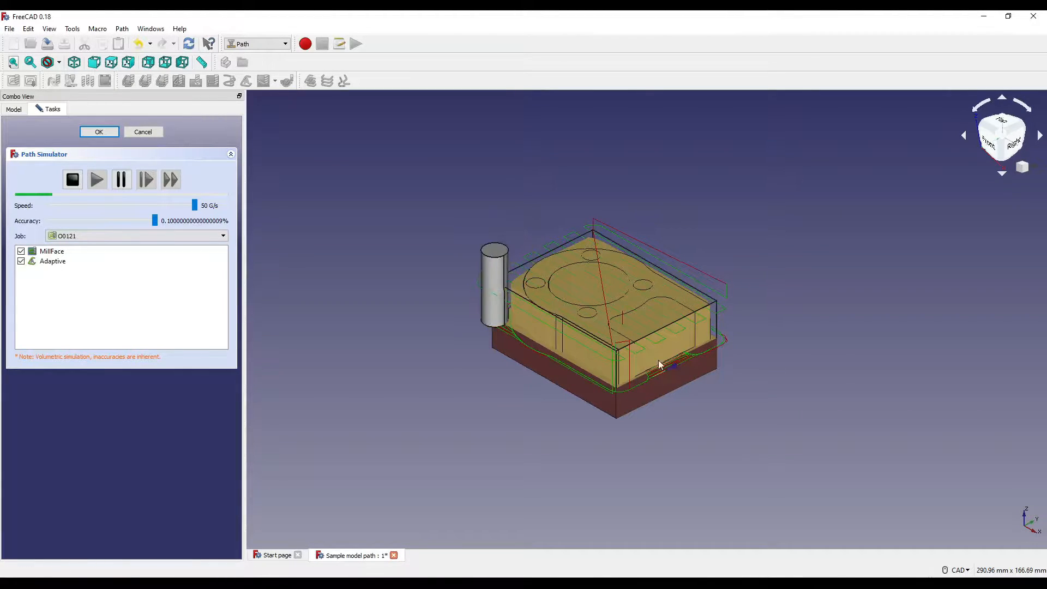
click(122, 181)
Stop the simulation, exclude MillFace from it, and run the Adaptive path alone
click(73, 179)
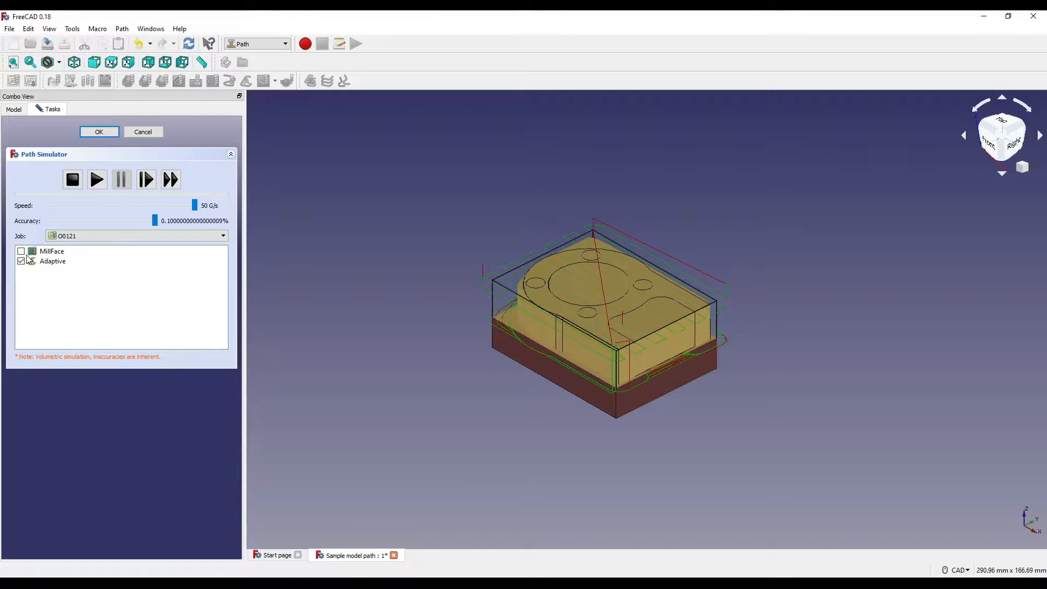
click(100, 185)
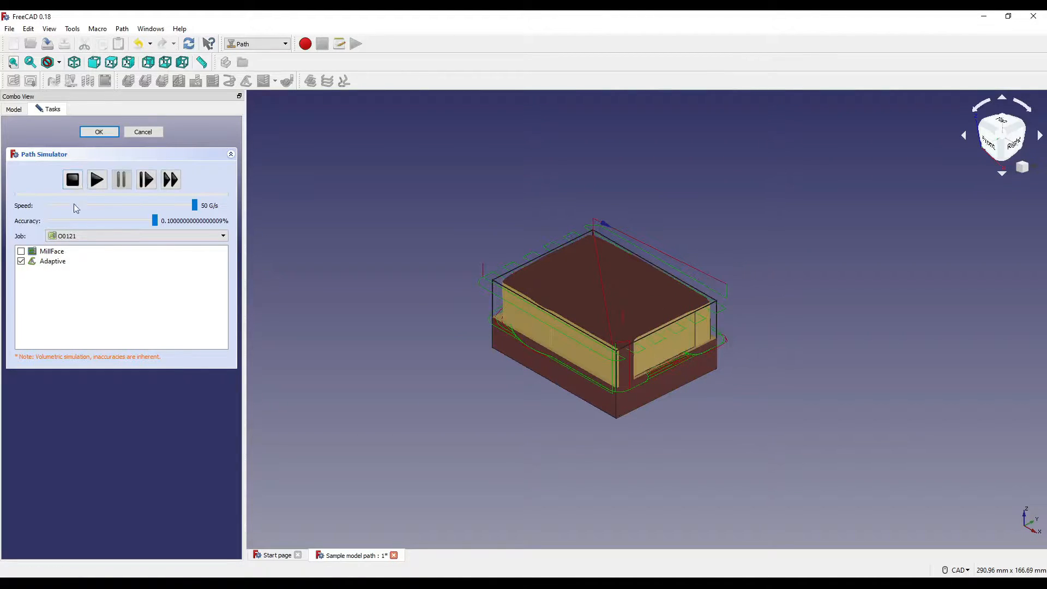
Simulate MillFace and Adaptive together in fast mode to the end, inspect the cut stock, and discard the simulation result
click(171, 180)
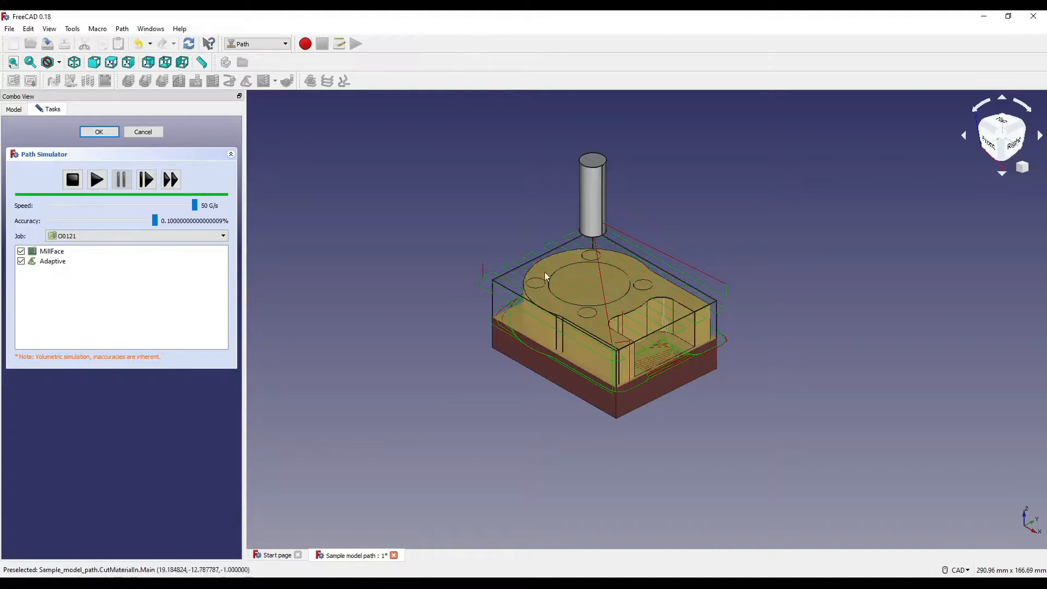
scroll(648, 318, up, 5)
scroll(672, 325, down, 6)
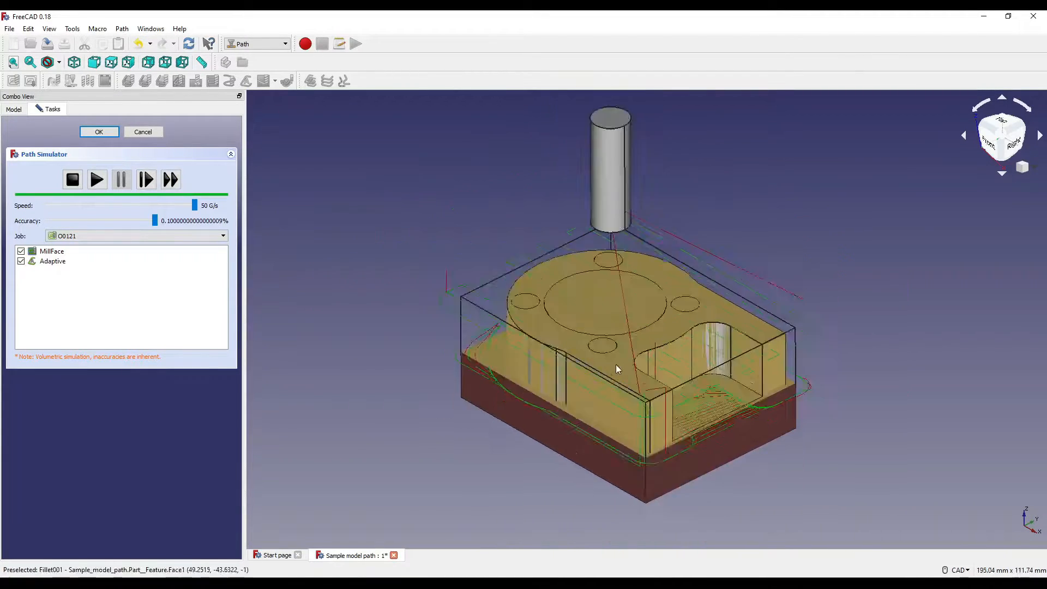
middle_drag(616, 364, 702, 346)
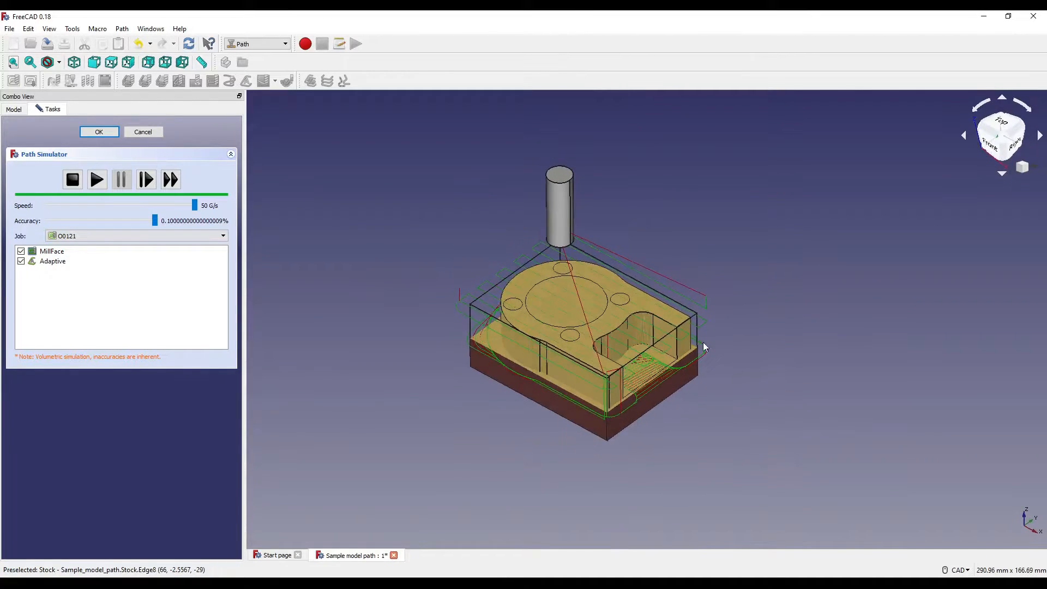
click(143, 132)
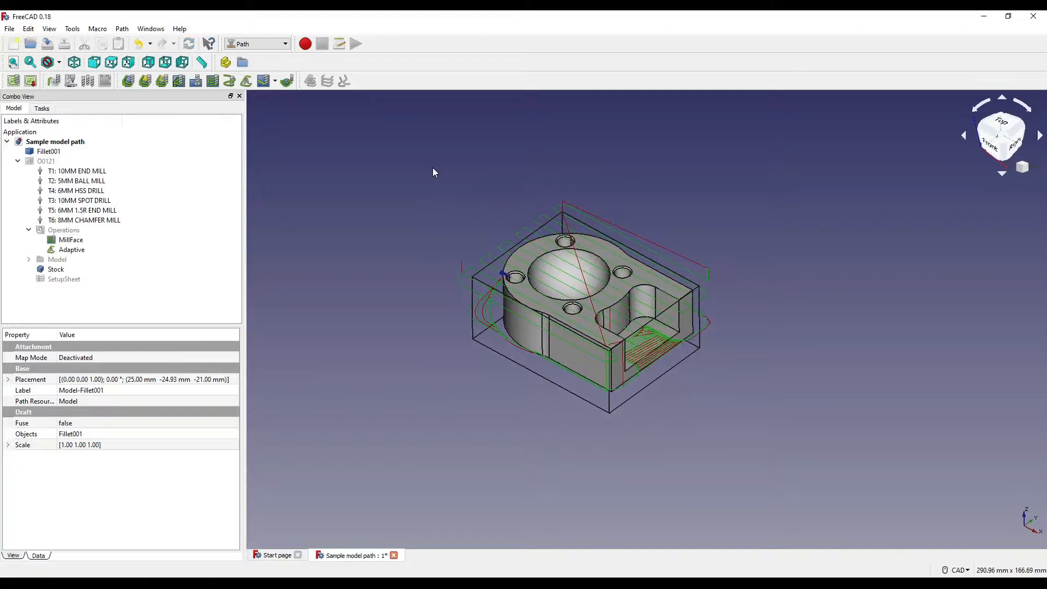
Hide the MillFace and Adaptive toolpaths so only the part and its stock outline are displayed
scroll(578, 245, up, 3)
click(77, 242)
key(space)
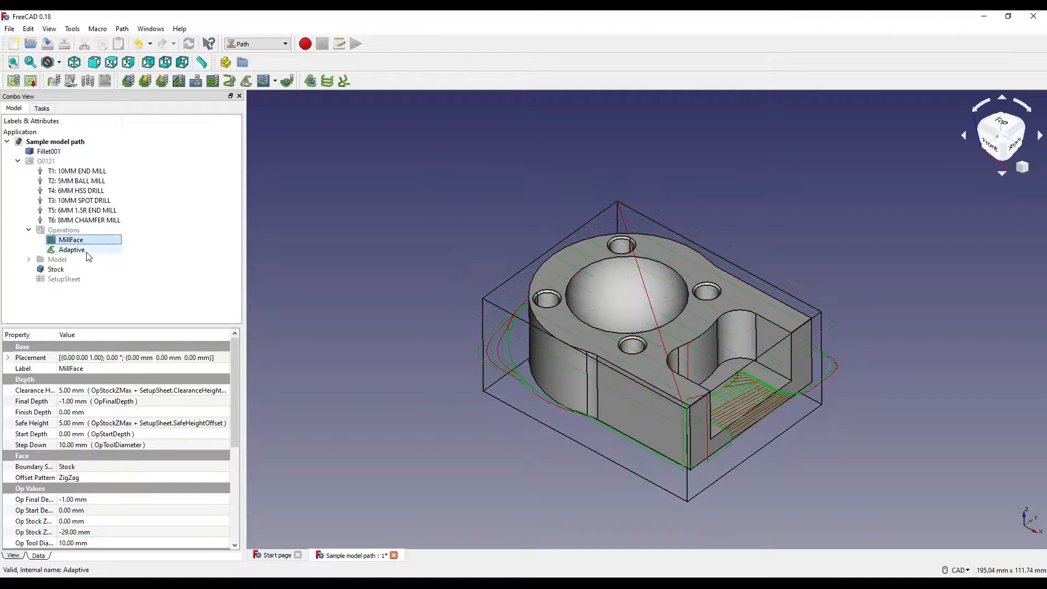
click(86, 251)
key(space)
middle_drag(780, 264, 739, 257)
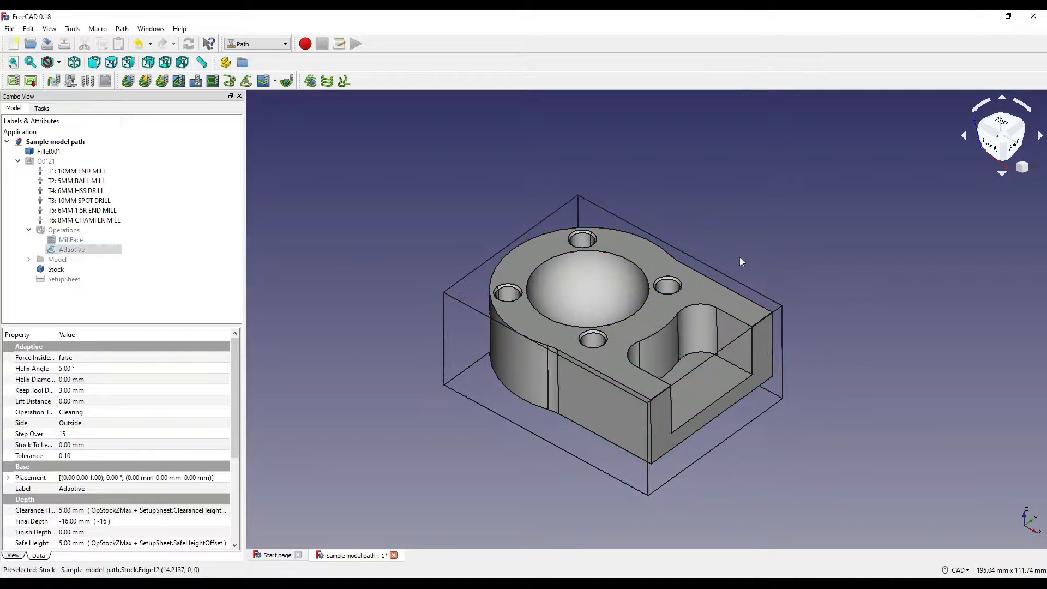
click(756, 215)
middle_drag(774, 362, 756, 347)
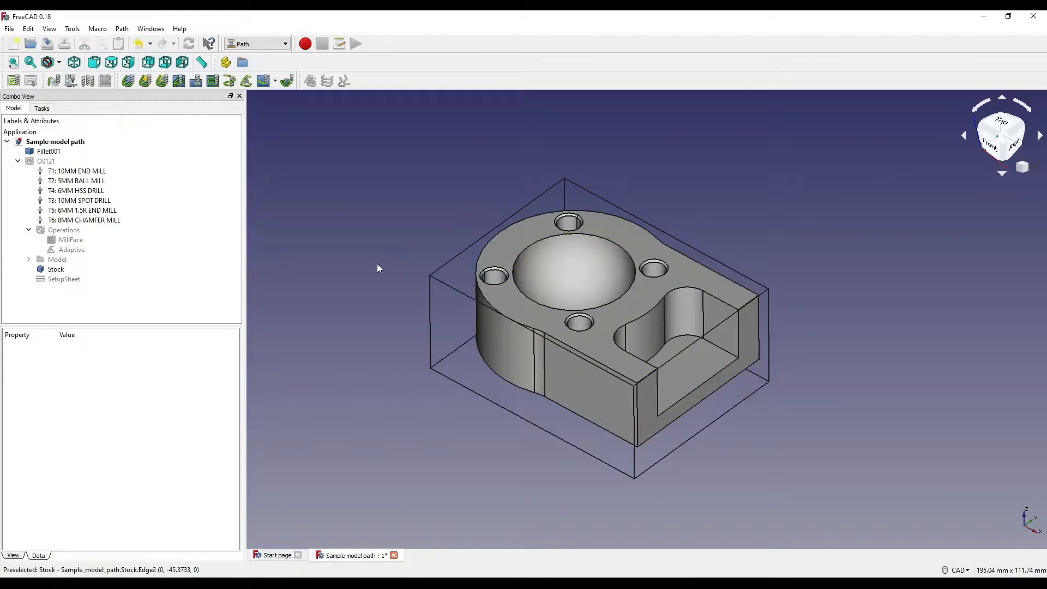
Duplicate the Adaptive operation within the job and select the copy
click(78, 252)
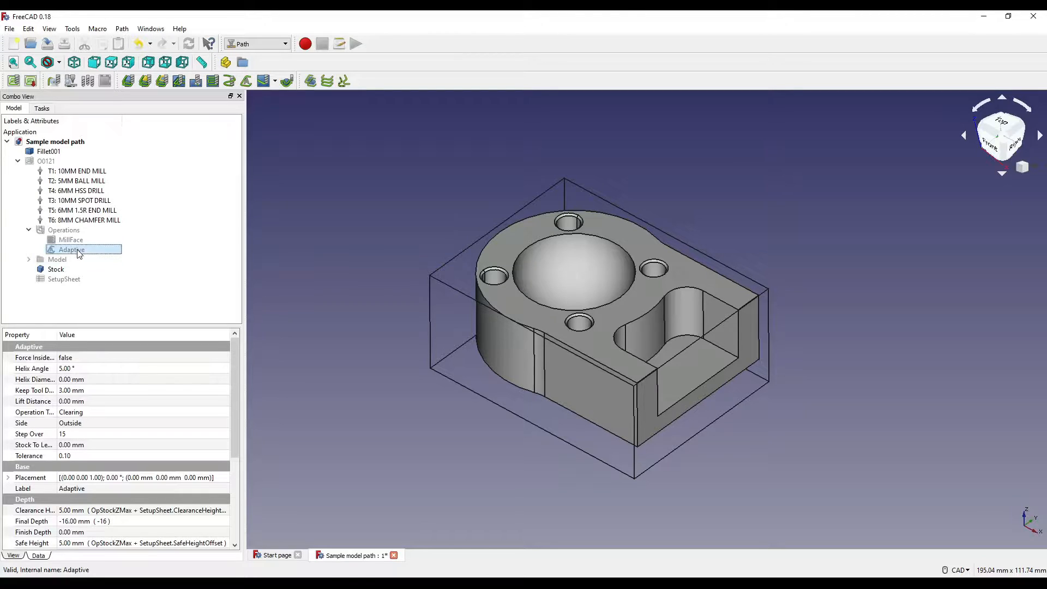
right_click(81, 255)
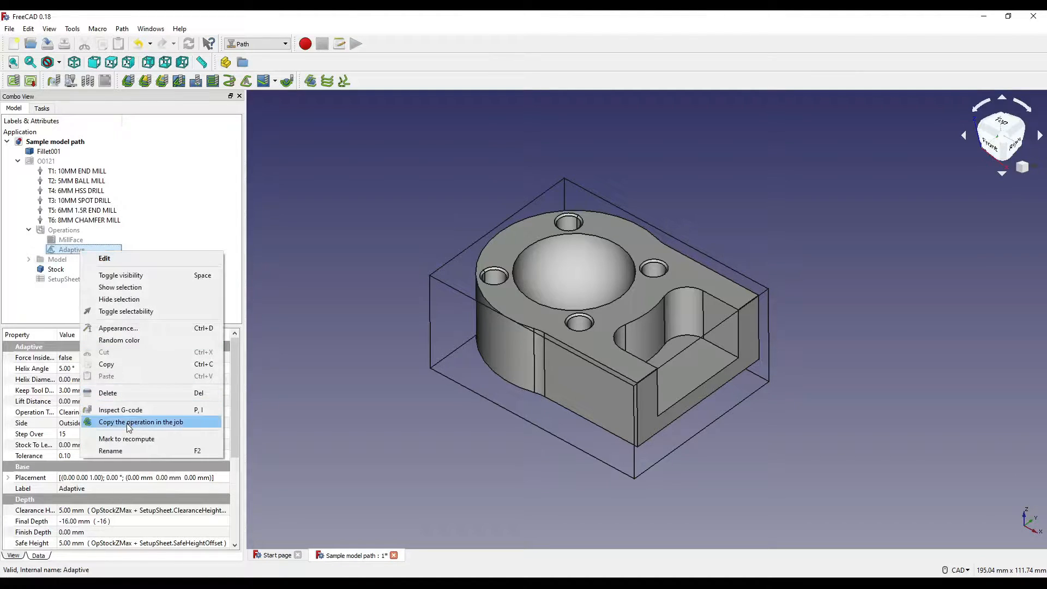
click(126, 424)
click(90, 261)
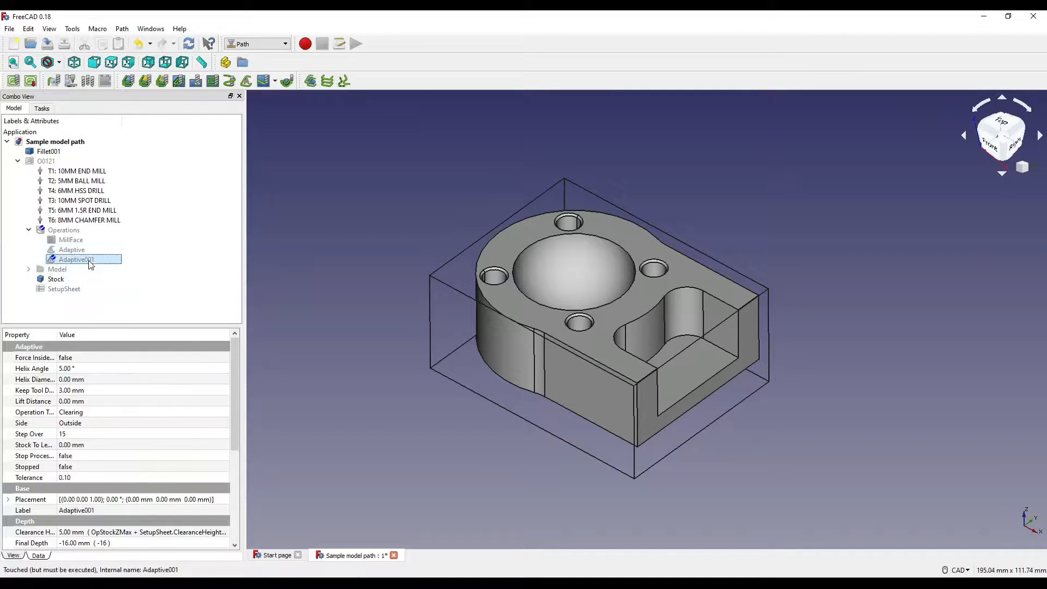
Edit the copied adaptive operation and remove pocket wall faces Face12, Face11 and Face10 from its base geometry
double_click(85, 260)
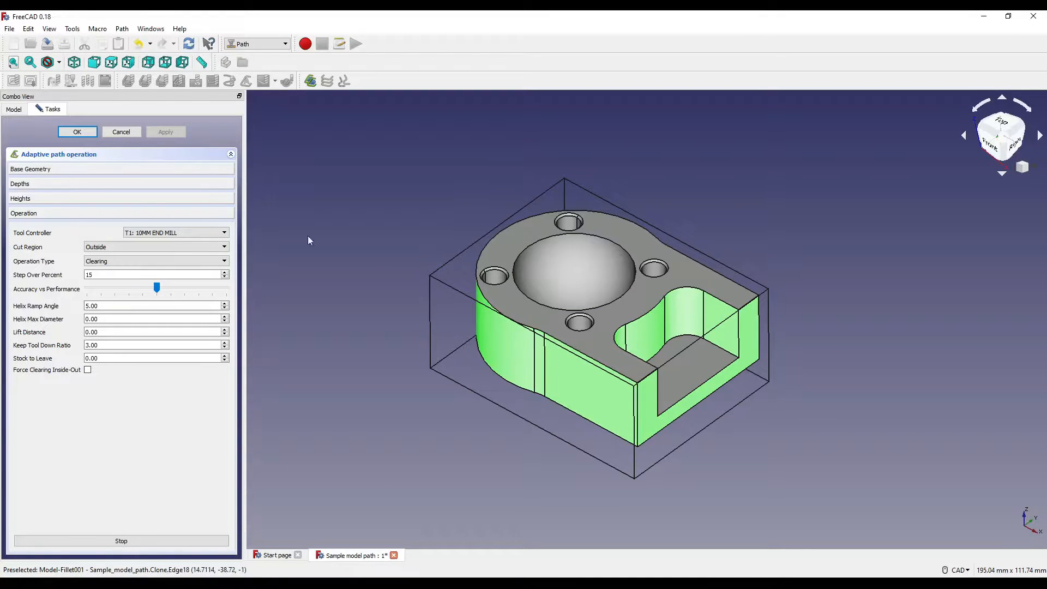
click(42, 169)
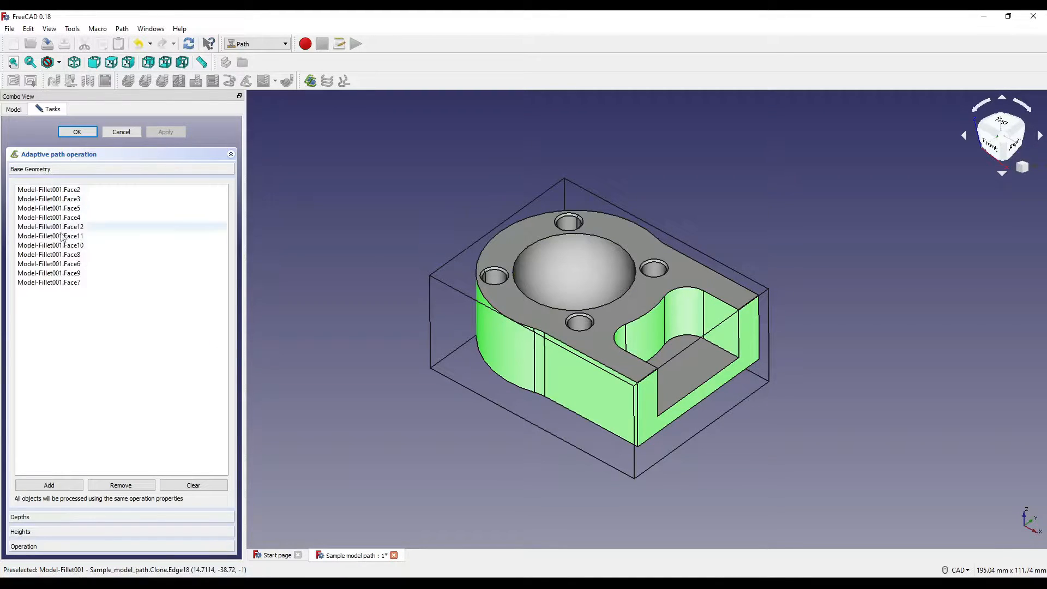
click(725, 344)
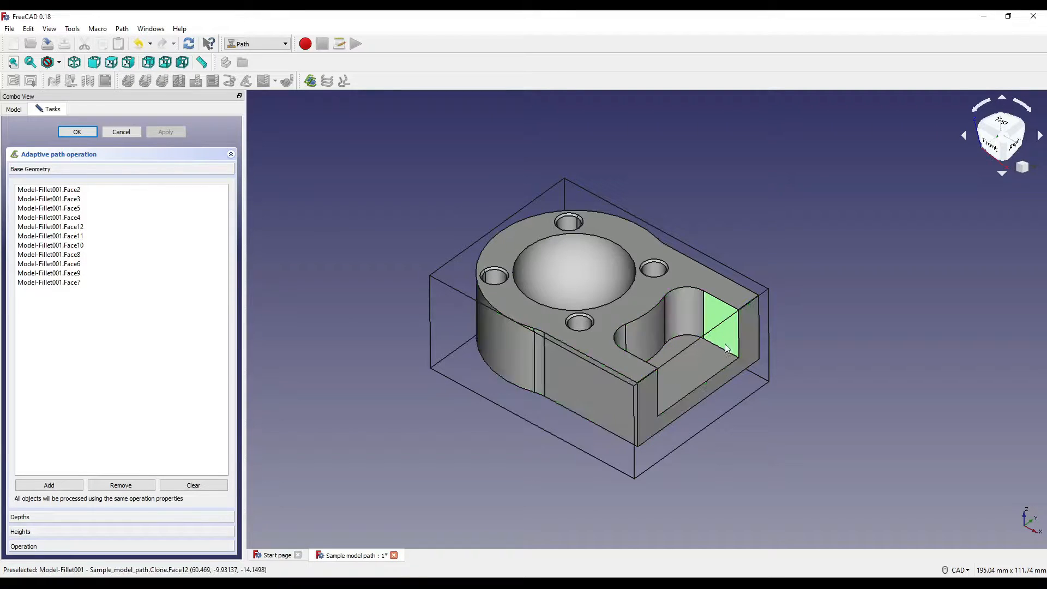
click(92, 225)
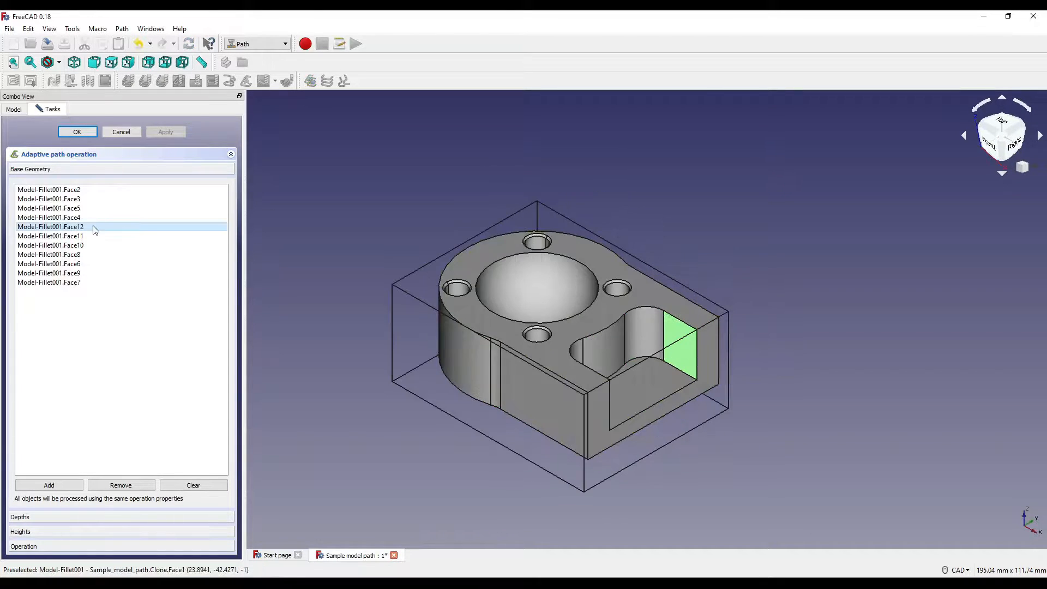
click(141, 485)
click(126, 484)
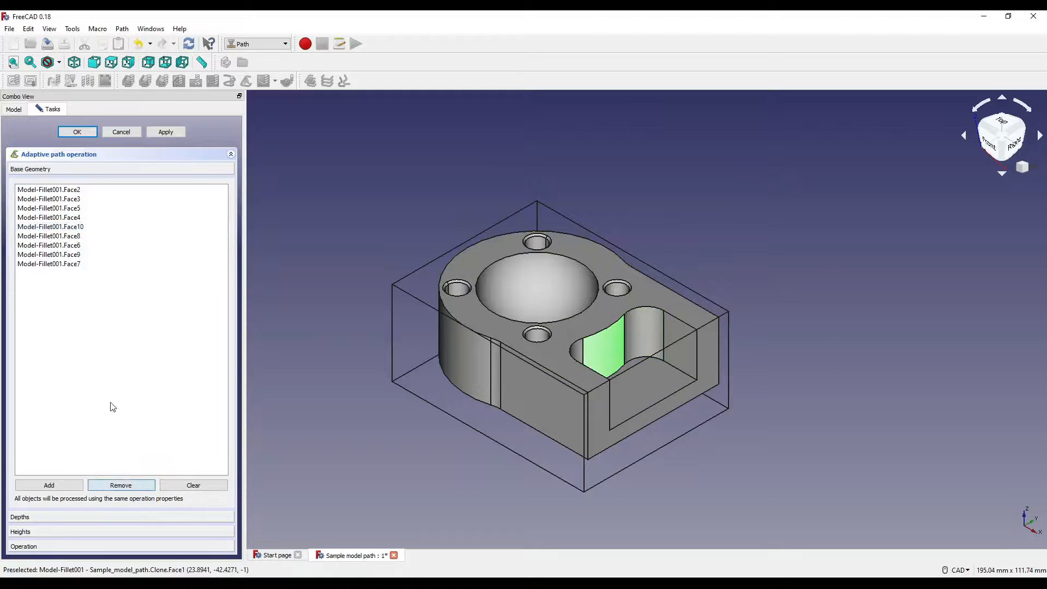
click(93, 226)
click(133, 485)
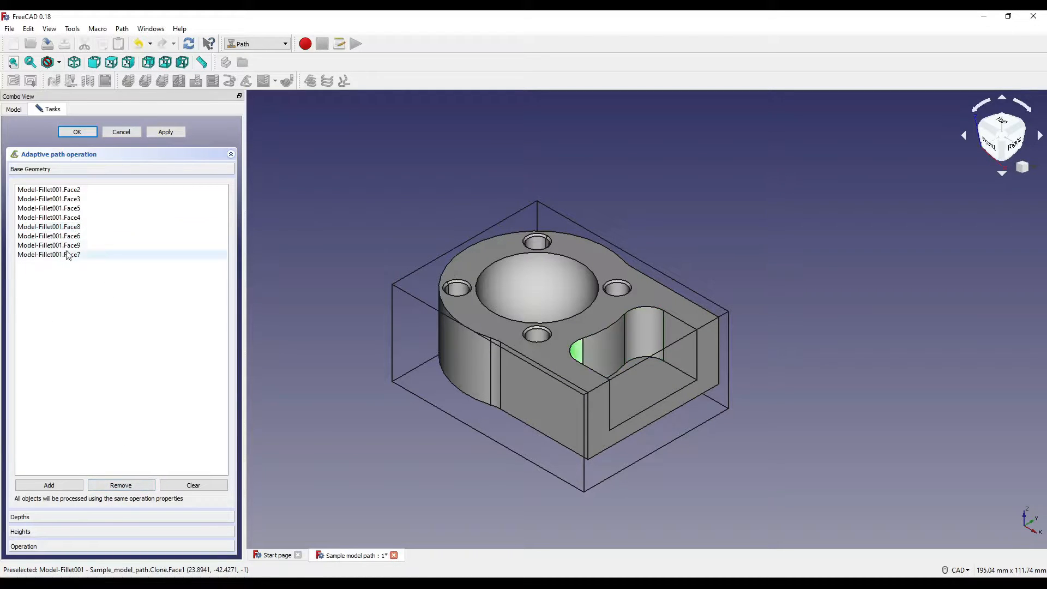
Remove the remaining pocket faces, Face8 and Face6, from the base geometry, checking them against the model
click(85, 235)
middle_drag(562, 366, 449, 381)
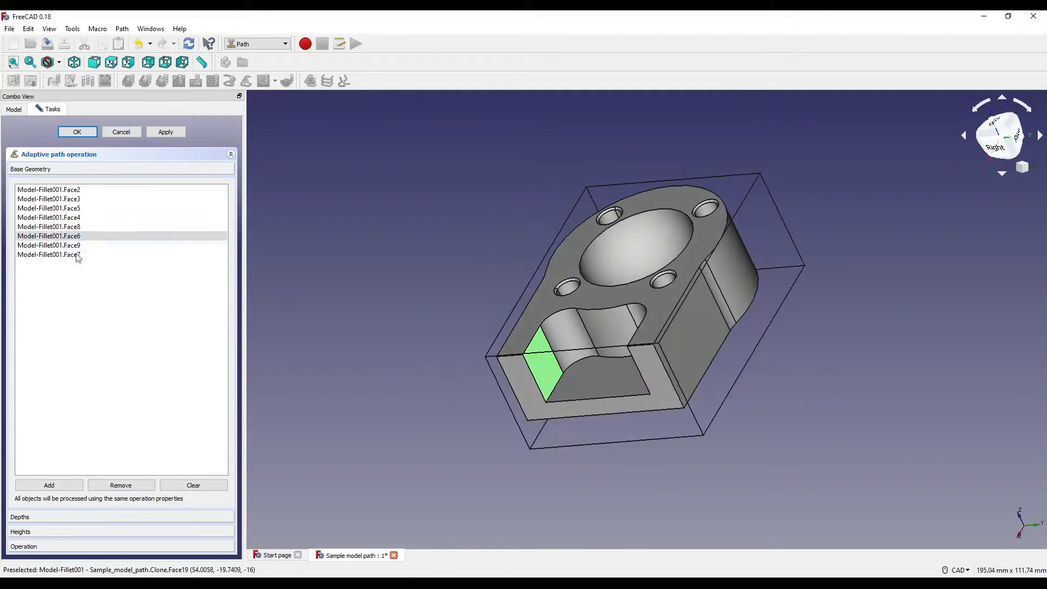
click(83, 226)
click(121, 485)
click(85, 226)
click(133, 483)
scroll(588, 413, up, 2)
scroll(588, 412, up, 2)
middle_drag(704, 399, 800, 362)
middle_drag(605, 395, 633, 355)
scroll(557, 410, down, 4)
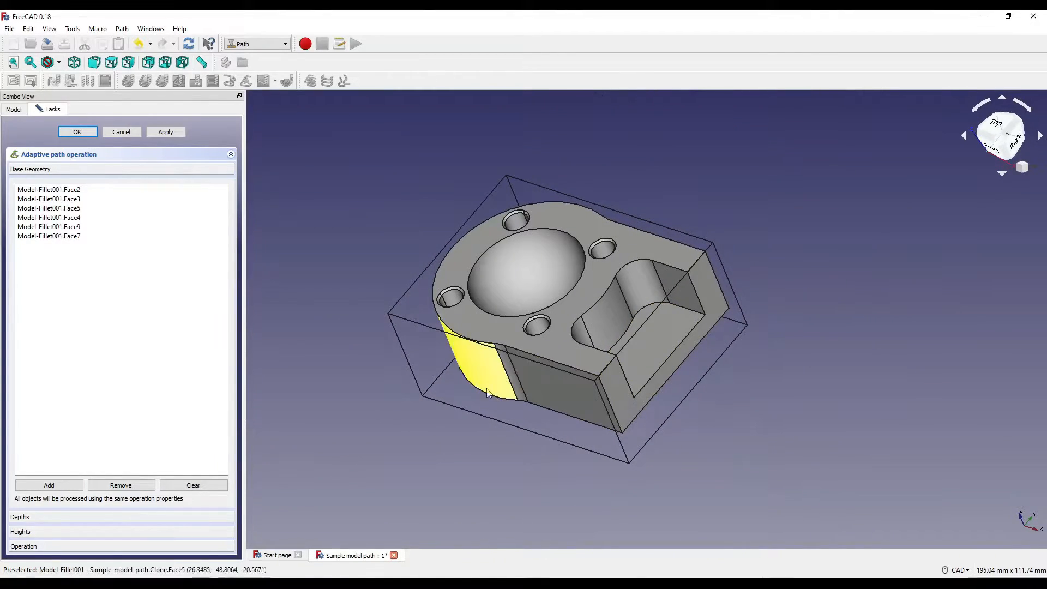
middle_drag(728, 289, 786, 339)
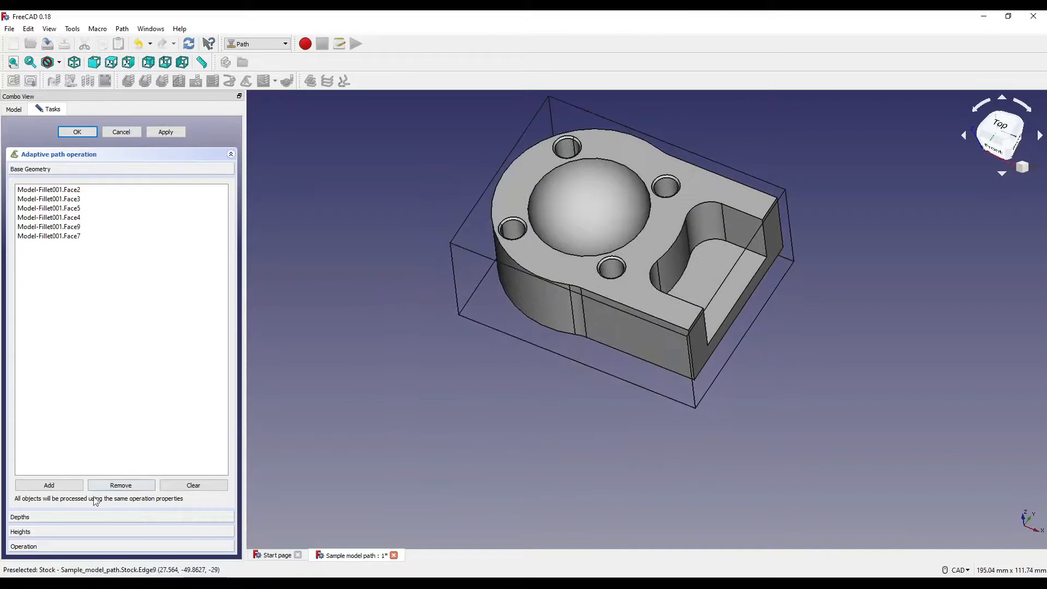
Set the copied operation's Final Depth formula to -21.5 mm, checking the part's lower edge from the front
click(46, 518)
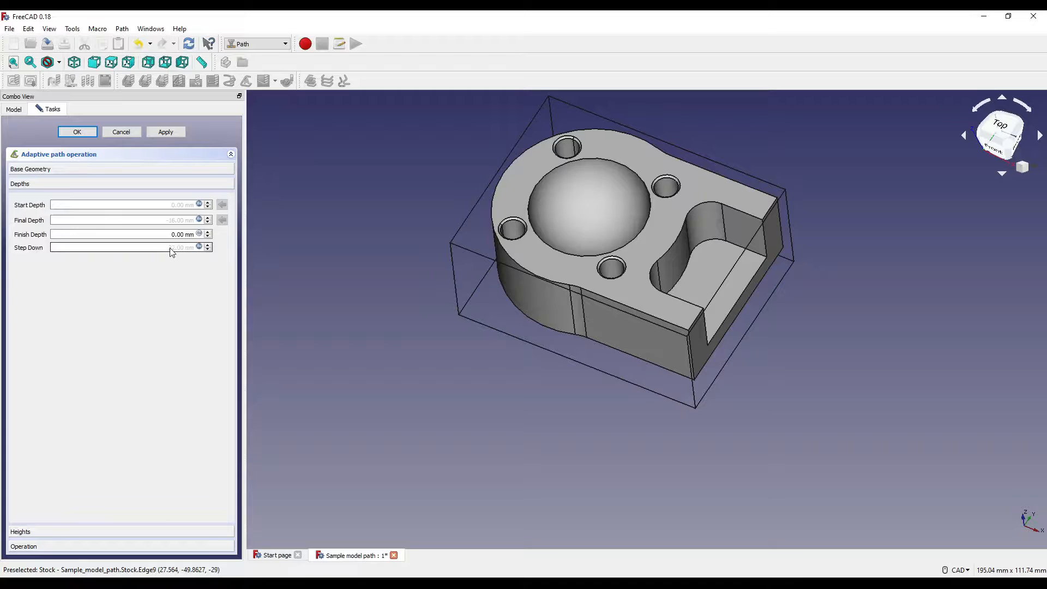
click(199, 219)
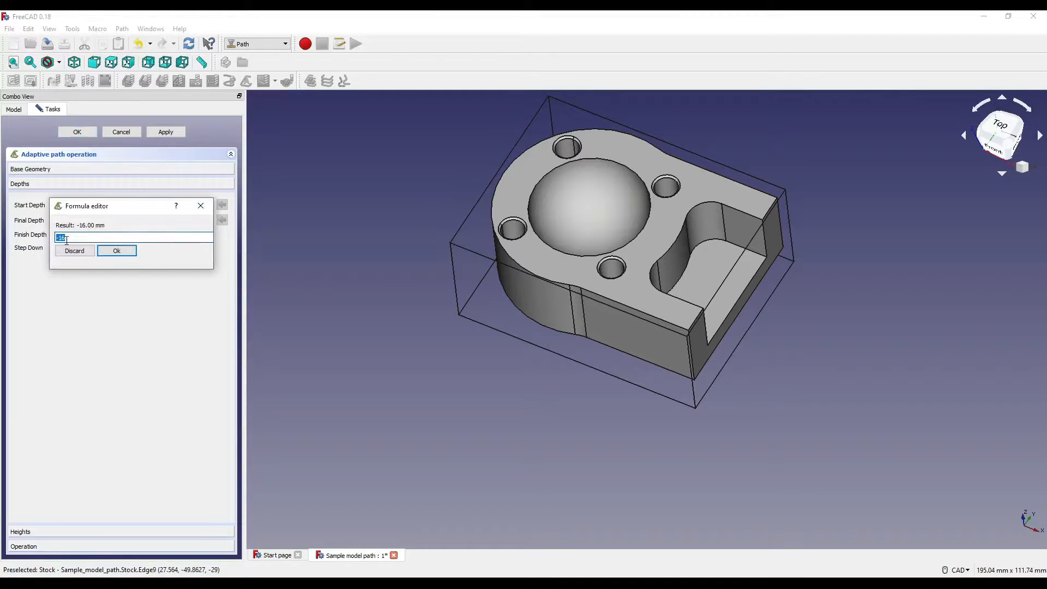
text(-21.5)
middle_drag(582, 241, 627, 306)
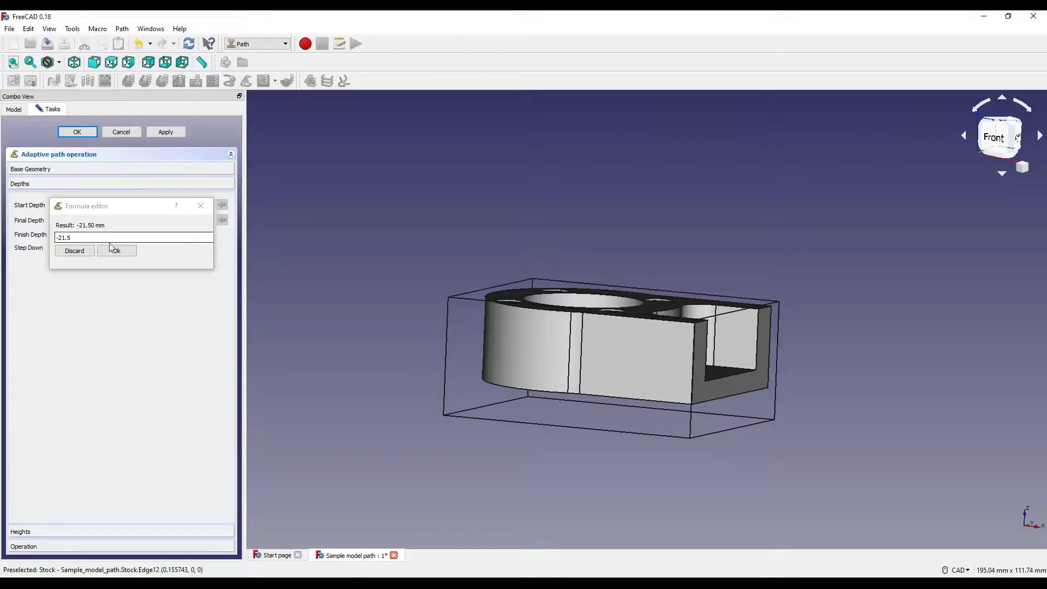
middle_drag(587, 378, 582, 331)
scroll(582, 332, up, 4)
click(998, 137)
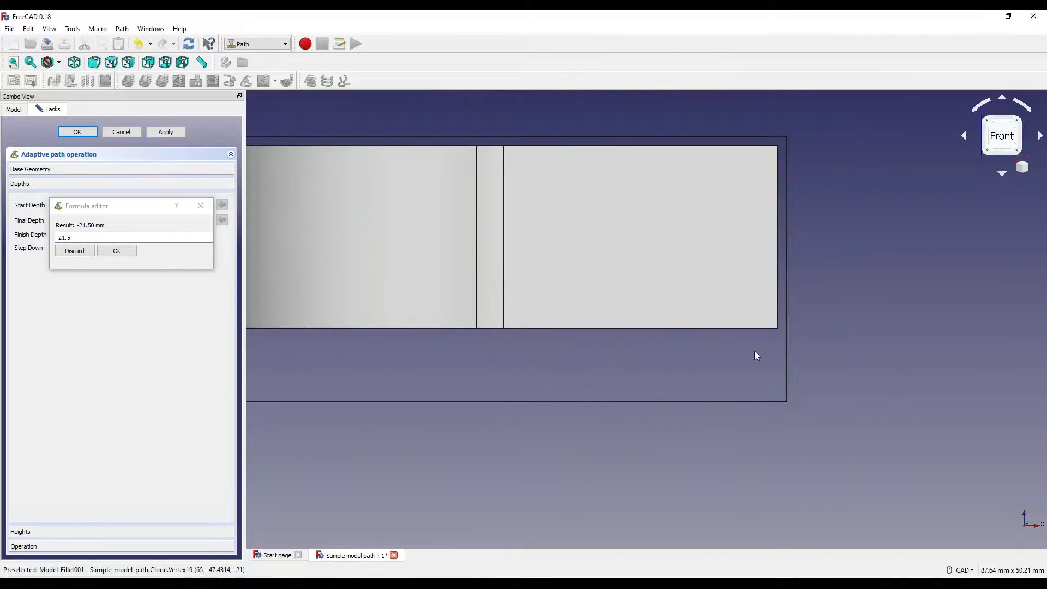
scroll(755, 352, up, 2)
scroll(780, 322, down, 4)
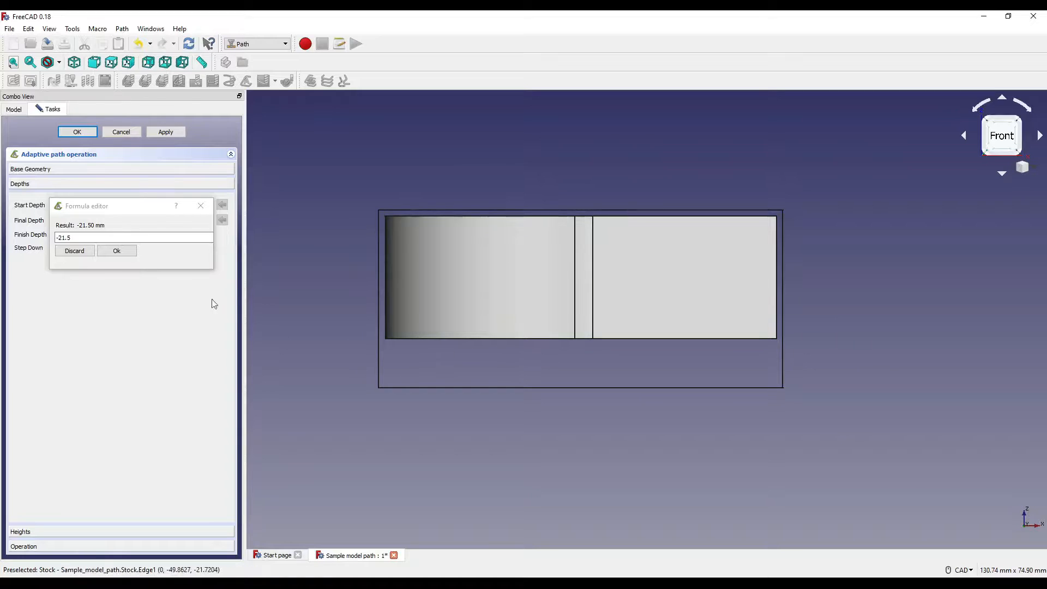
click(80, 240)
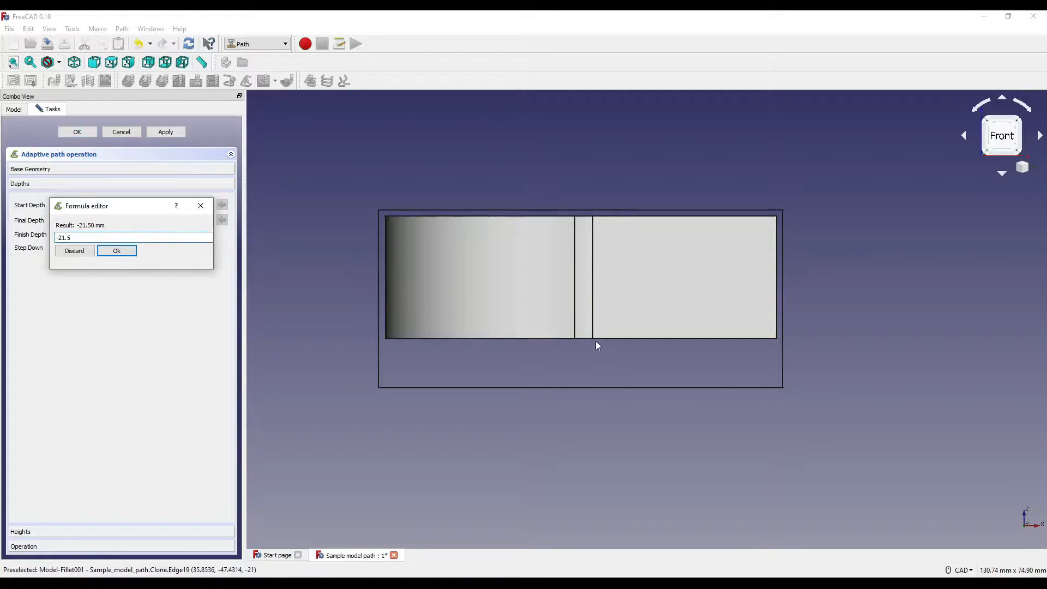
middle_drag(603, 346, 605, 333)
click(71, 238)
click(116, 252)
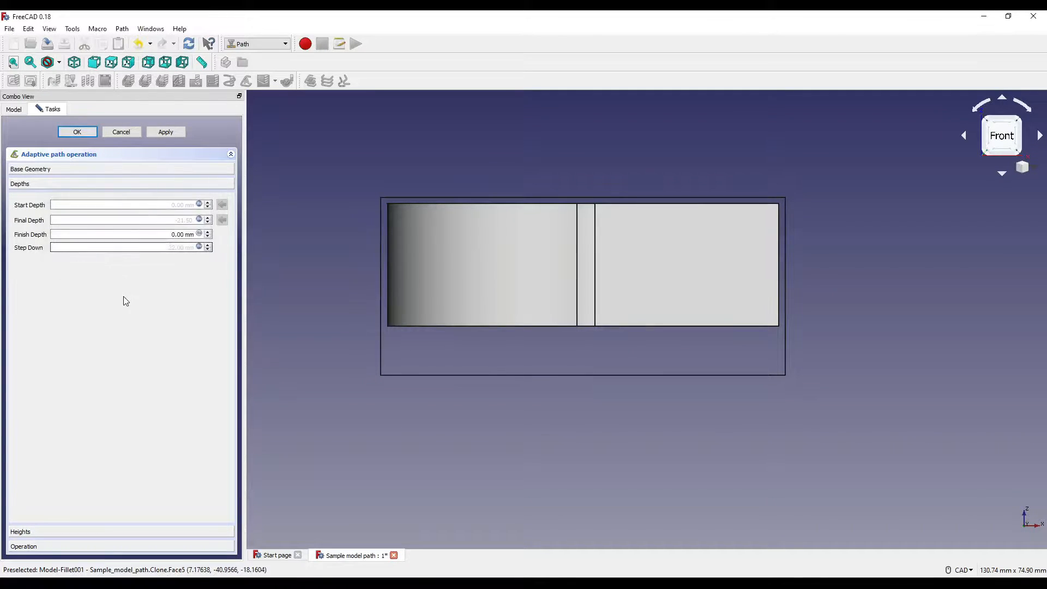
Review the copied operation's cutting settings, keeping Outside clearing with the 10MM END MILL at 15 percent step over, and accept it
click(33, 547)
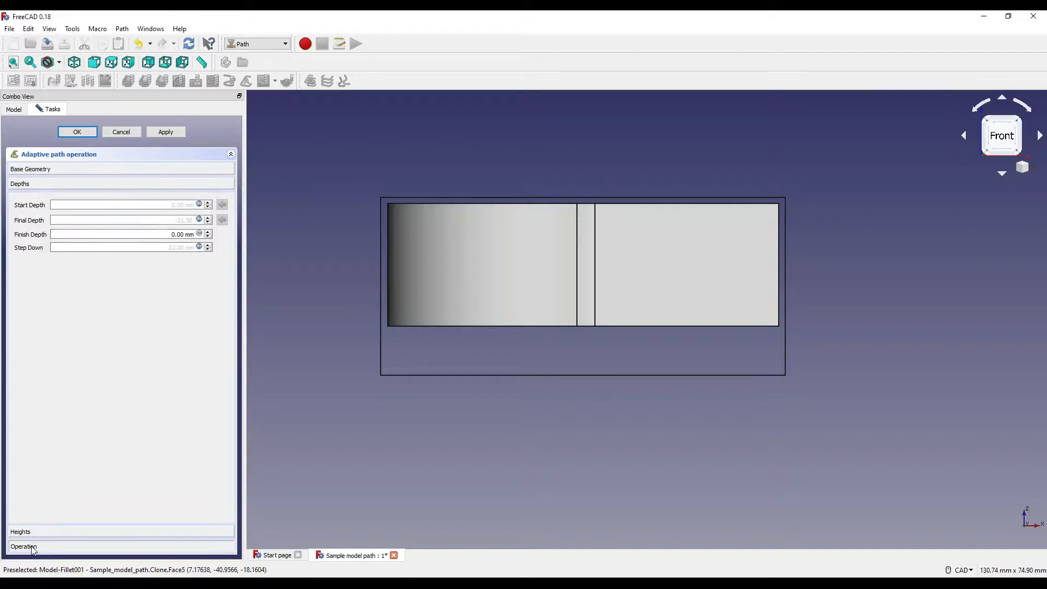
scroll(595, 316, down, 2)
middle_drag(705, 307, 480, 327)
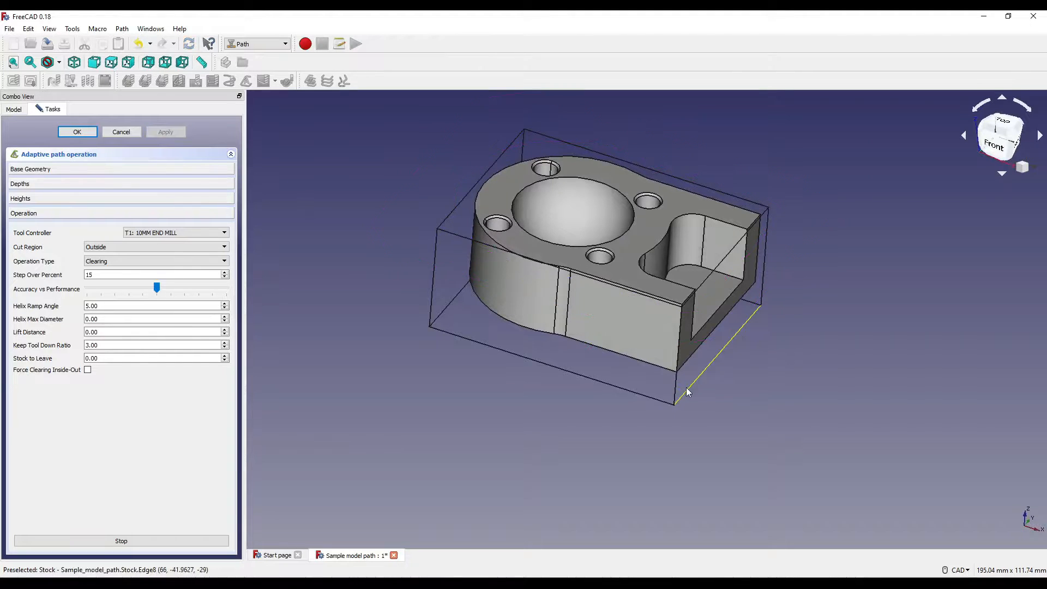
click(77, 132)
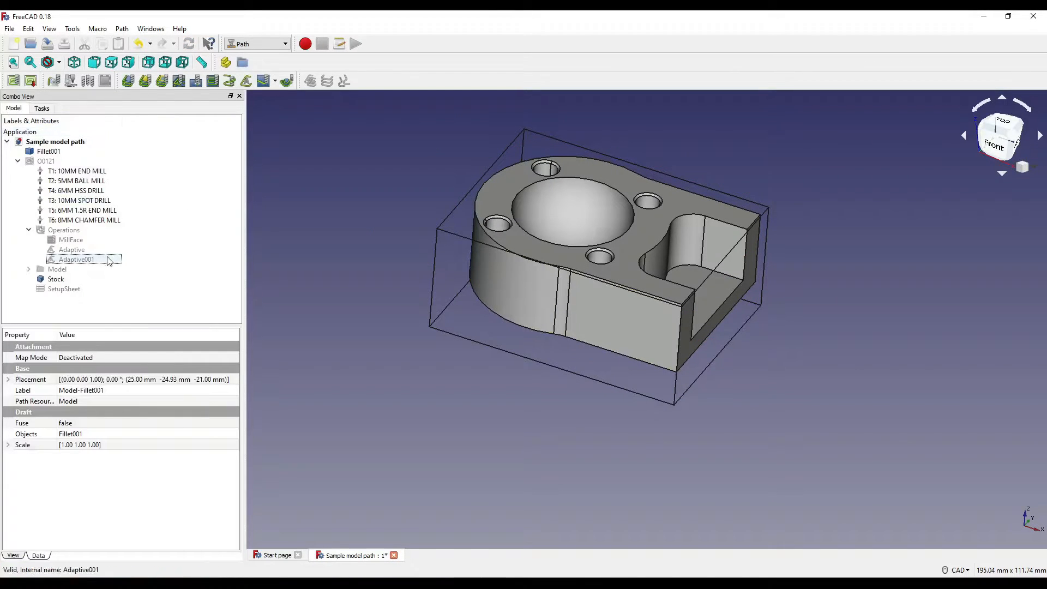
Show the copied adaptive operation's toolpath, inspect it around the part's outer profile, and hide it again
click(77, 260)
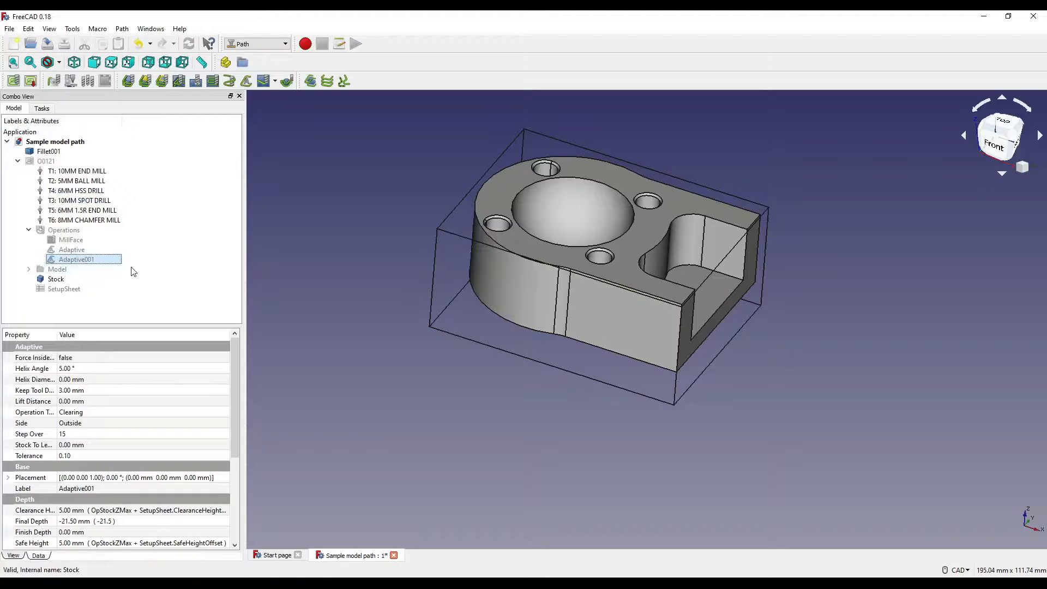
key(space)
middle_drag(688, 252, 768, 287)
scroll(647, 376, down, 2)
scroll(680, 299, up, 4)
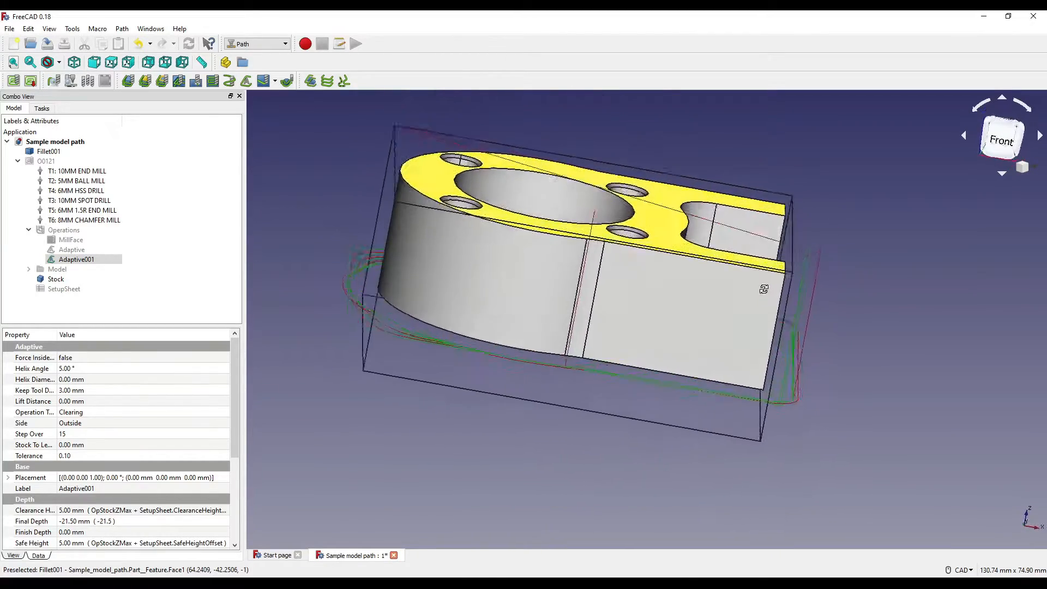
key(0)
click(342, 259)
click(72, 260)
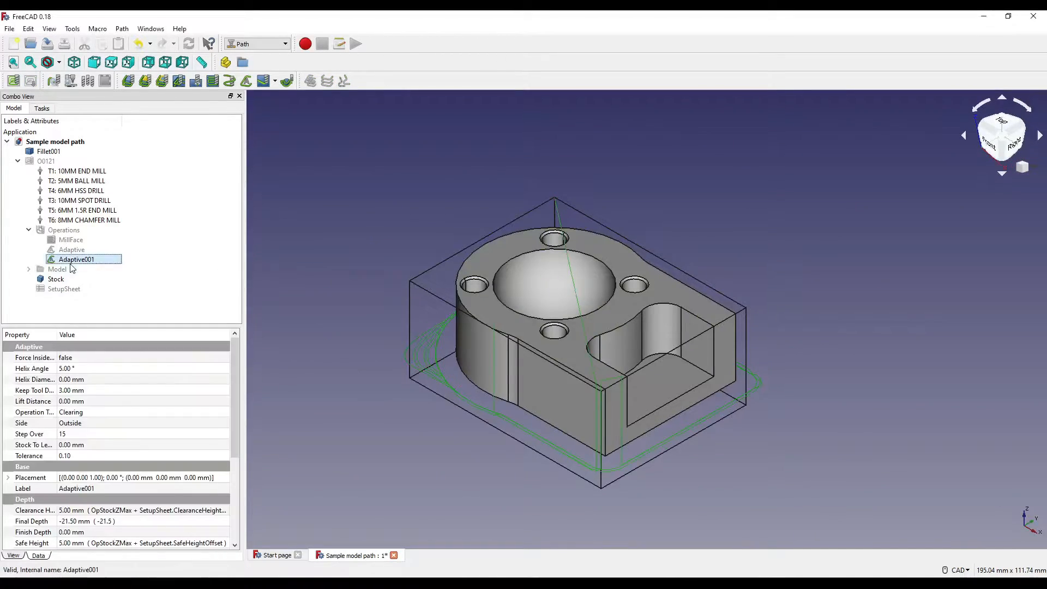
key(space)
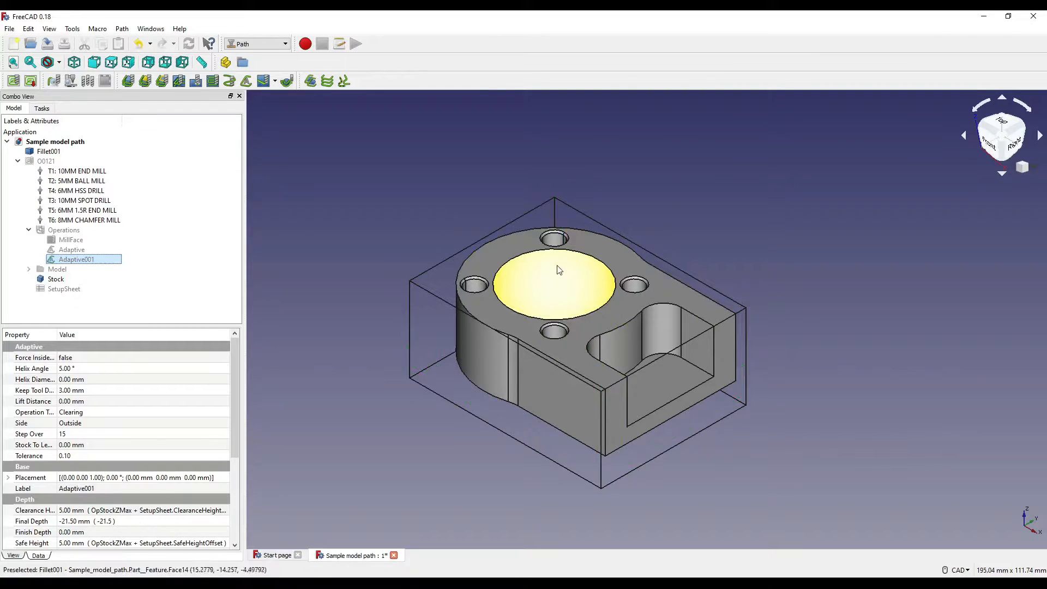
Create a Pocket 3D operation on the spherical bowl face, checking that face in its base geometry
click(556, 279)
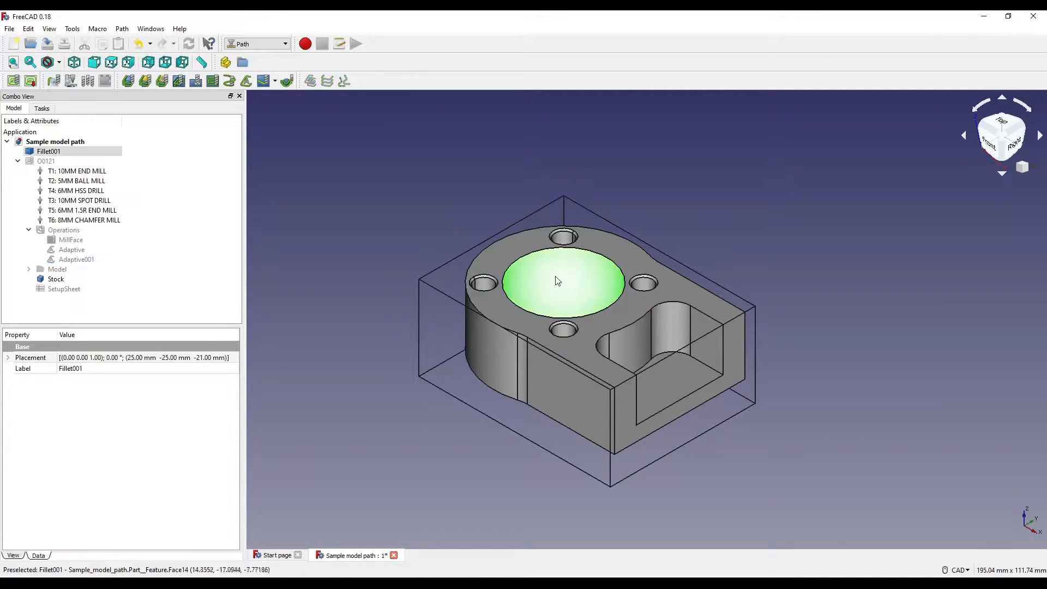
click(287, 83)
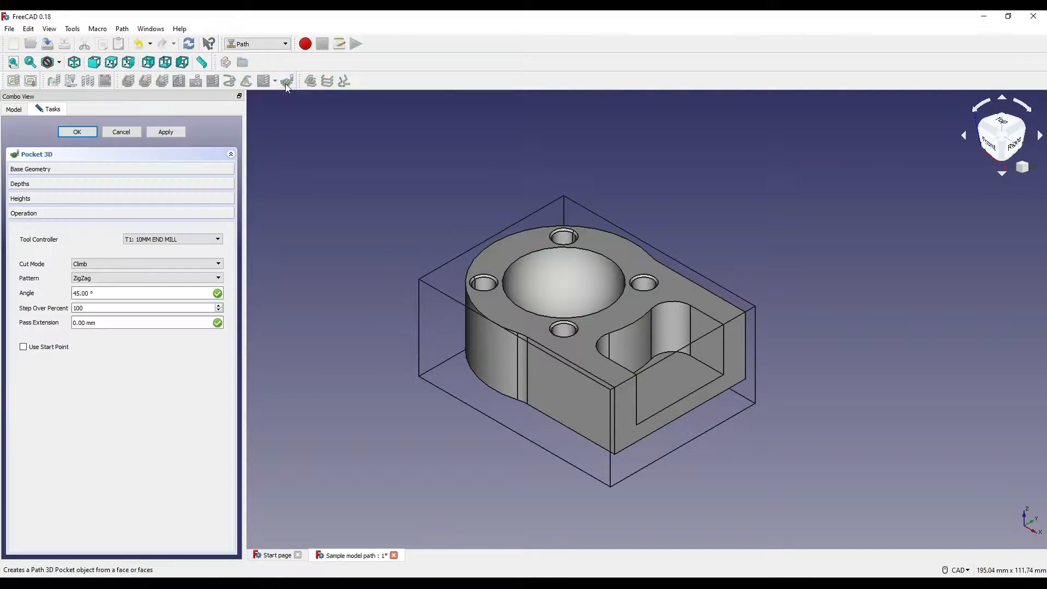
click(49, 170)
click(81, 189)
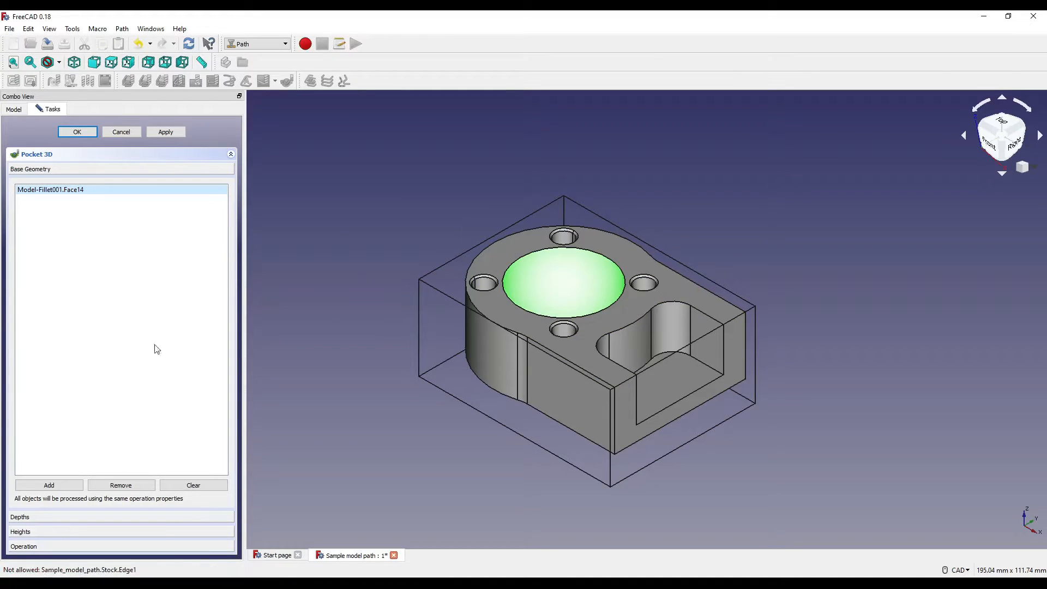
Set the 3D pocket's Step Down formula to 1 mm
click(28, 518)
click(199, 245)
text(1)
click(116, 276)
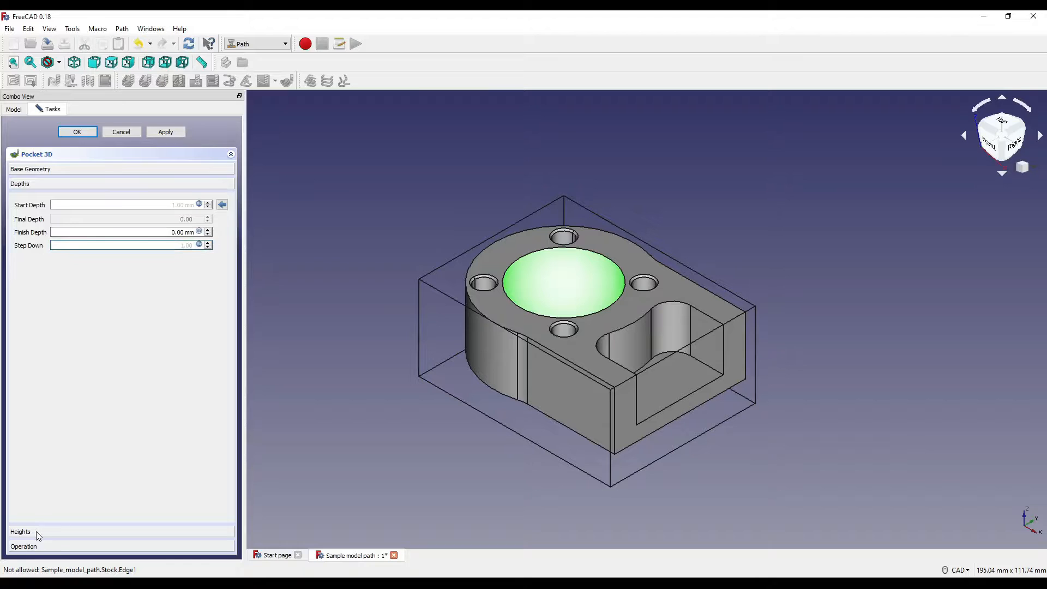
Set the 3D pocket's pattern to Spiral with a step over of 10 percent and a pass extension of 1 mm
click(30, 547)
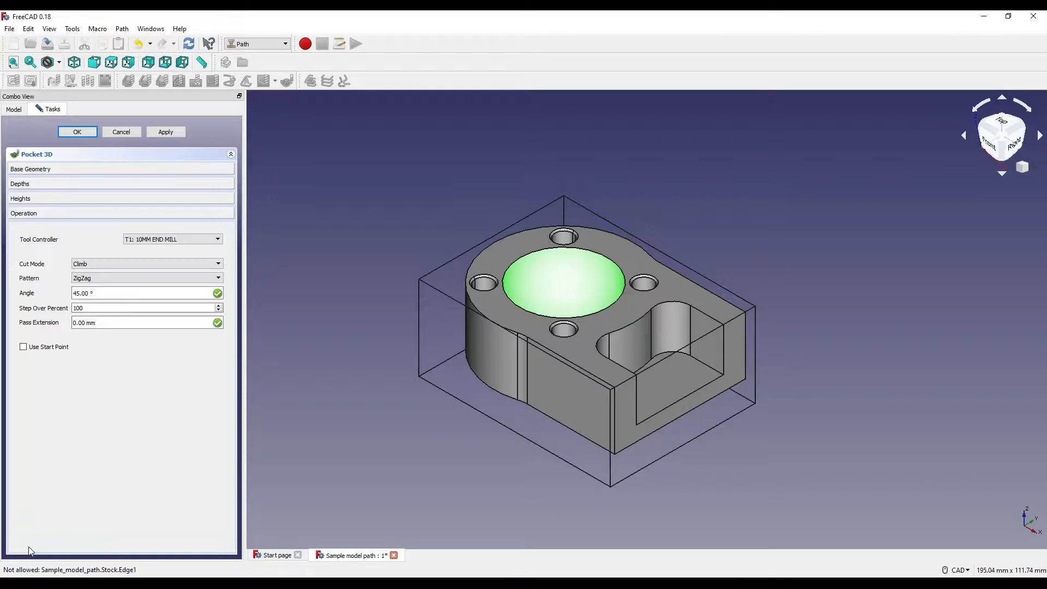
click(92, 279)
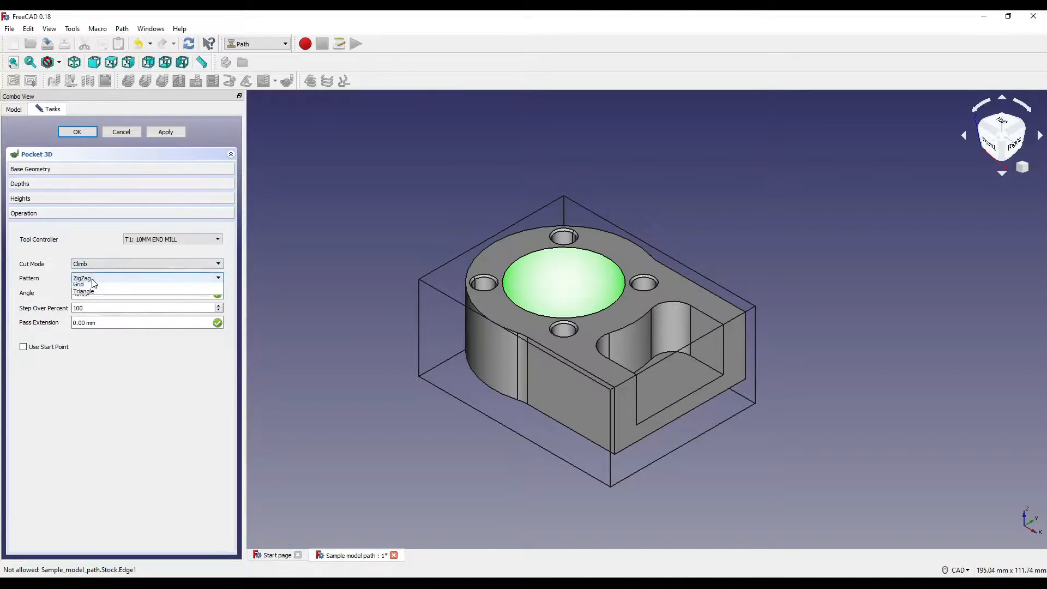
click(82, 302)
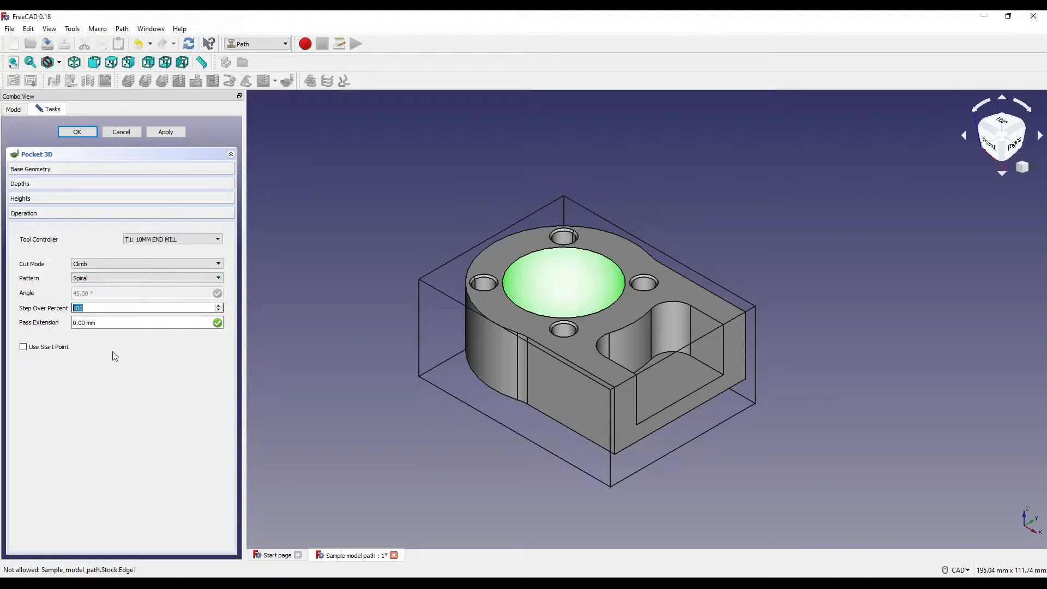
text(10)
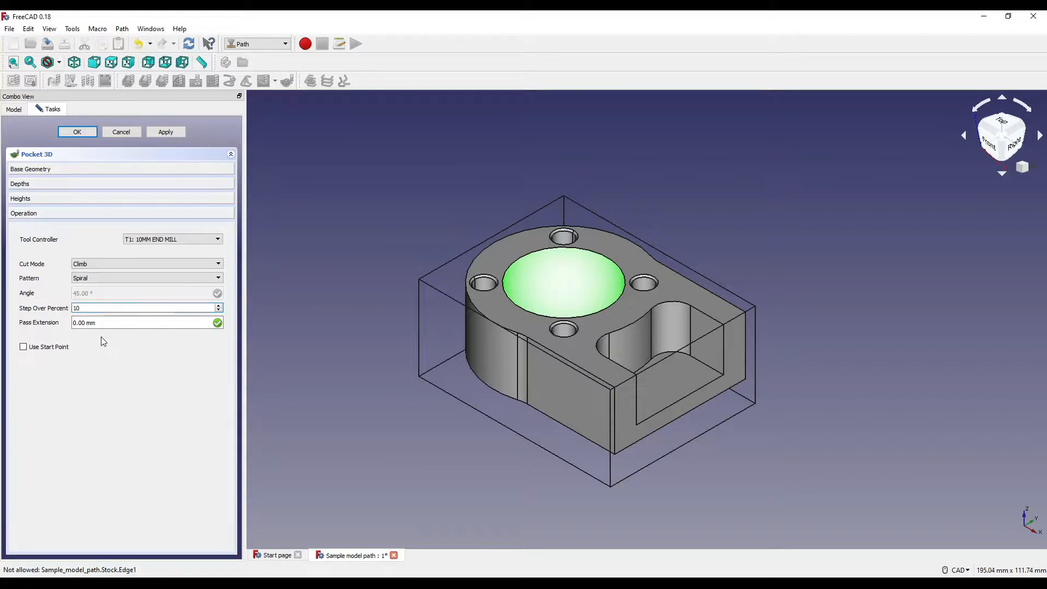
click(86, 322)
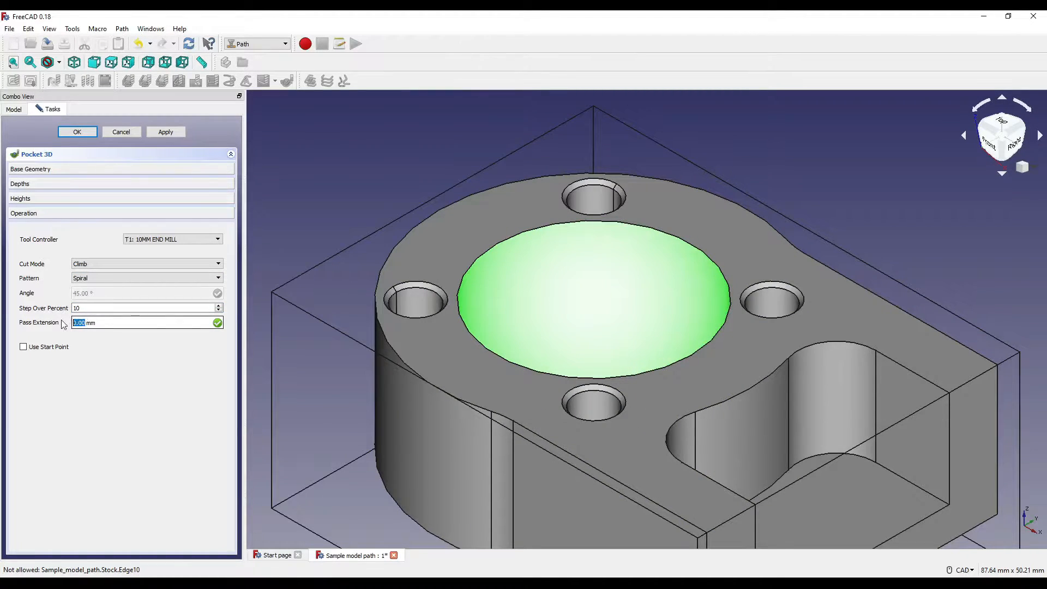
text(1)
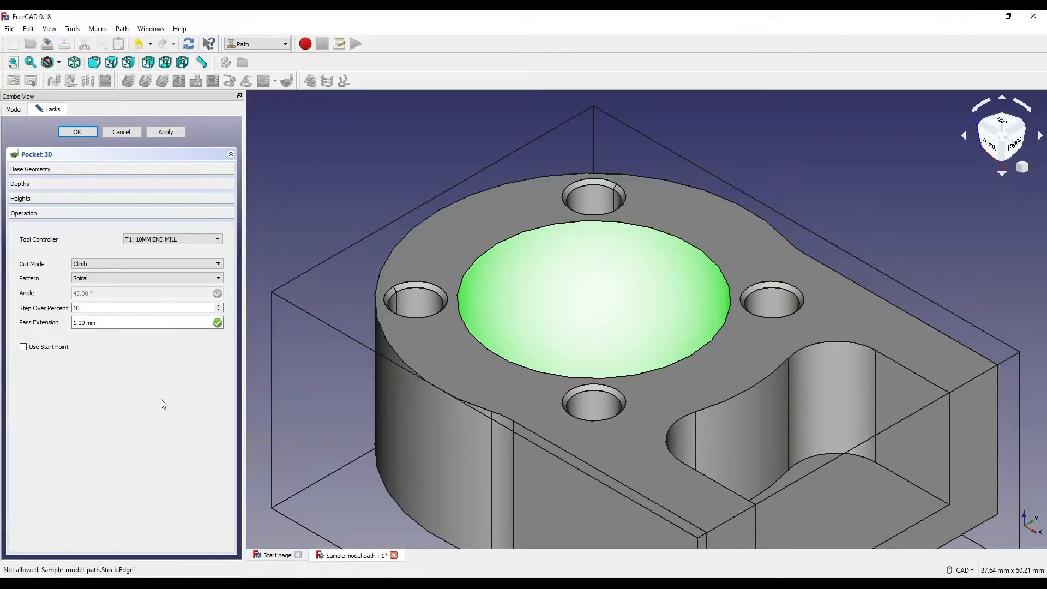
Generate the 3D pocket's toolpath, inspect it inside the bowl, and accept the operation
scroll(456, 164, down, 2)
middle_drag(456, 164, 487, 219)
middle_drag(634, 360, 669, 346)
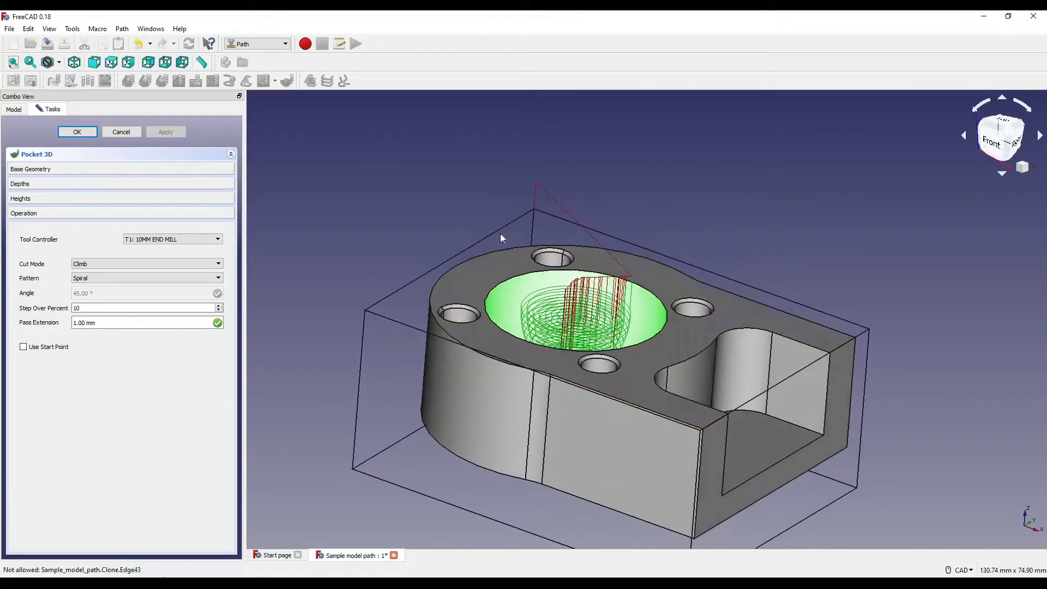
click(66, 136)
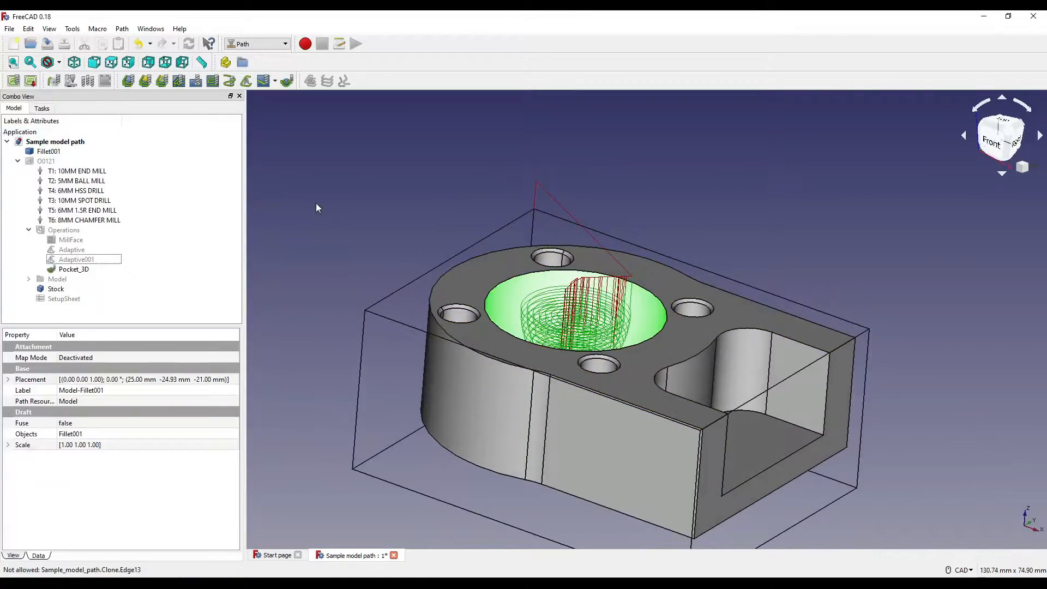
key(0)
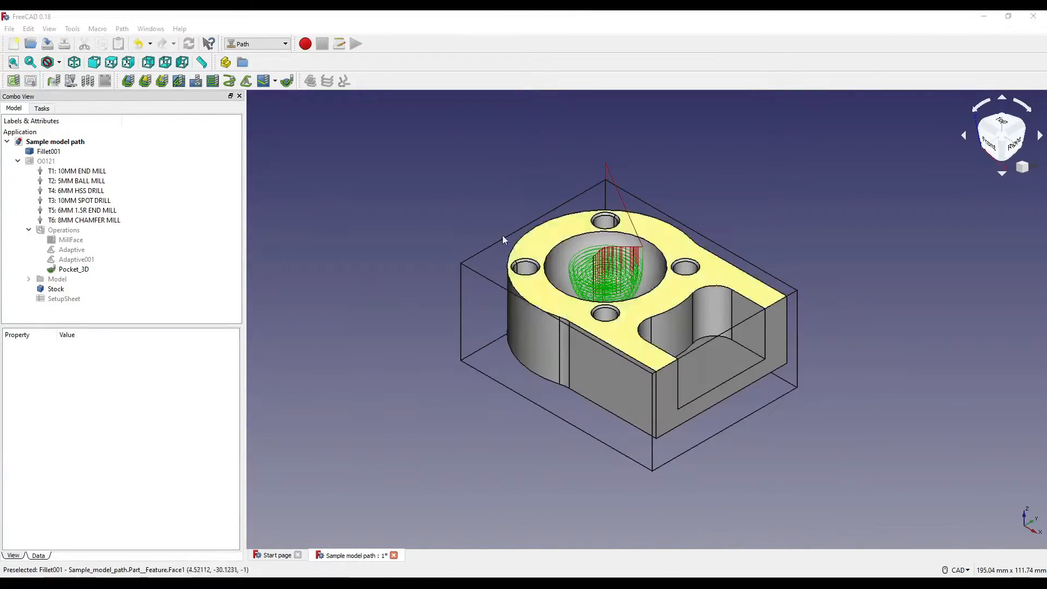
Duplicate the Pocket 3D operation
click(74, 269)
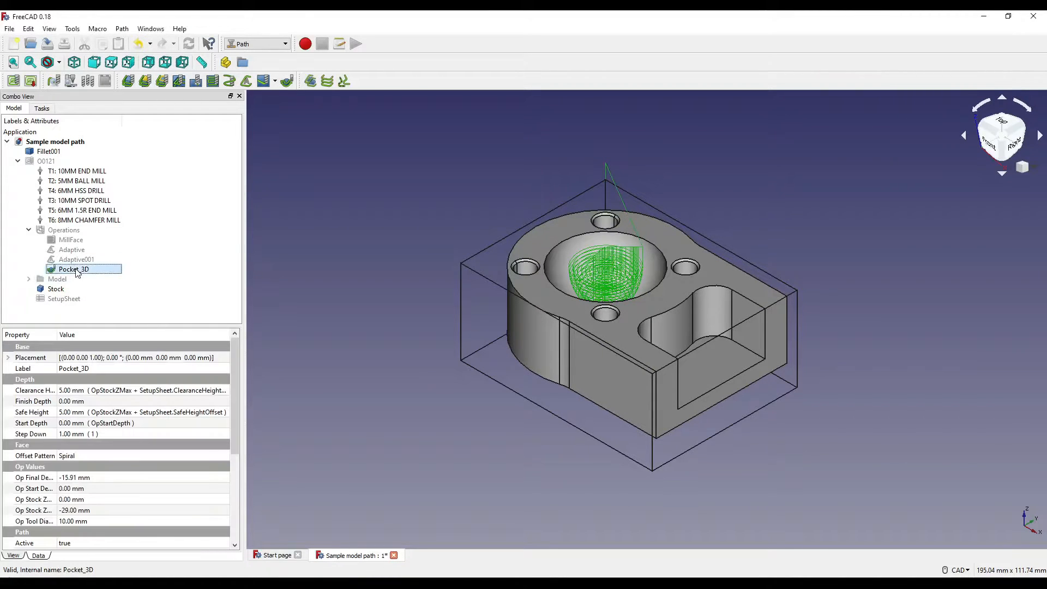
right_click(79, 269)
click(117, 440)
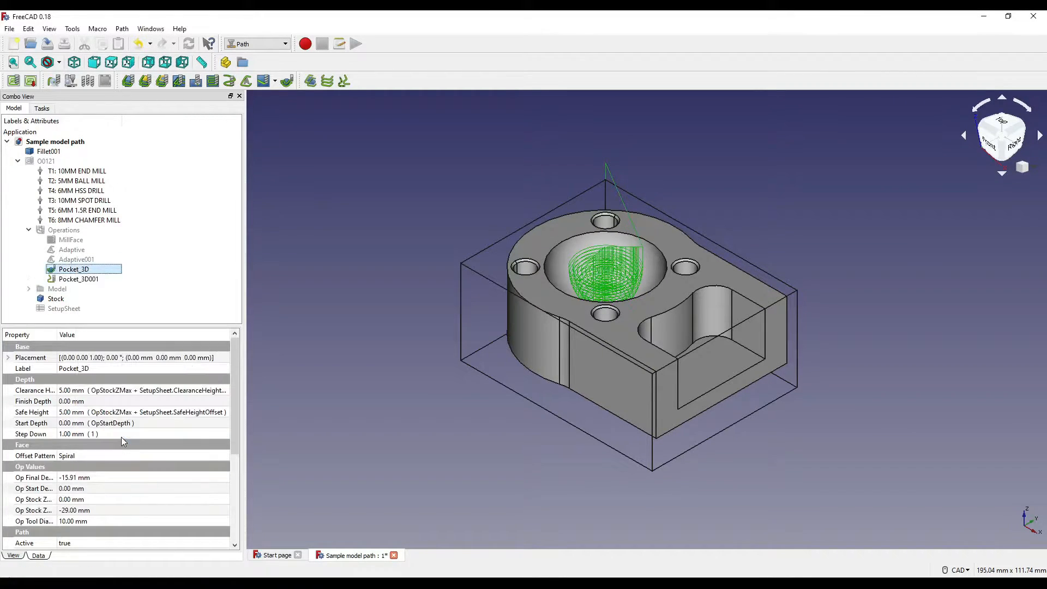
Give the copied 3D pocket a 0 mm pass extension, 100 percent step over, and the T2: 5MM BALL MILL tool
double_click(81, 280)
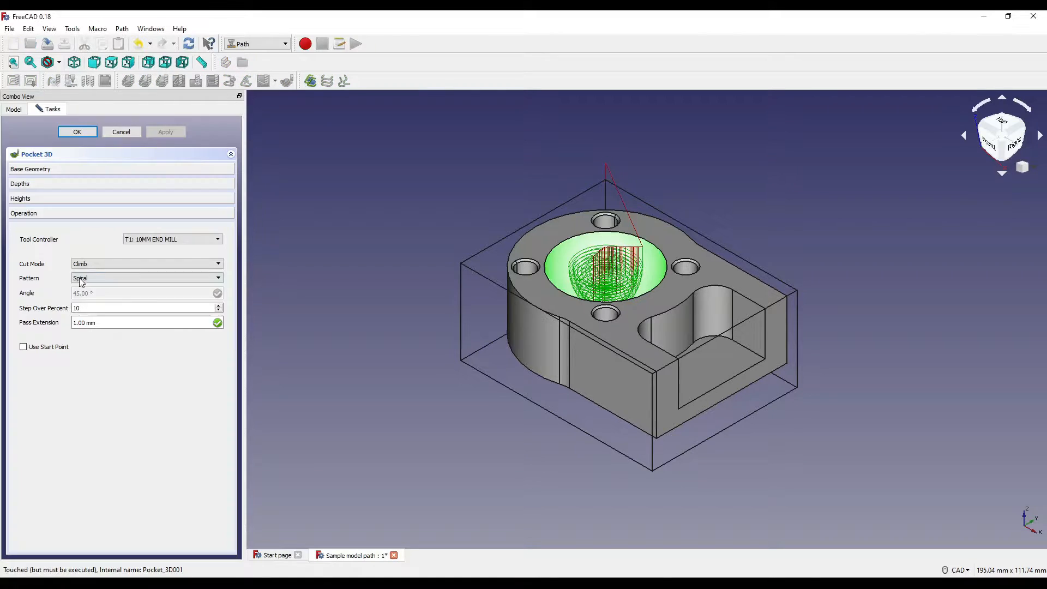
double_click(79, 322)
click(90, 309)
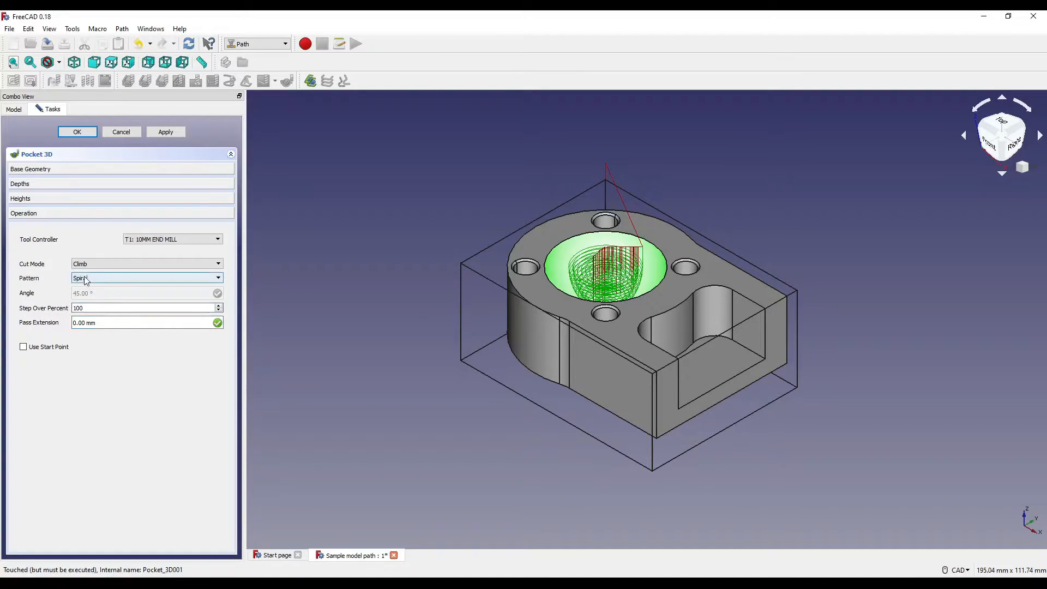
click(155, 240)
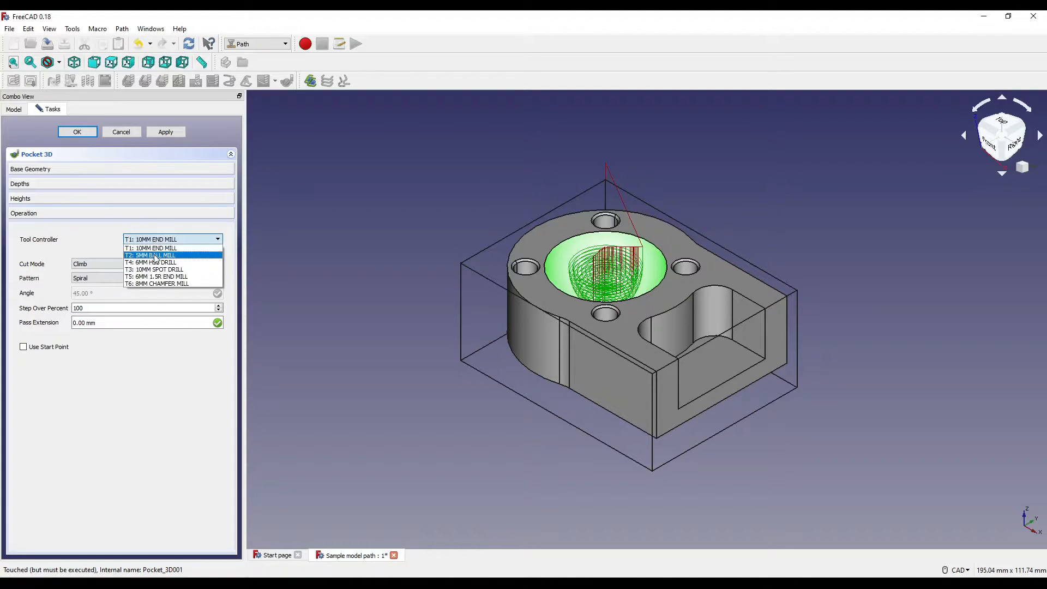
click(156, 256)
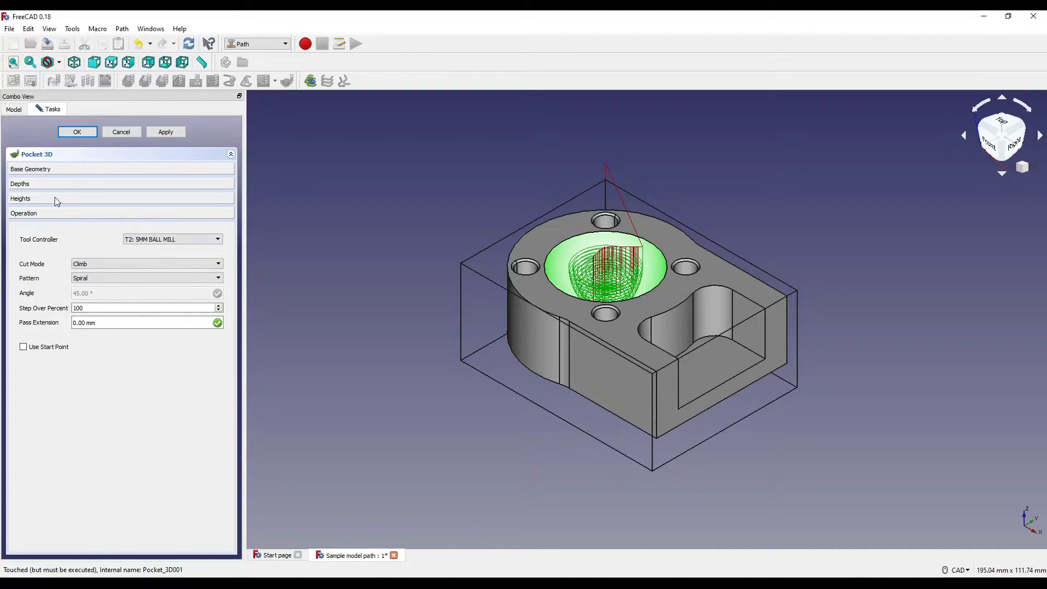
Set the copied 3D pocket's Step Down formula to 0.2 mm
click(40, 185)
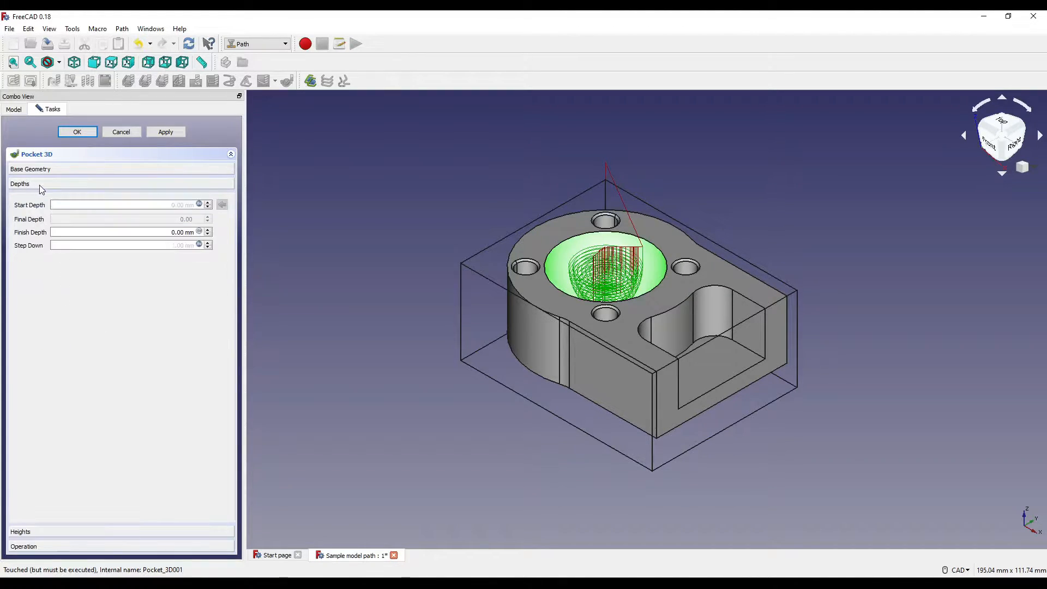
click(202, 249)
text(0.2)
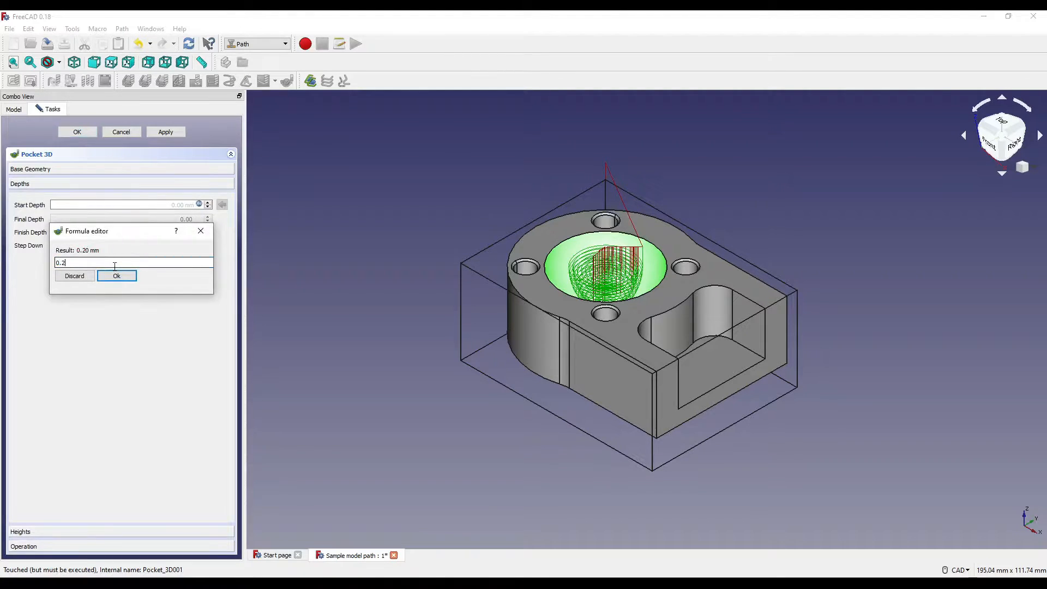
click(118, 277)
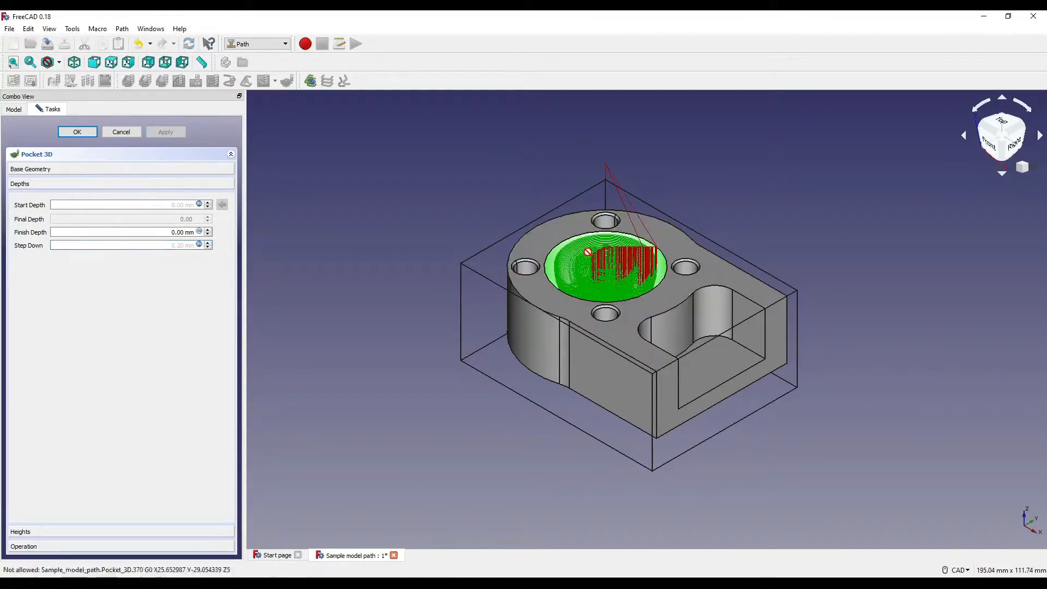
Inspect the copied pocket's regenerated toolpath inside the bowl and accept the operation
scroll(600, 254, up, 8)
middle_drag(608, 198, 697, 279)
scroll(697, 280, down, 5)
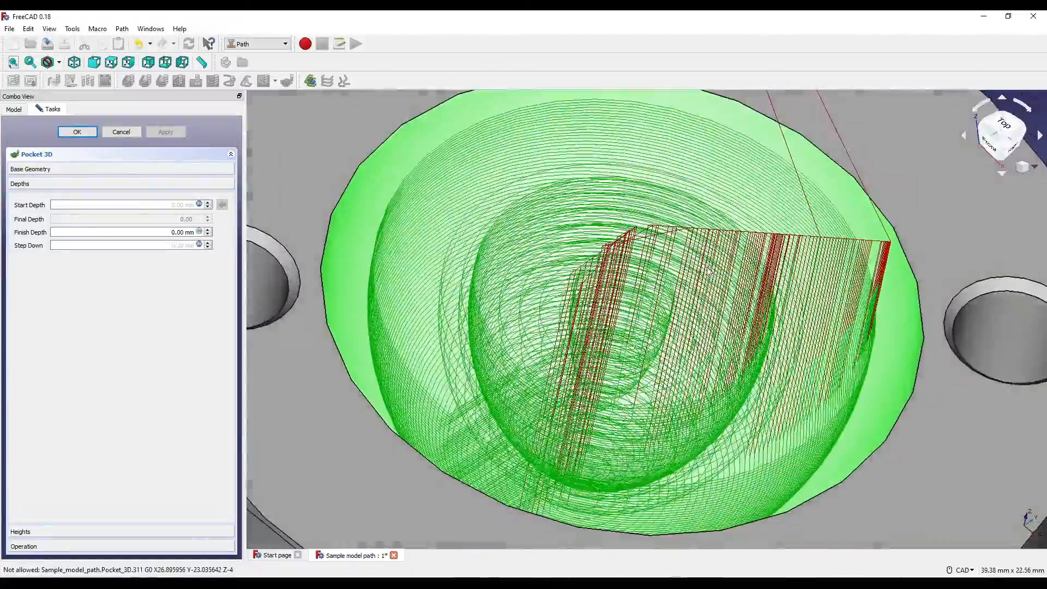
scroll(520, 284, down, 4)
click(77, 132)
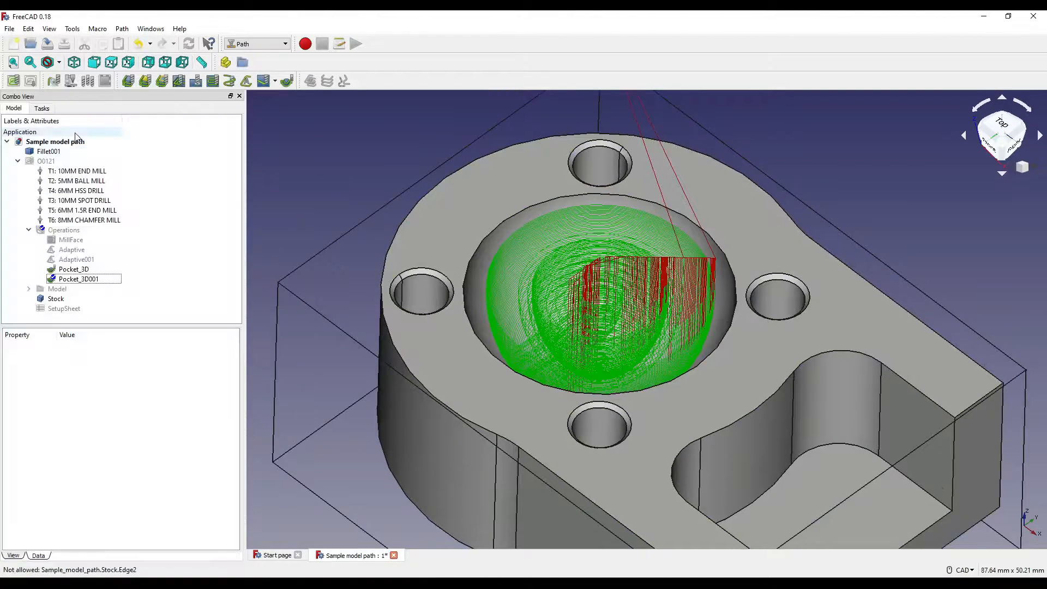
Simulate all five job operations on the stock at full speed
scroll(463, 269, down, 3)
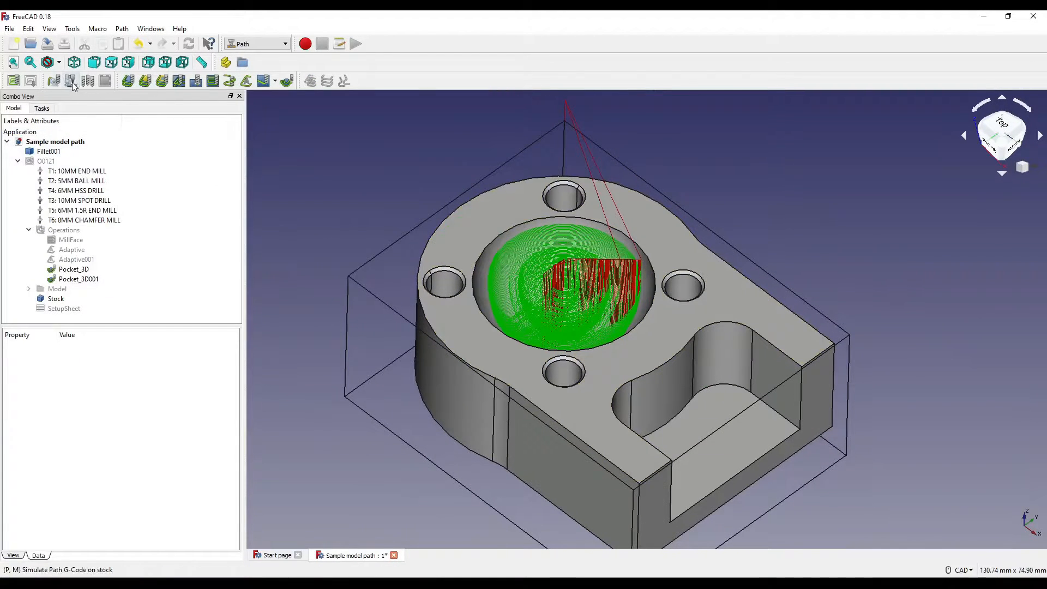
click(72, 82)
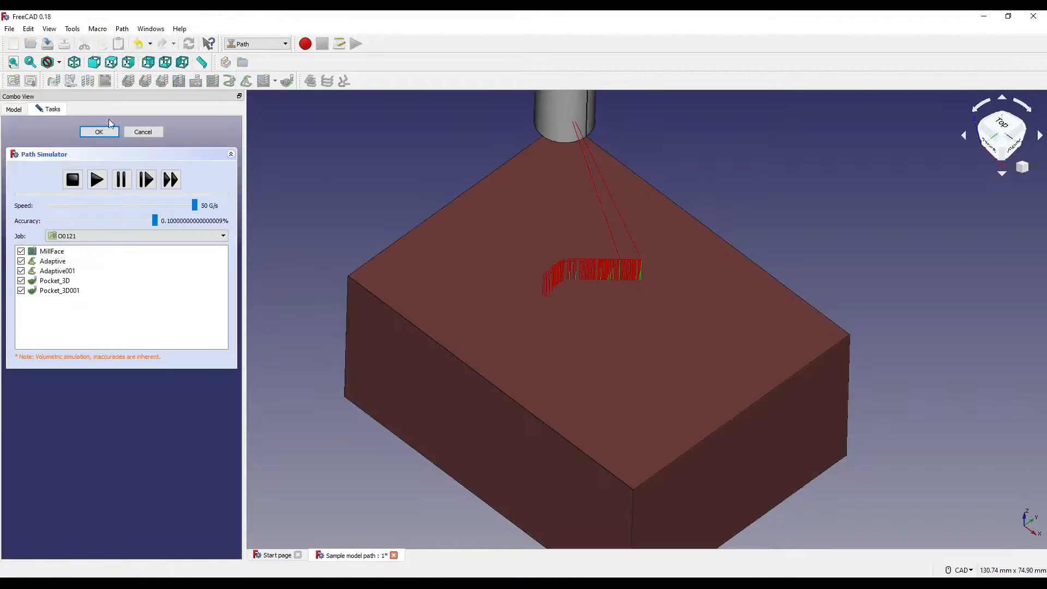
click(173, 183)
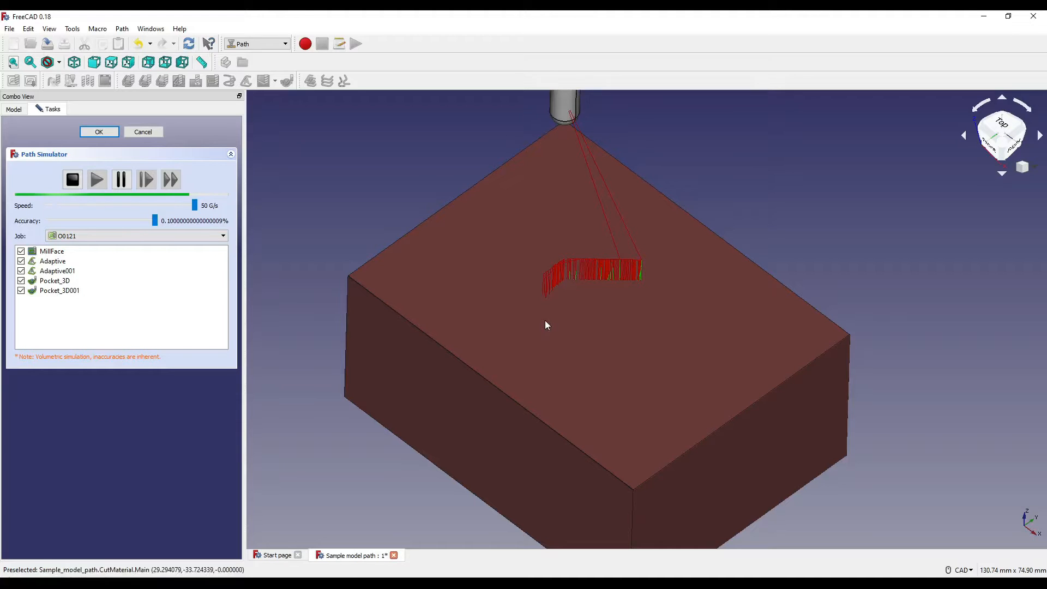
middle_drag(612, 327, 617, 333)
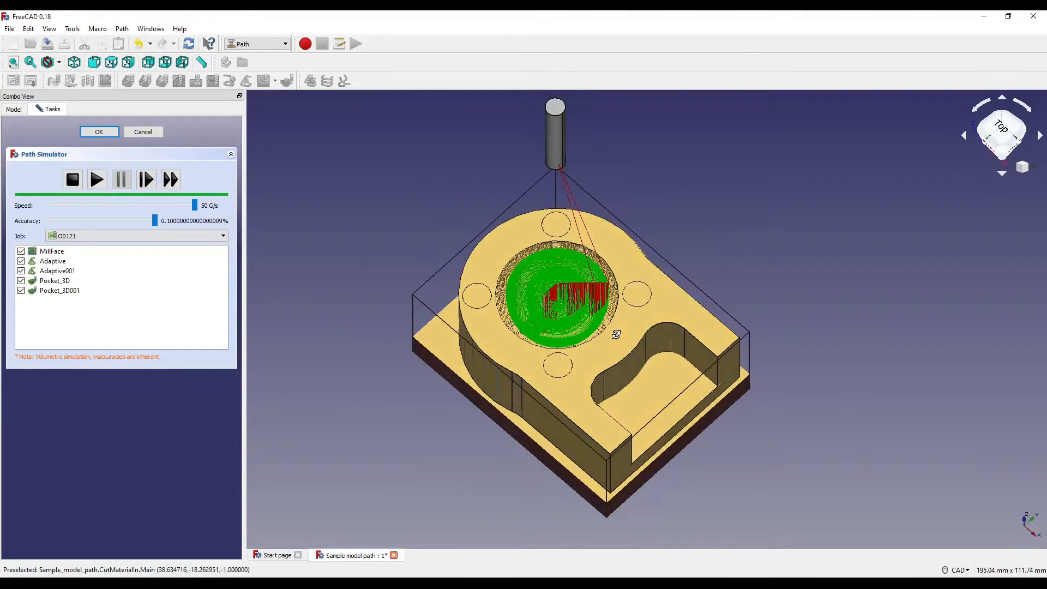
Hide the toolpaths of both 3D pocket operations, keeping the simulation result on screen
click(15, 110)
click(78, 280)
click(74, 270)
middle_drag(602, 350, 575, 320)
click(57, 112)
Examine the simulated bowl surface up close and close the simulator without keeping its result
scroll(557, 313, up, 6)
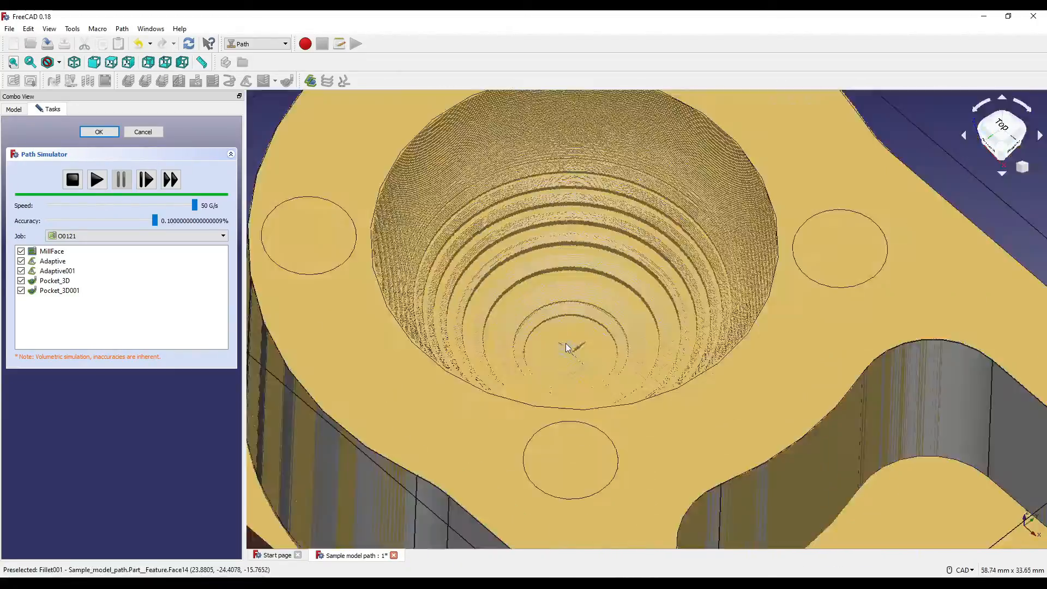
middle_drag(565, 342, 684, 387)
middle_drag(618, 203, 610, 258)
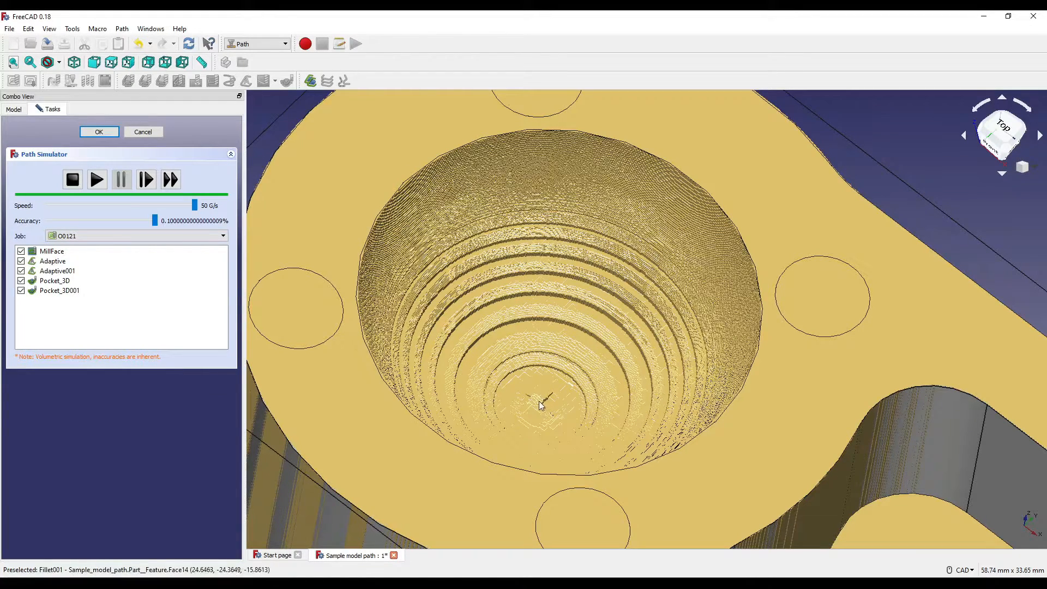
scroll(548, 406, down, 5)
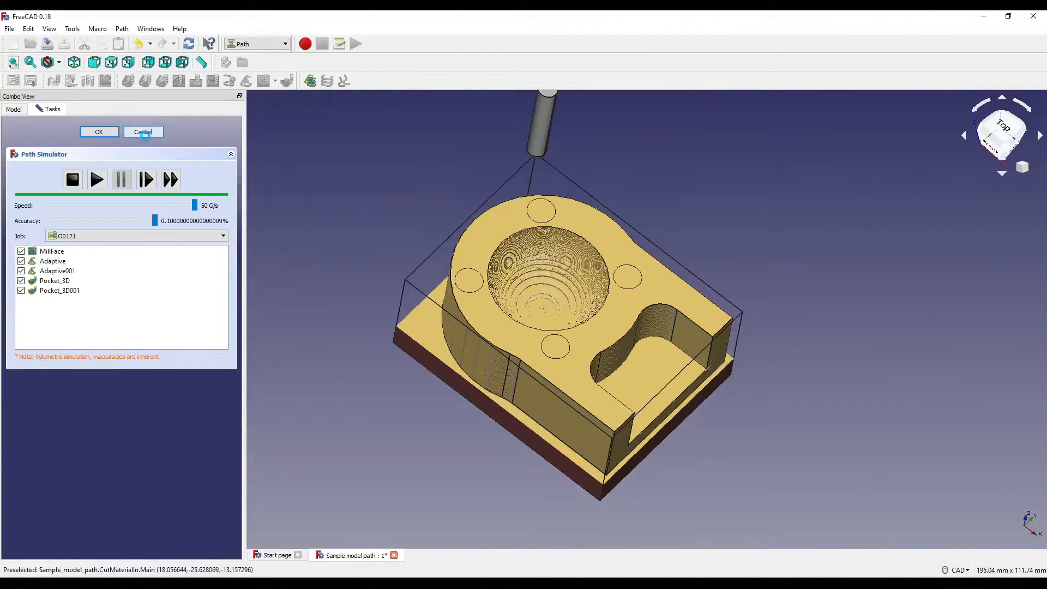
click(146, 135)
Create a Drilling operation on the four holes around the bowl and check their faces in its base geometry
middle_drag(755, 396, 771, 334)
click(1002, 136)
click(817, 244)
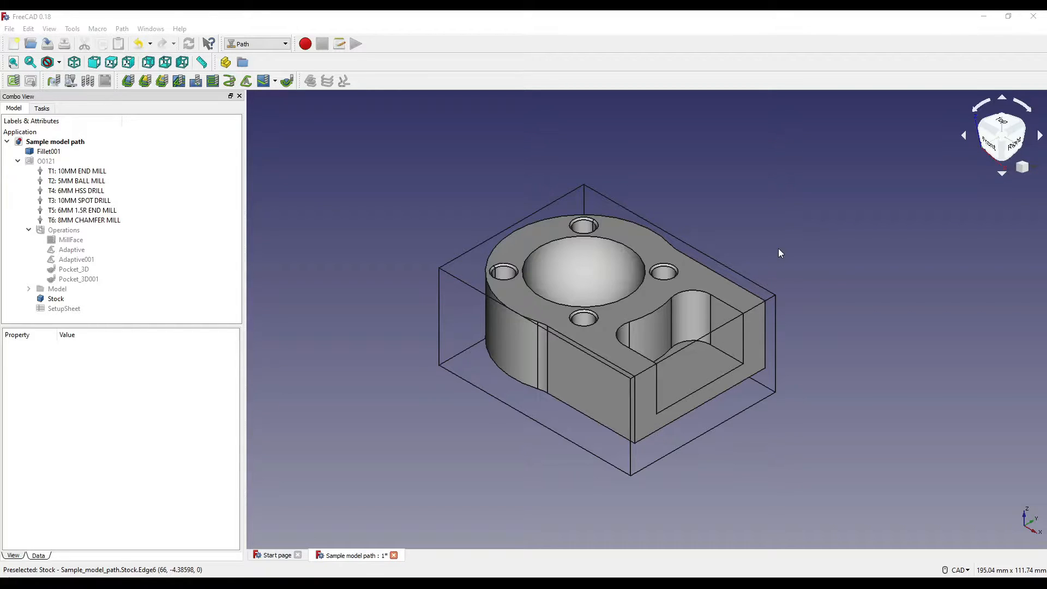
click(664, 272)
ctrl+click(583, 226)
ctrl+click(503, 272)
ctrl+click(583, 319)
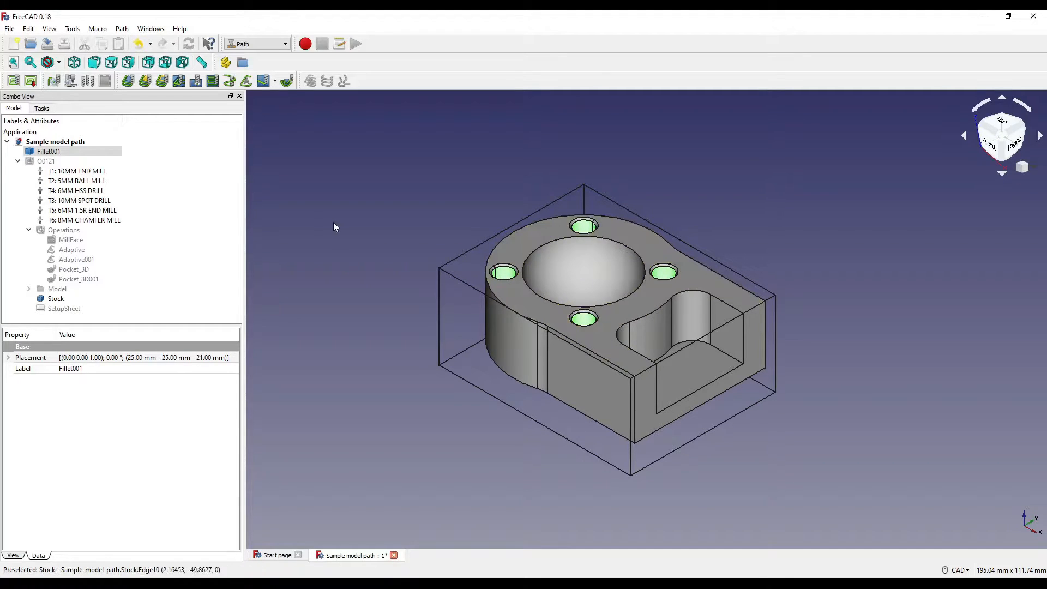
click(195, 83)
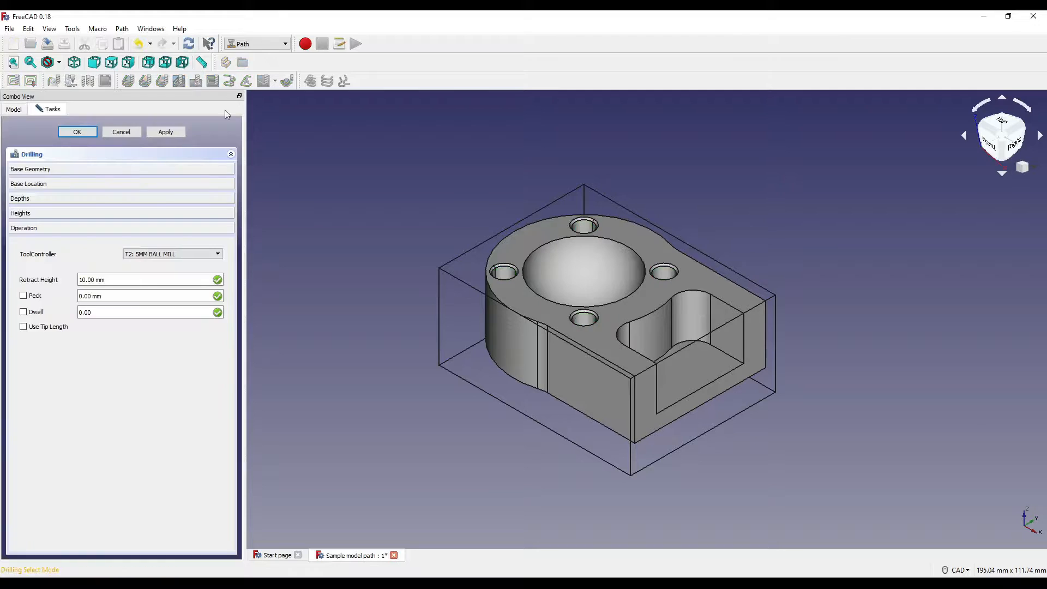
click(33, 171)
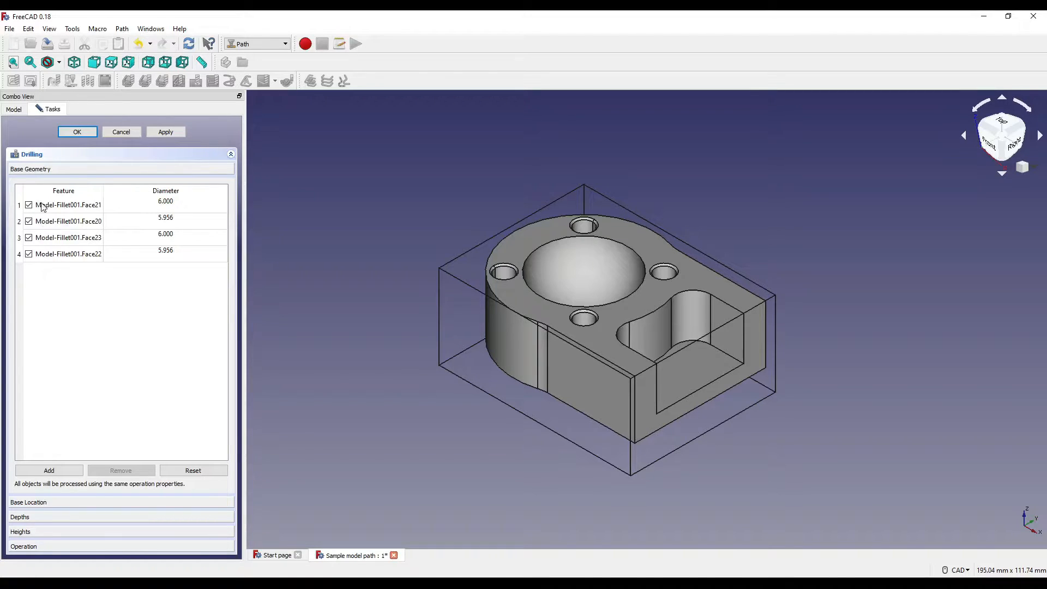
Exclude individual holes from the drilling operation's base geometry and re-enable them, leaving all four hole faces included
click(29, 225)
click(30, 238)
click(30, 238)
click(29, 254)
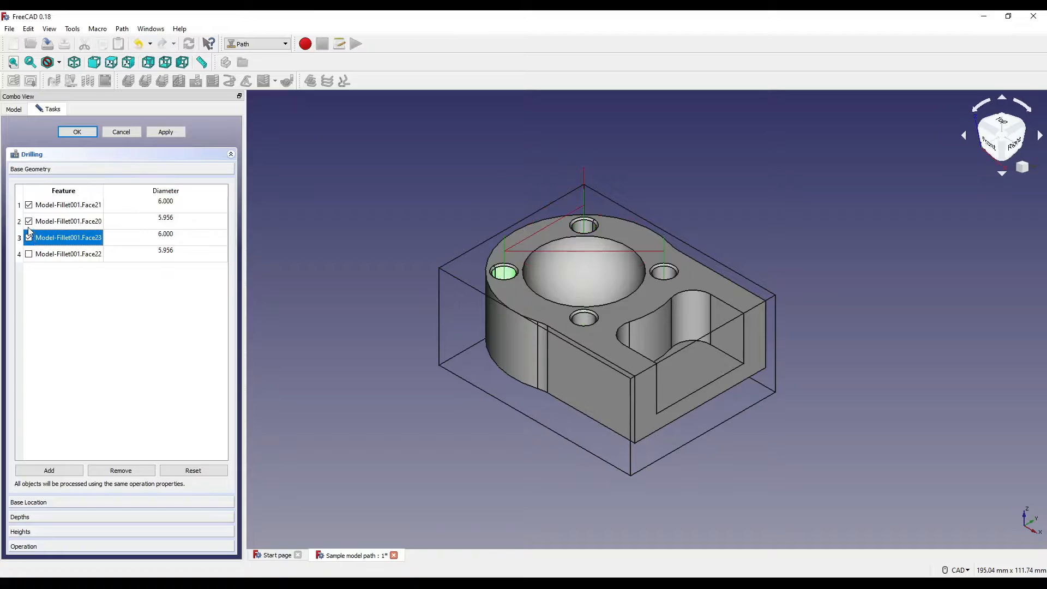
click(35, 258)
click(29, 255)
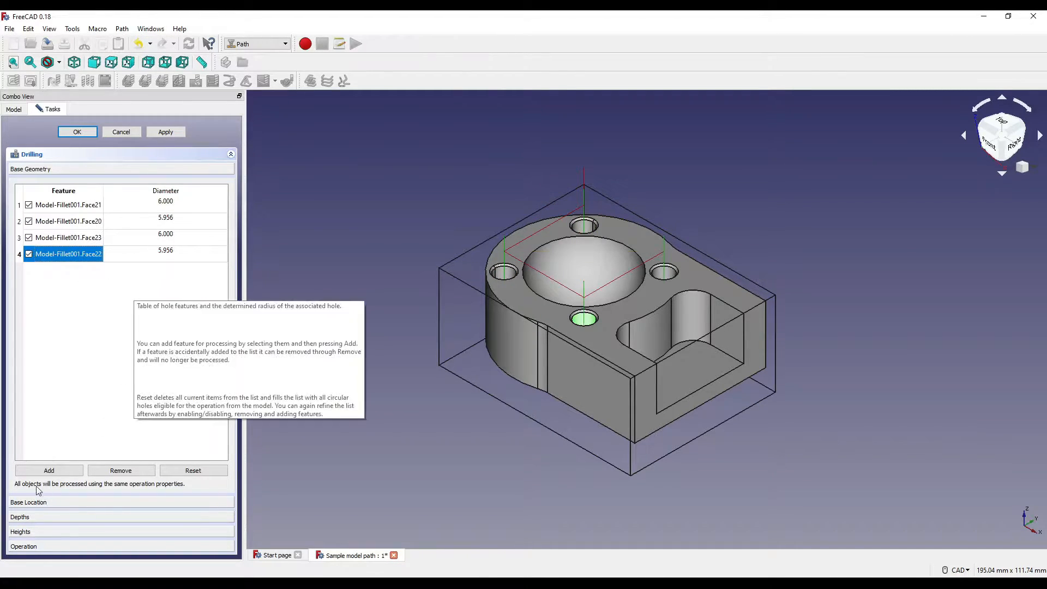
Set the drilling operation's final depth to -4.5 mm
click(29, 505)
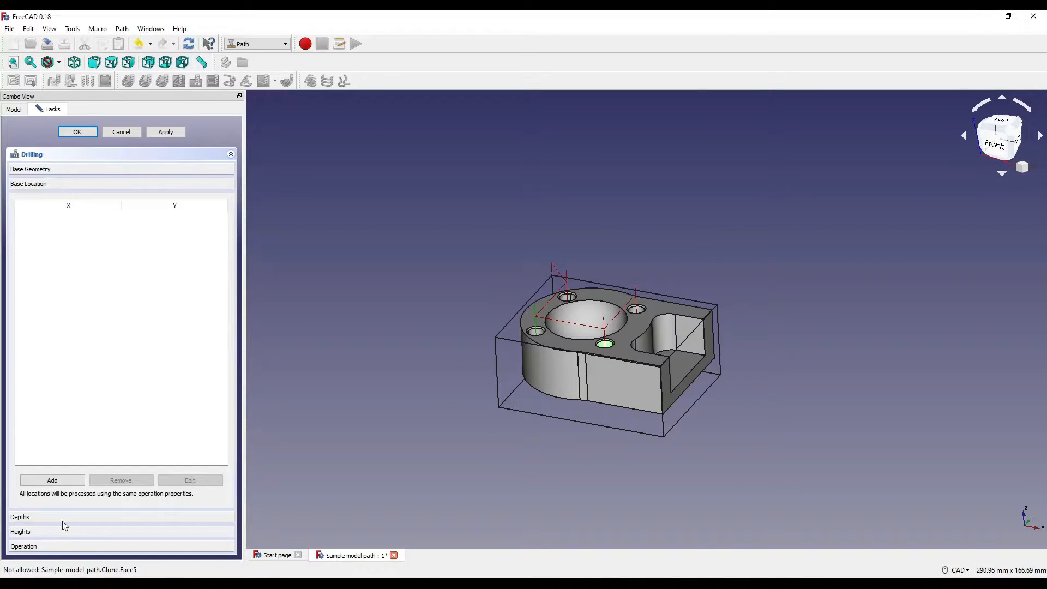
click(59, 516)
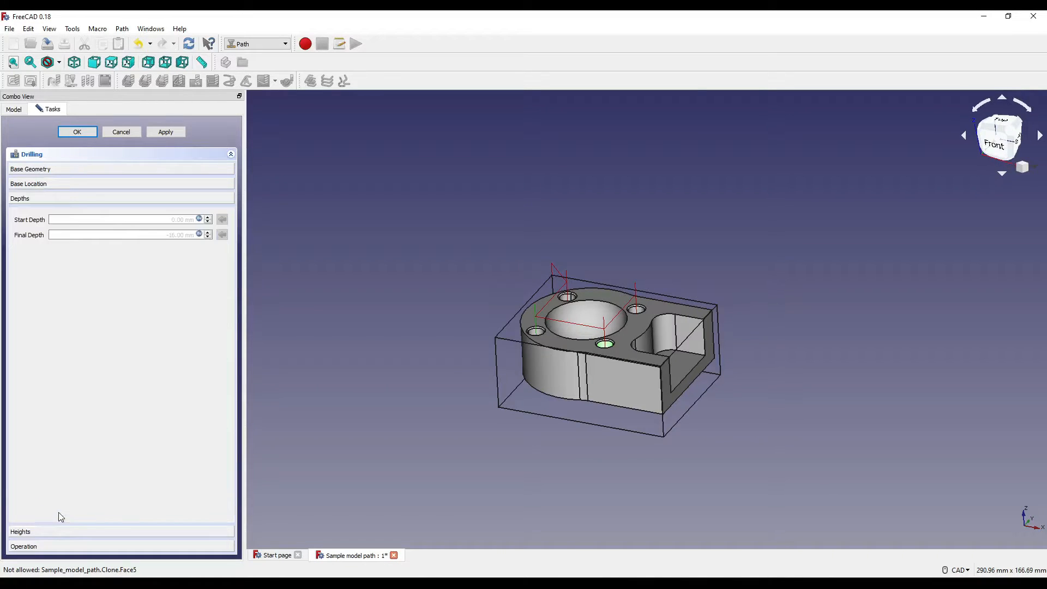
click(200, 236)
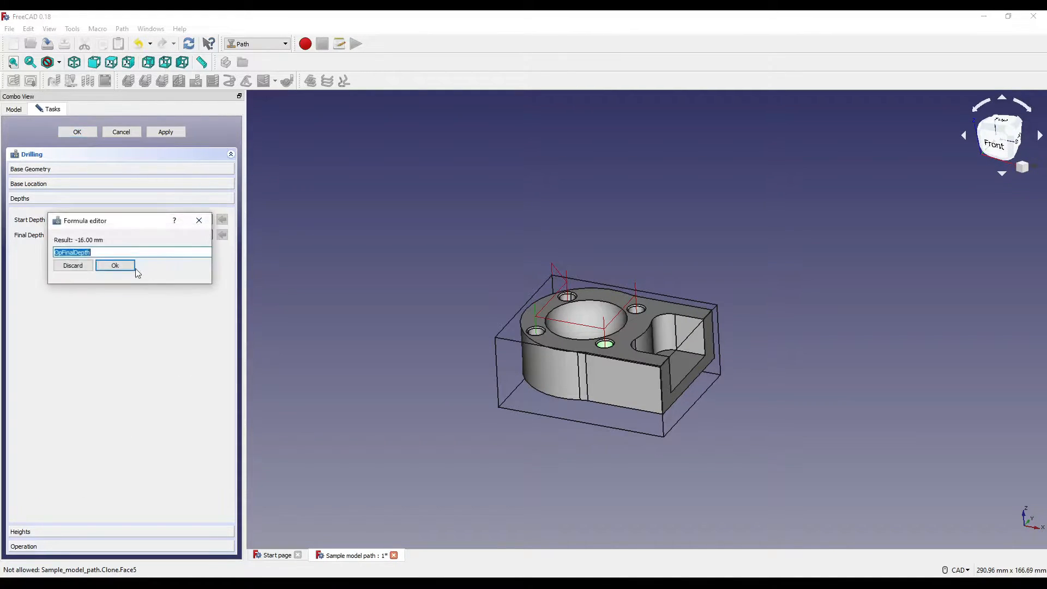
text(-3.5)
key(BackSpace)
text(4.5)
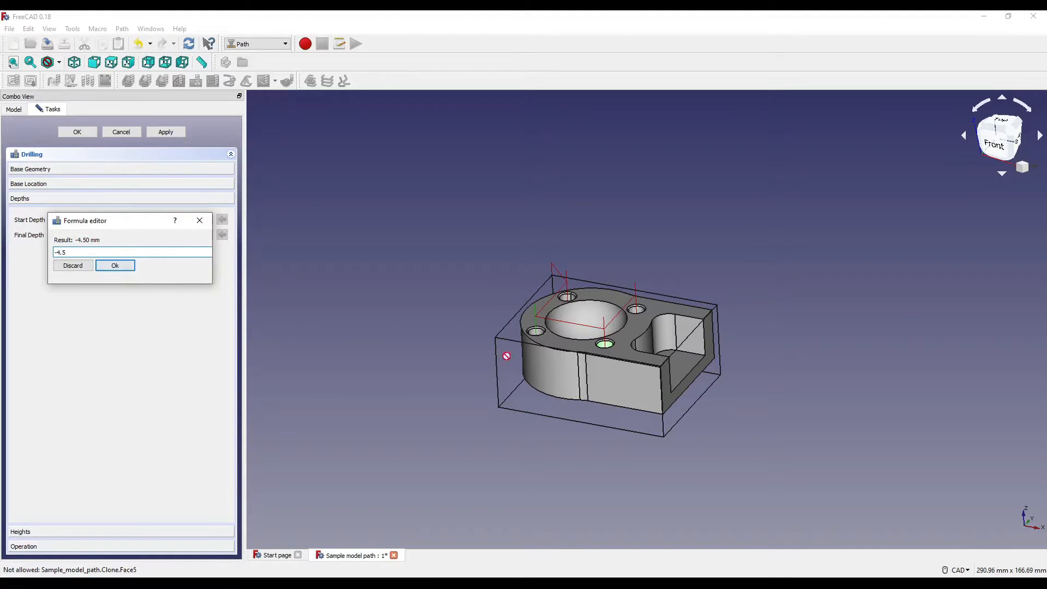
scroll(507, 381, up, 5)
middle_drag(506, 382, 590, 308)
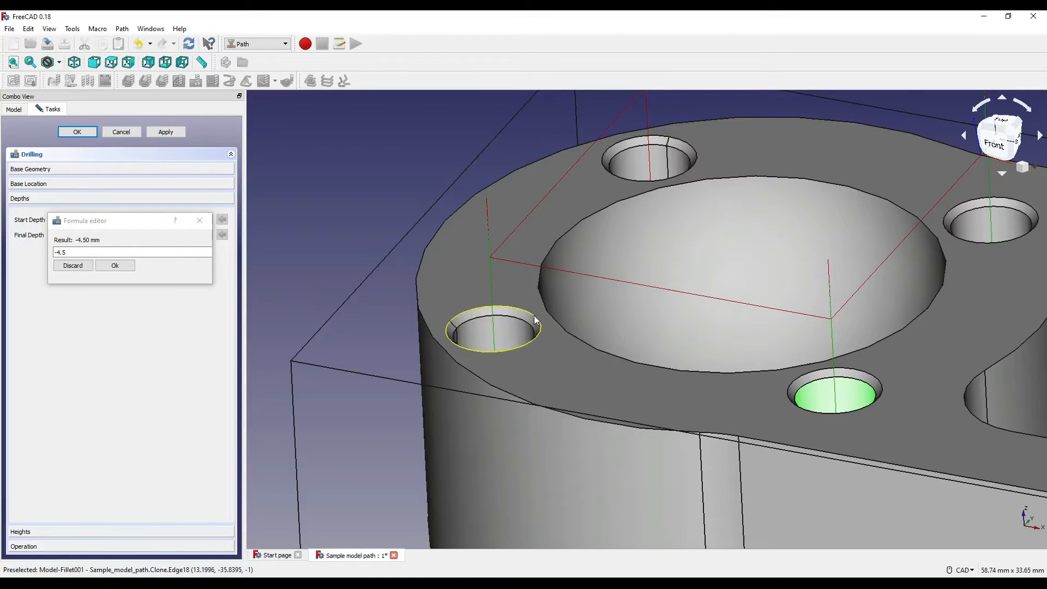
scroll(531, 313, down, 8)
mouse_move(692, 374)
middle_down()
mouse_move(744, 301)
mouse_move(720, 297)
mouse_move(697, 365)
middle_up()
scroll(791, 321, up, 5)
scroll(717, 313, down, 4)
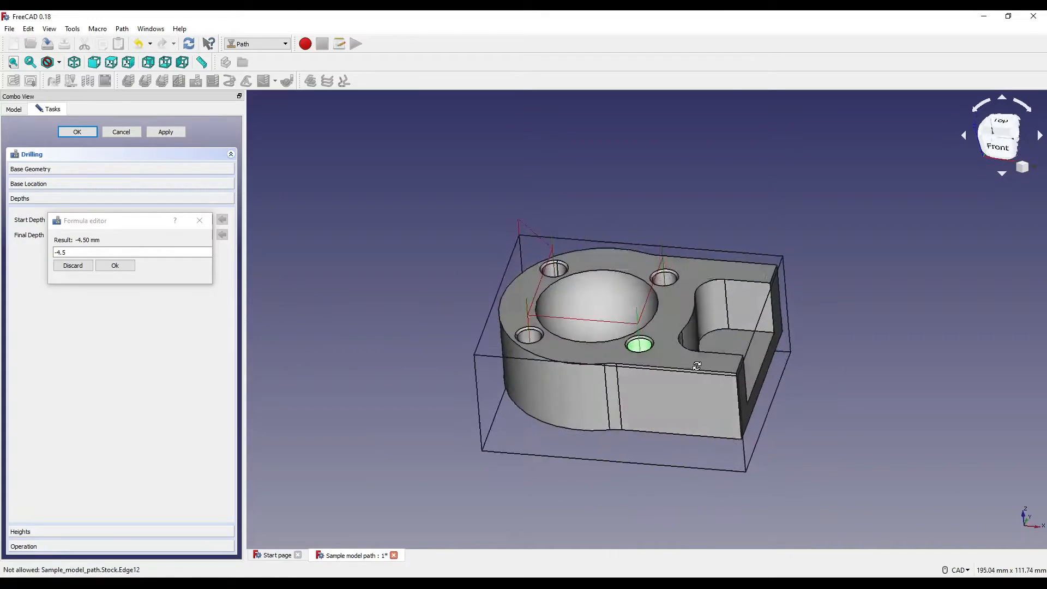
click(115, 266)
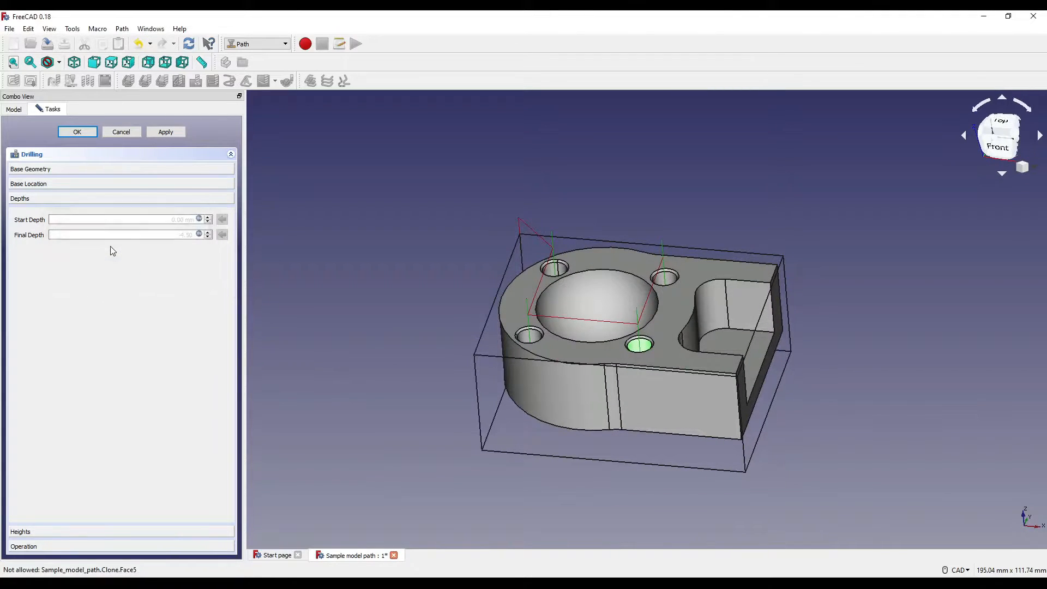
Check the drilling heights, keep T3: 10MM SPOT DRILL as the tool controller, and apply and accept the operation
click(42, 533)
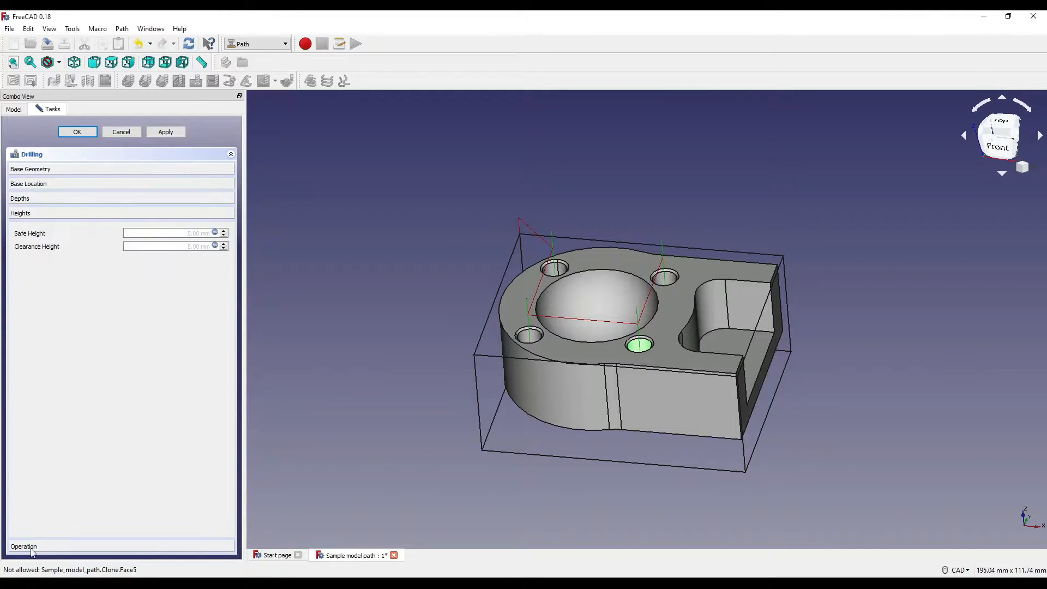
click(33, 547)
click(175, 256)
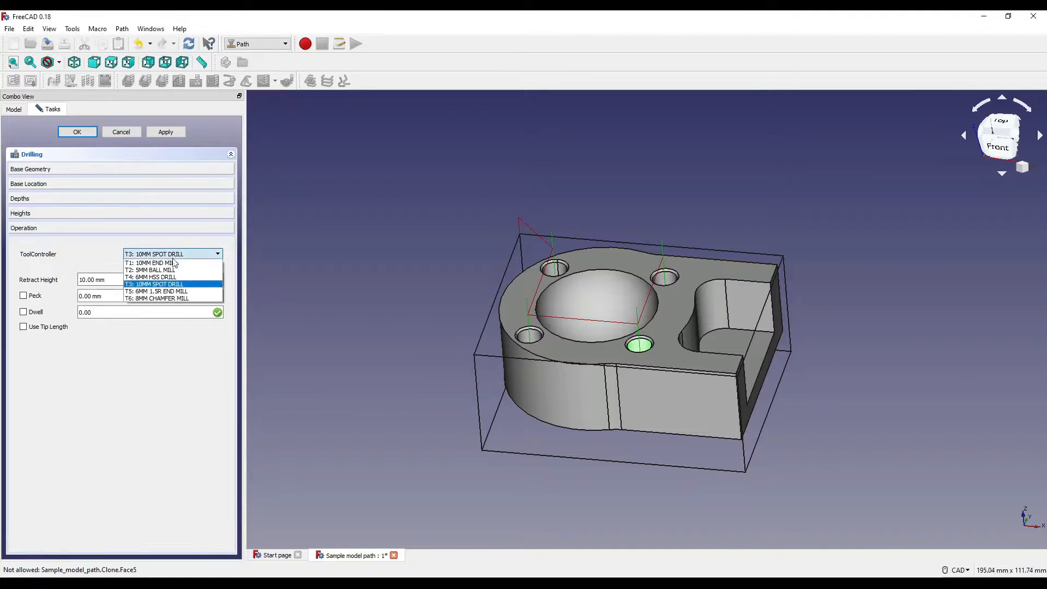
click(175, 260)
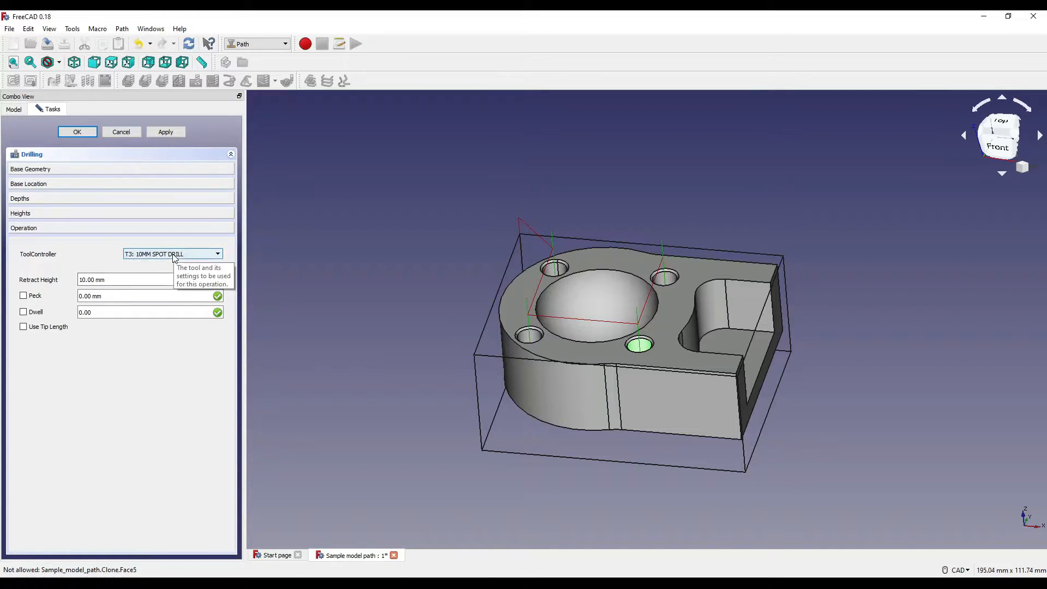
click(173, 132)
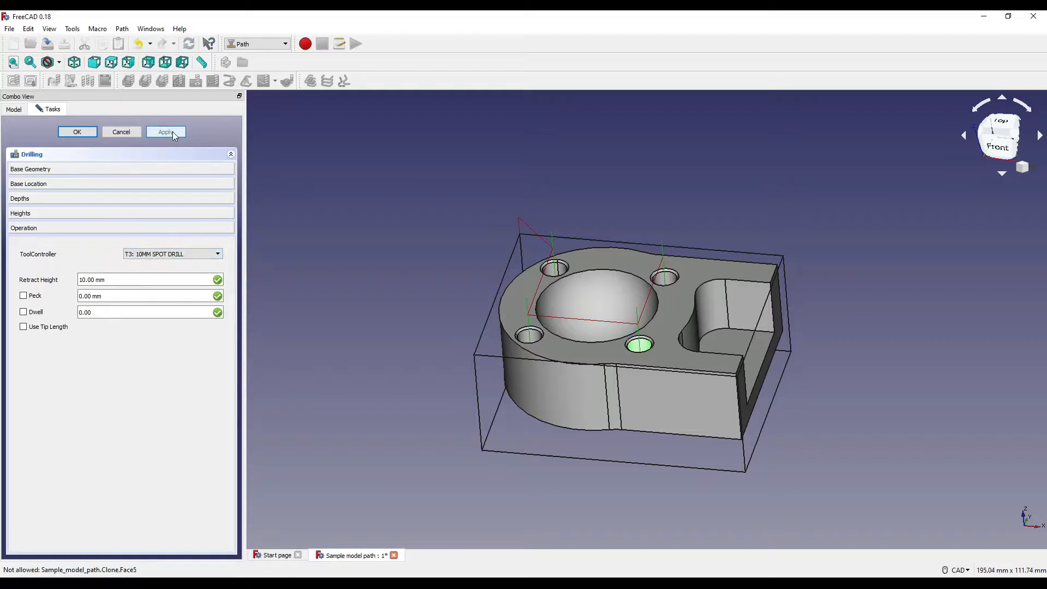
click(80, 135)
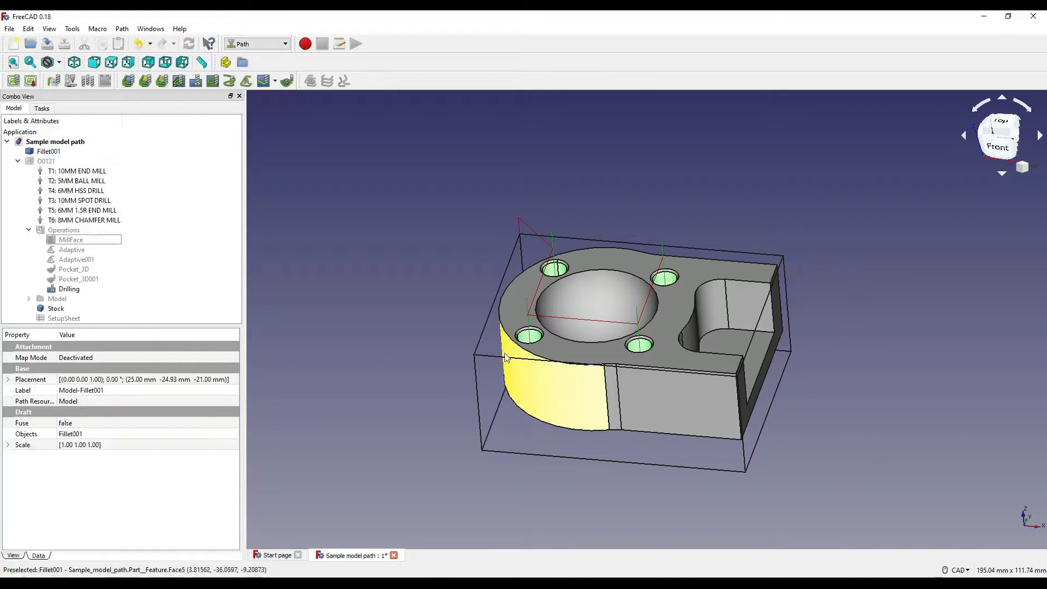
Hide the Fillet001 model to inspect the spot-drilling toolpath in the stock outline, and show the model again
click(655, 447)
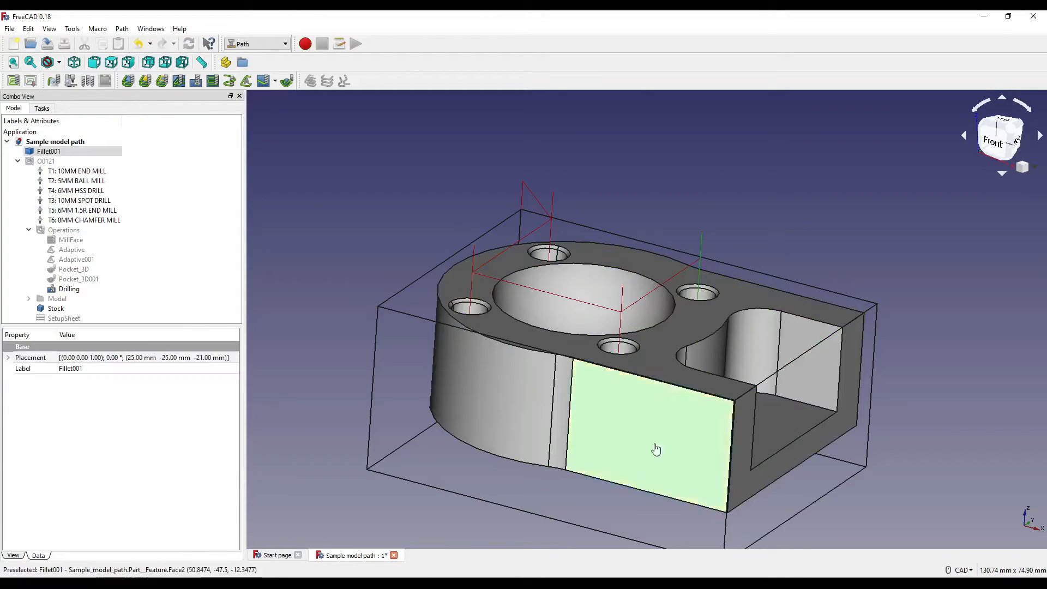
key(space)
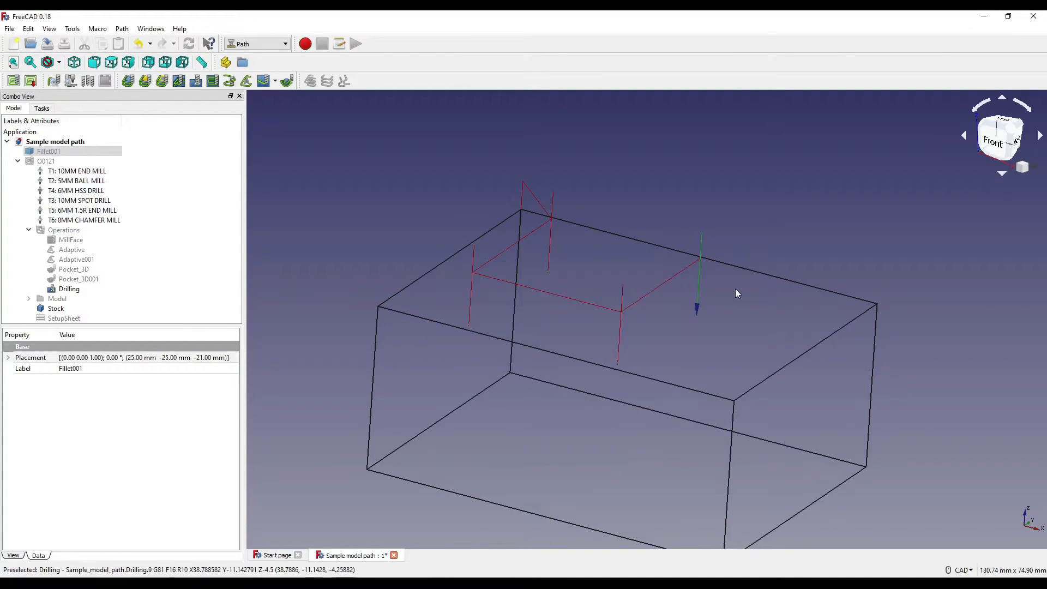
click(69, 155)
key(space)
click(774, 236)
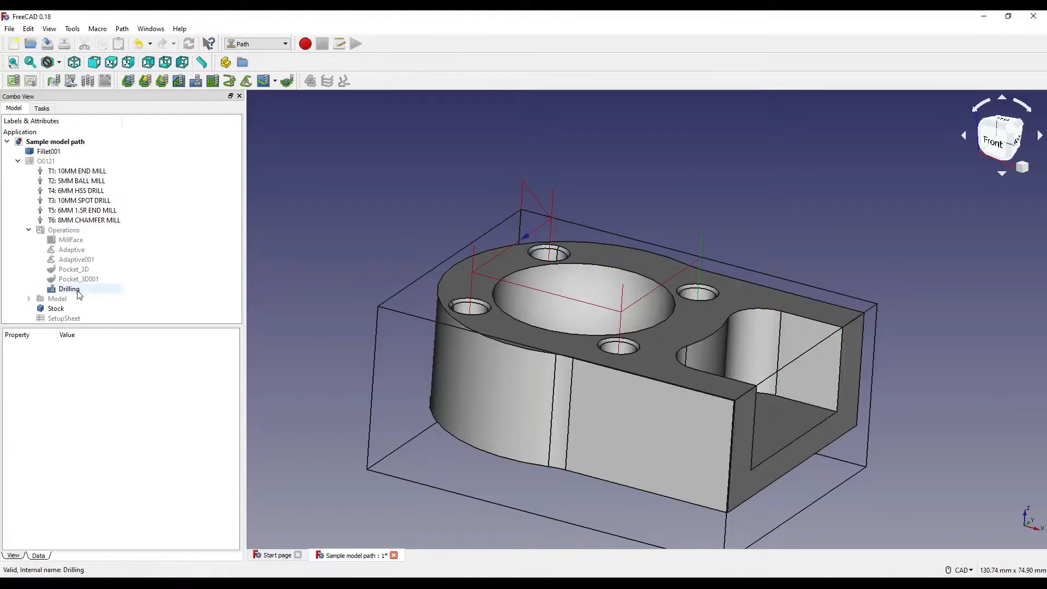
Duplicate the spot-drilling operation in the job's operations
click(70, 289)
right_click(77, 294)
click(125, 461)
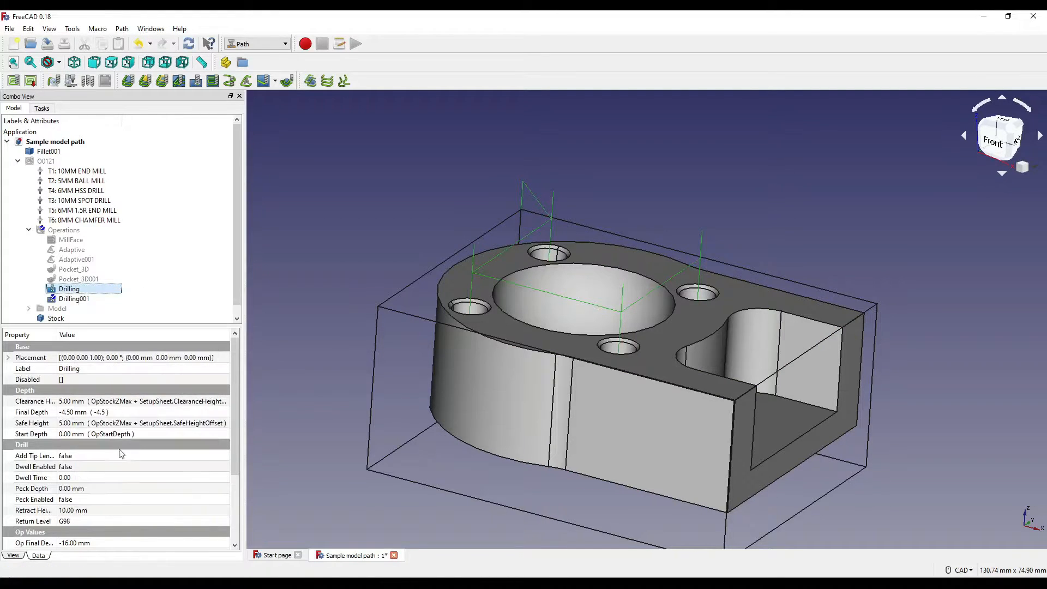
Edit the duplicated drilling operation to use T4: 6MM HSS DRILL, with a 2 mm peck and Use Tip Length enabled
double_click(82, 289)
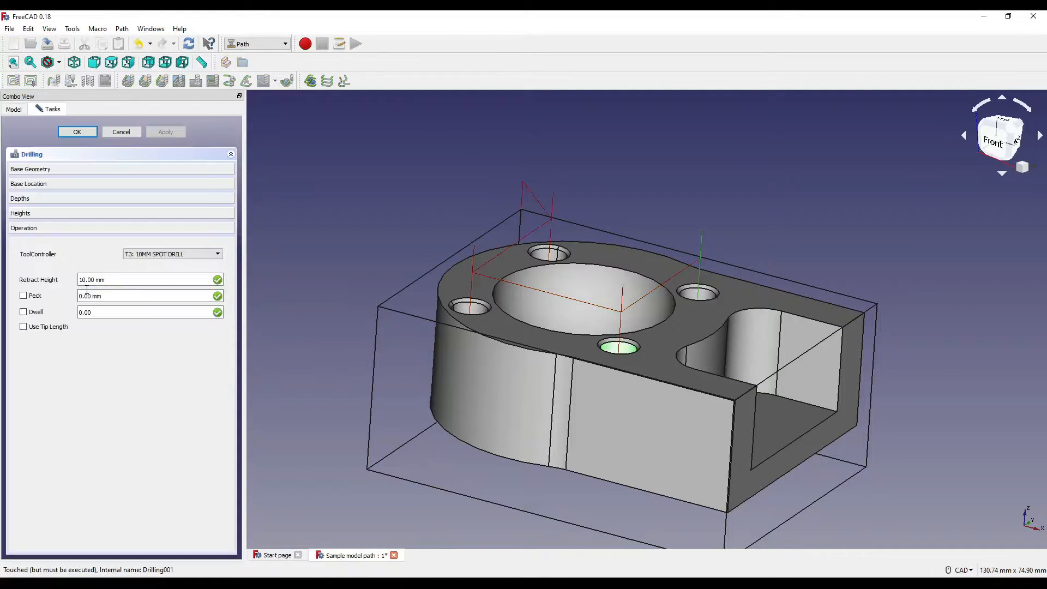
click(147, 255)
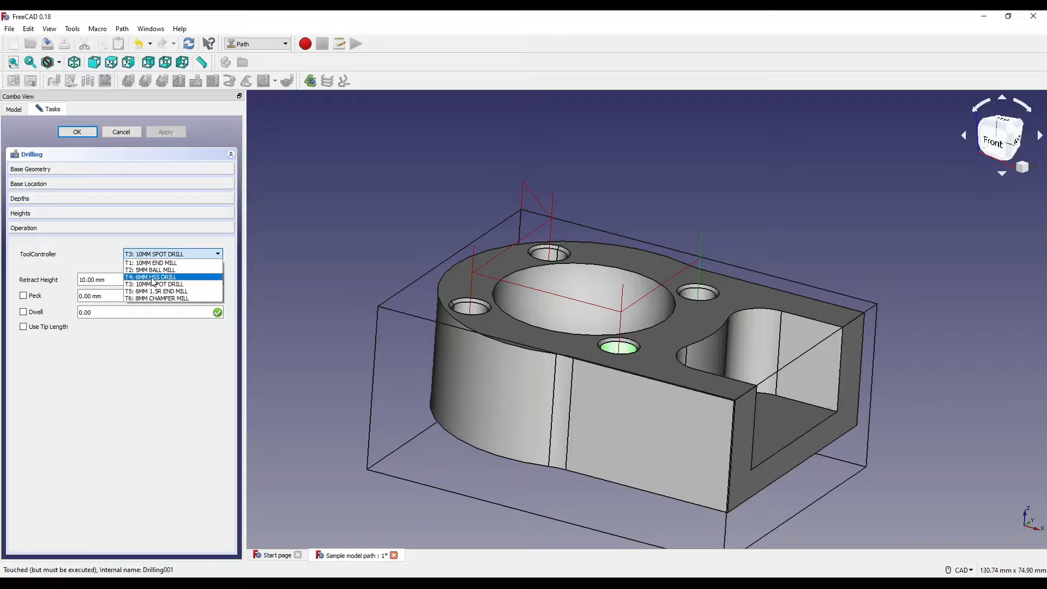
click(154, 277)
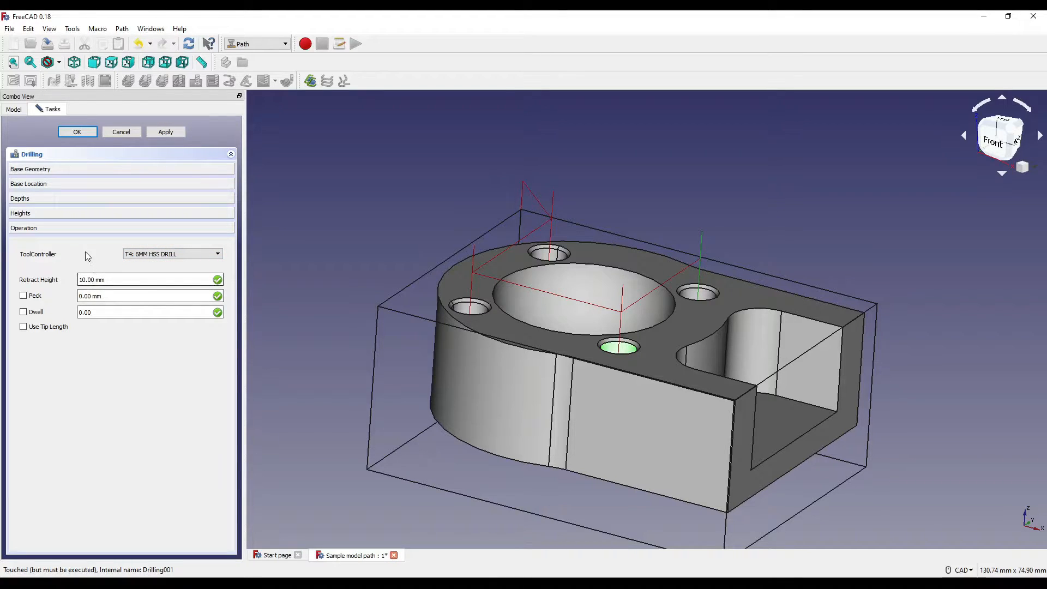
click(24, 296)
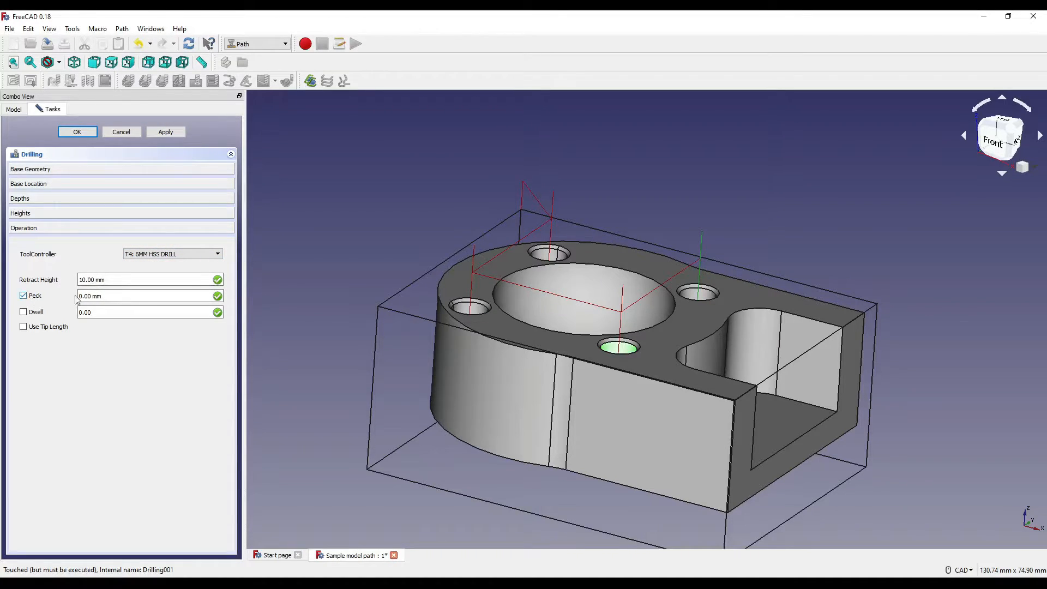
key(Tab)
text(2)
key(Tab)
click(106, 313)
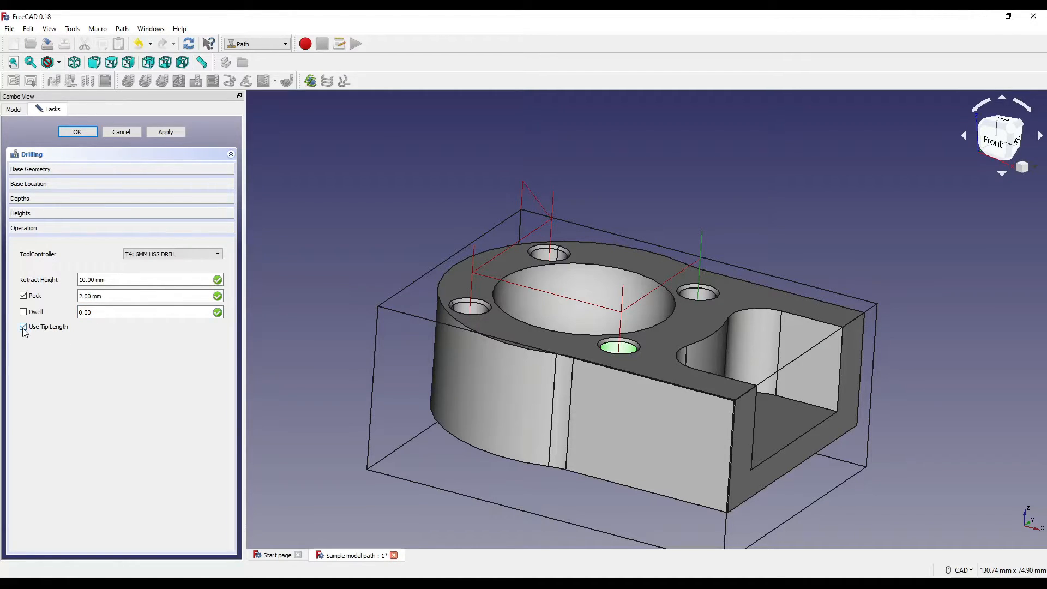
Turn off Use Tip Length for the duplicated drilling operation
middle_drag(578, 294, 594, 349)
scroll(644, 360, up, 4)
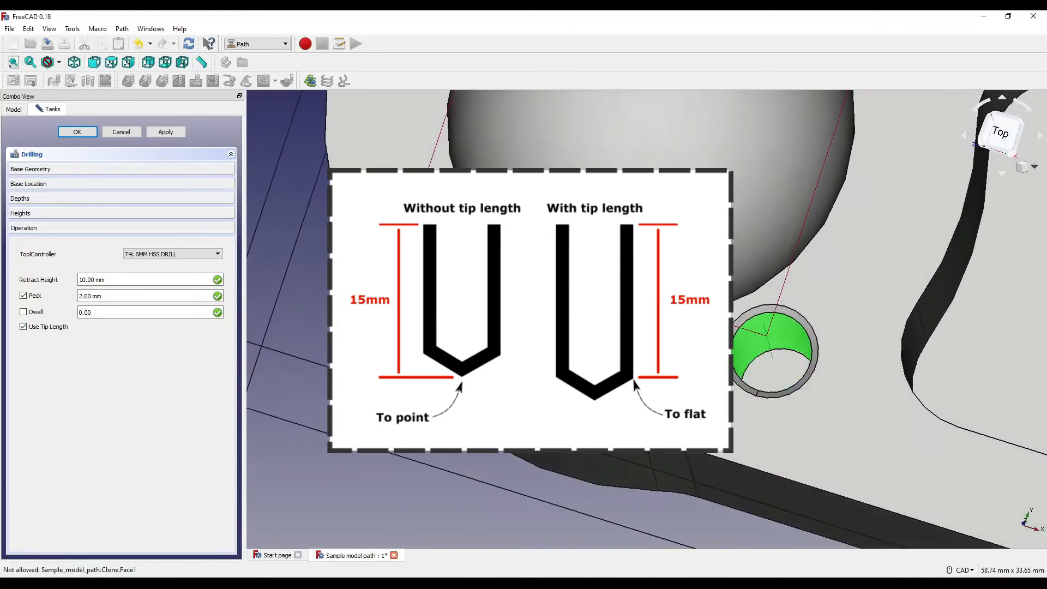
scroll(454, 253, up, 2)
middle_drag(455, 253, 558, 341)
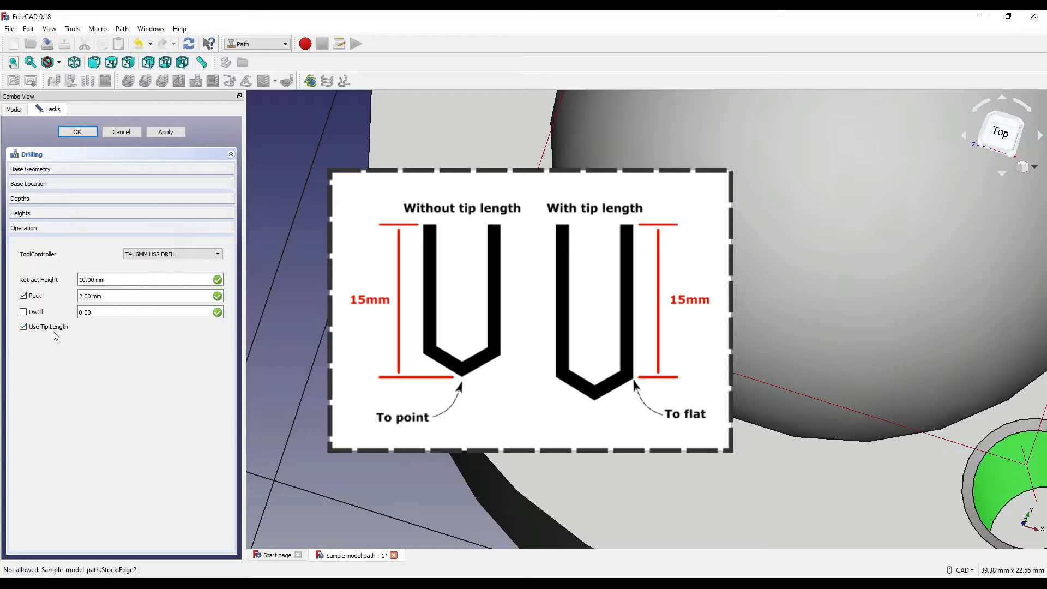
scroll(647, 319, down, 5)
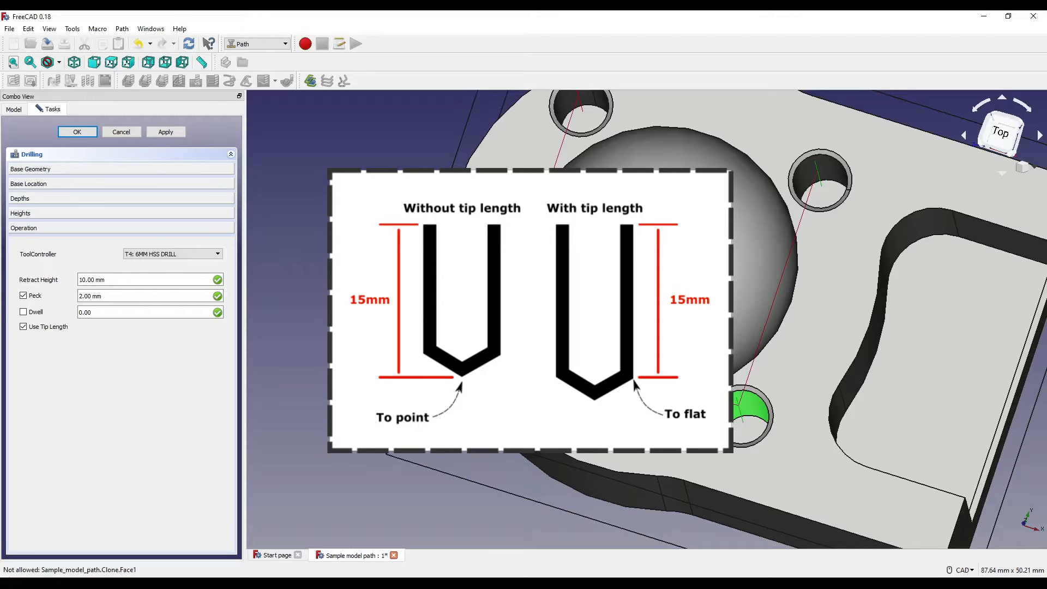
click(40, 329)
middle_drag(667, 381, 726, 374)
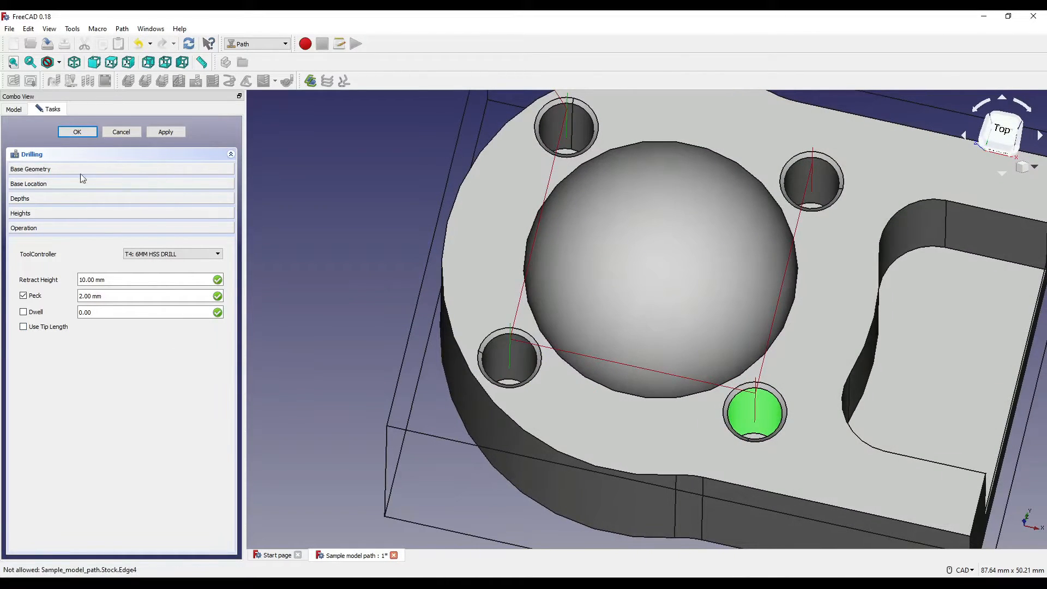
Set the duplicated drilling operation's final depth to -16 mm, and apply and accept the changes
click(35, 198)
click(205, 235)
text(-16)
scroll(603, 333, down, 4)
middle_drag(608, 402, 610, 352)
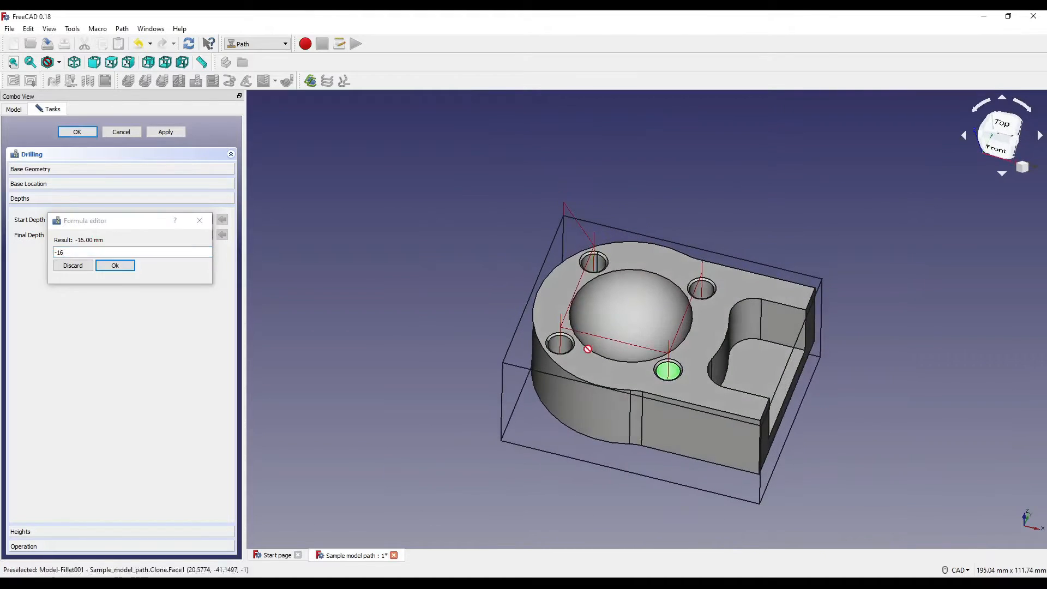
click(115, 265)
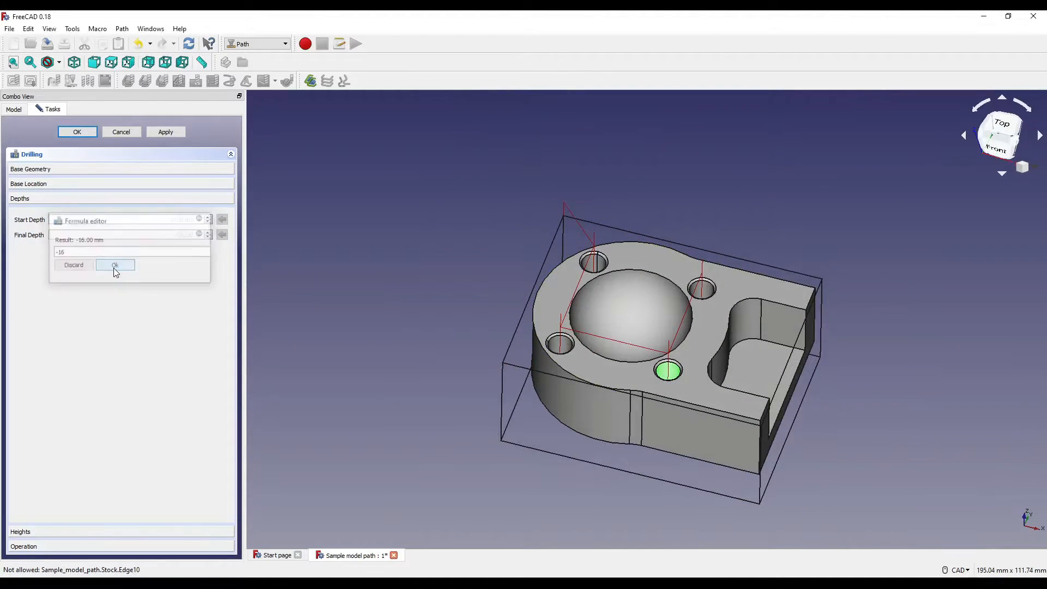
click(166, 132)
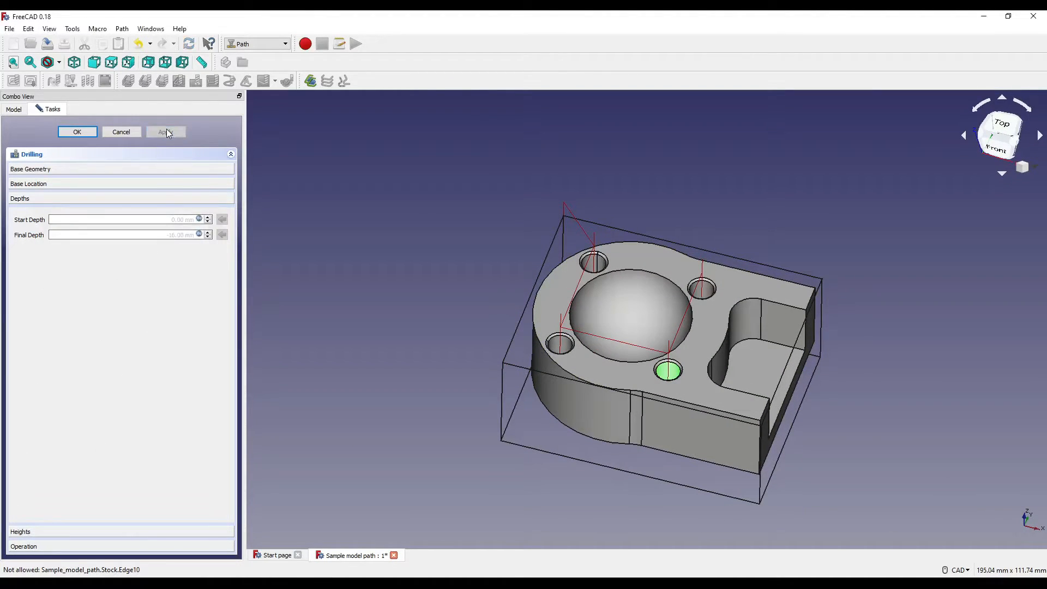
click(86, 133)
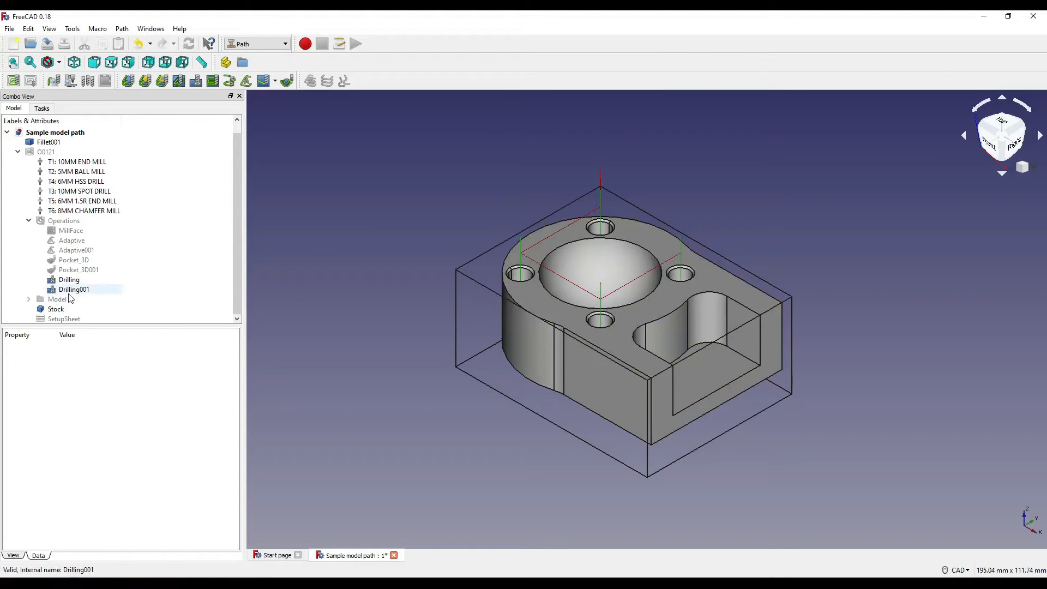
Hide the toolpaths of both drilling operations and clear the selection
click(71, 292)
ctrl+click(66, 280)
key(space)
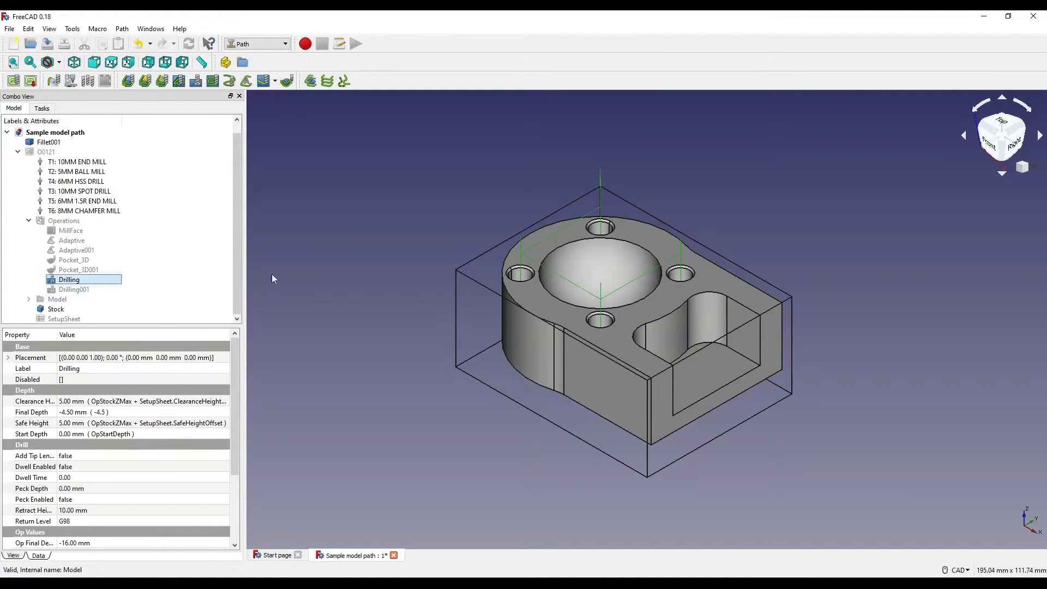
click(354, 201)
Create a Deburr operation and set its chamfer width W to 0.25 mm
click(275, 82)
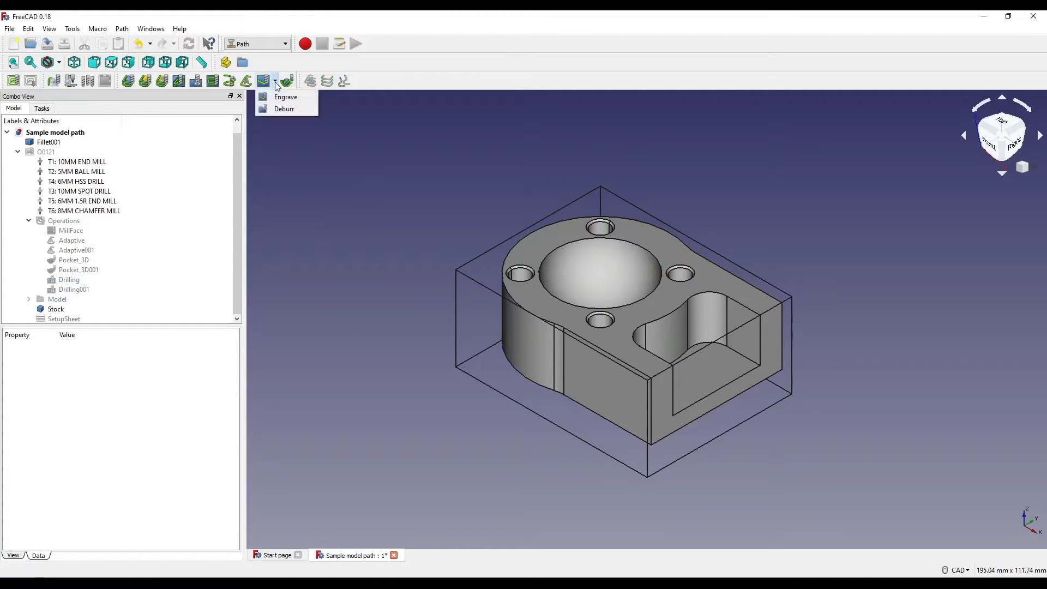
click(291, 110)
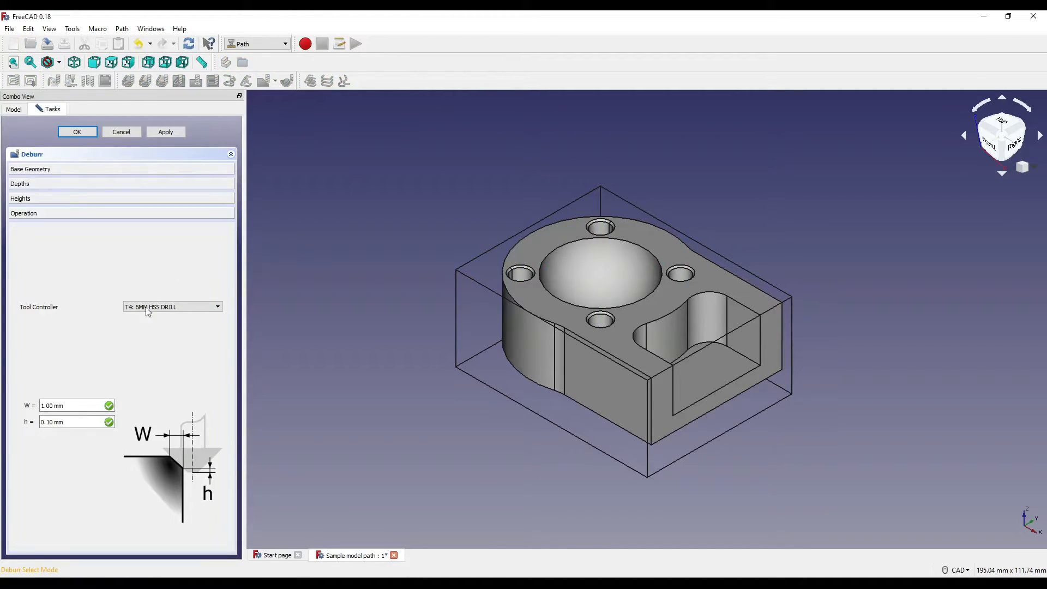
click(49, 406)
double_click(54, 406)
text(0)
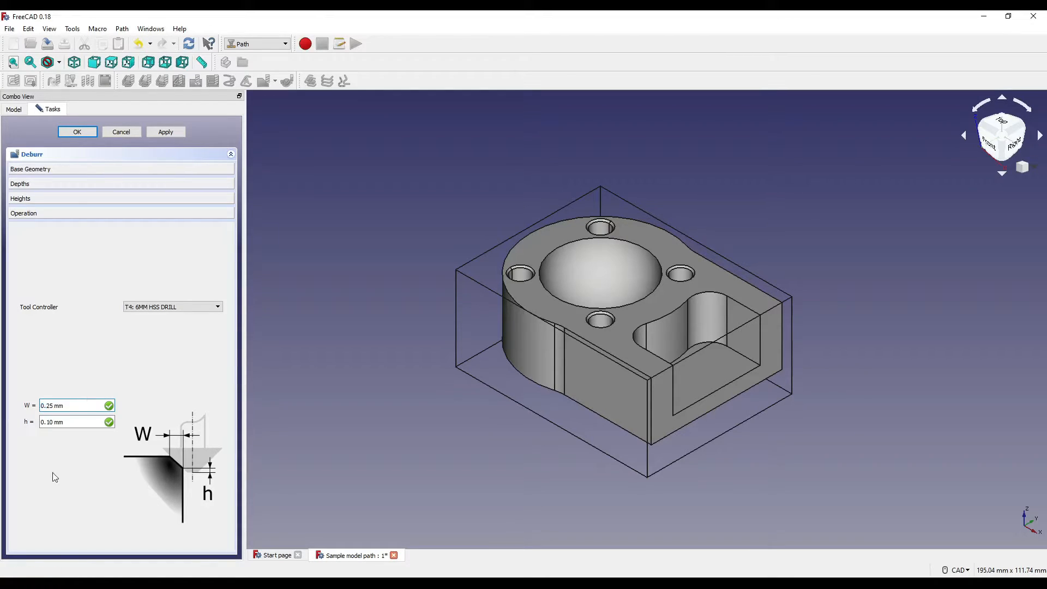
Assign the T6: 8MM CHAMFER MILL tool controller to the Deburr operation and check its depth settings
click(180, 308)
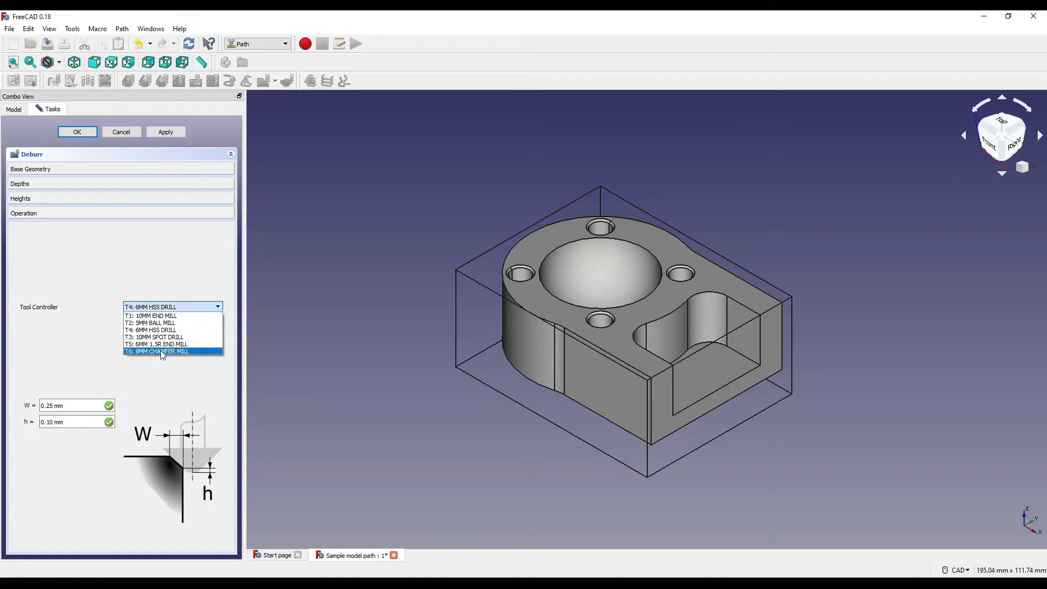
click(160, 351)
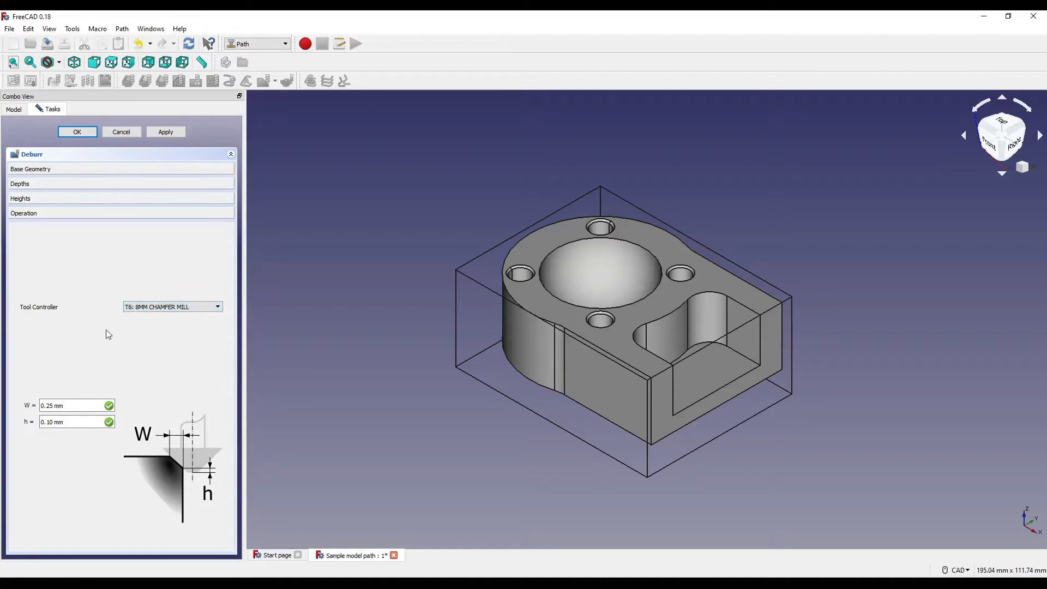
click(23, 198)
click(32, 185)
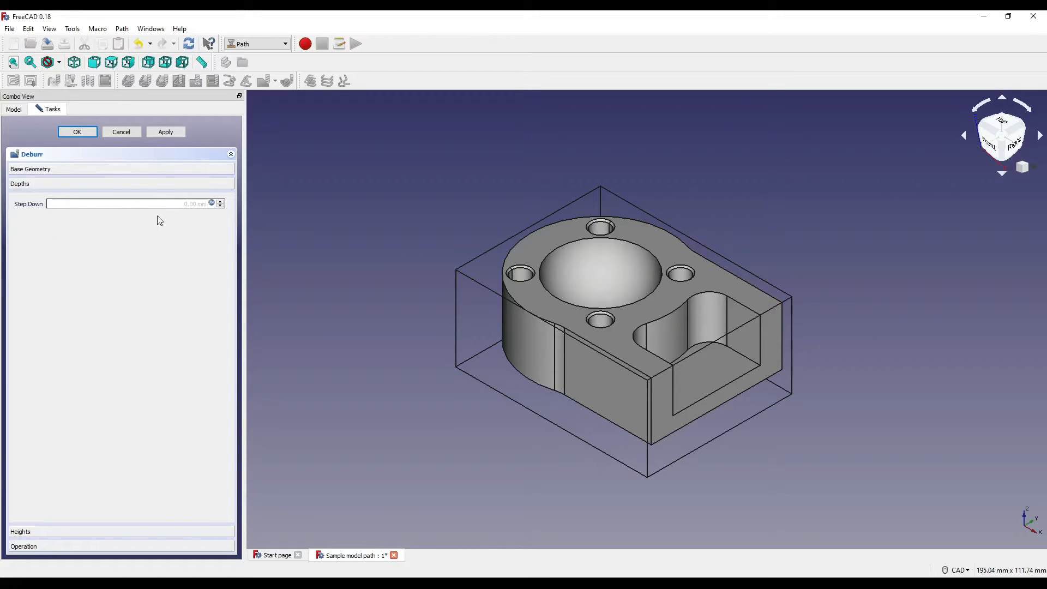
For the Deburr base geometry, select the part's outer top edges, including the short segment at the open pocket's end
click(34, 168)
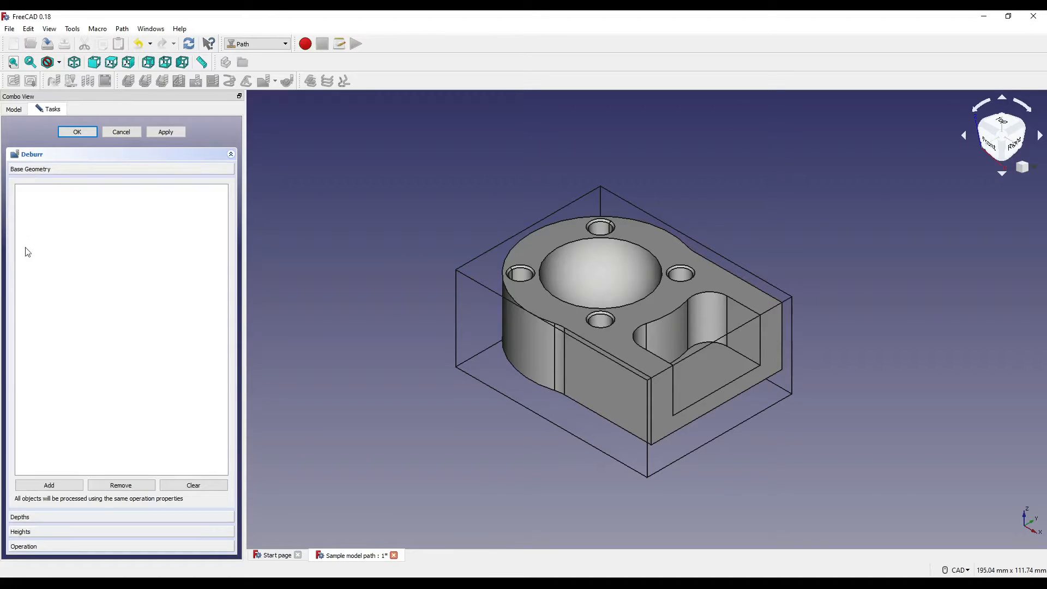
scroll(675, 343, up, 5)
click(590, 410)
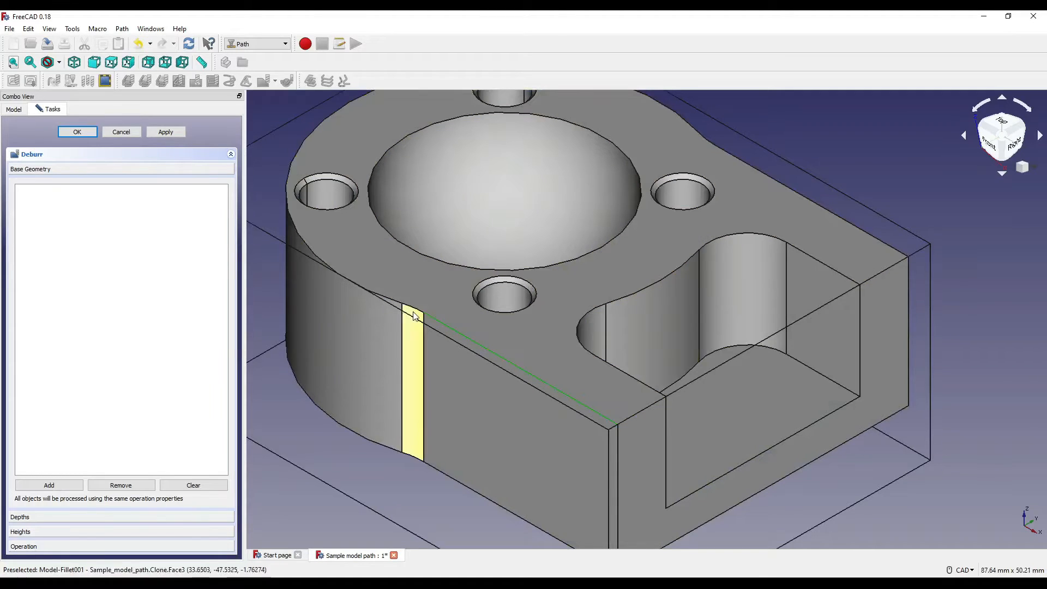
click(399, 304)
click(710, 140)
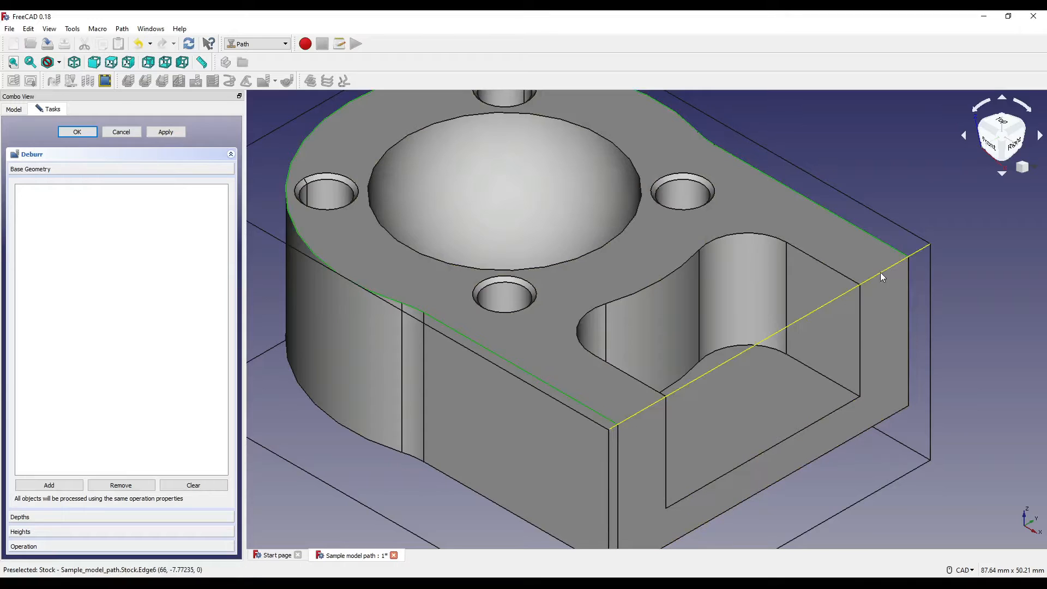
middle_drag(826, 260, 840, 289)
click(873, 322)
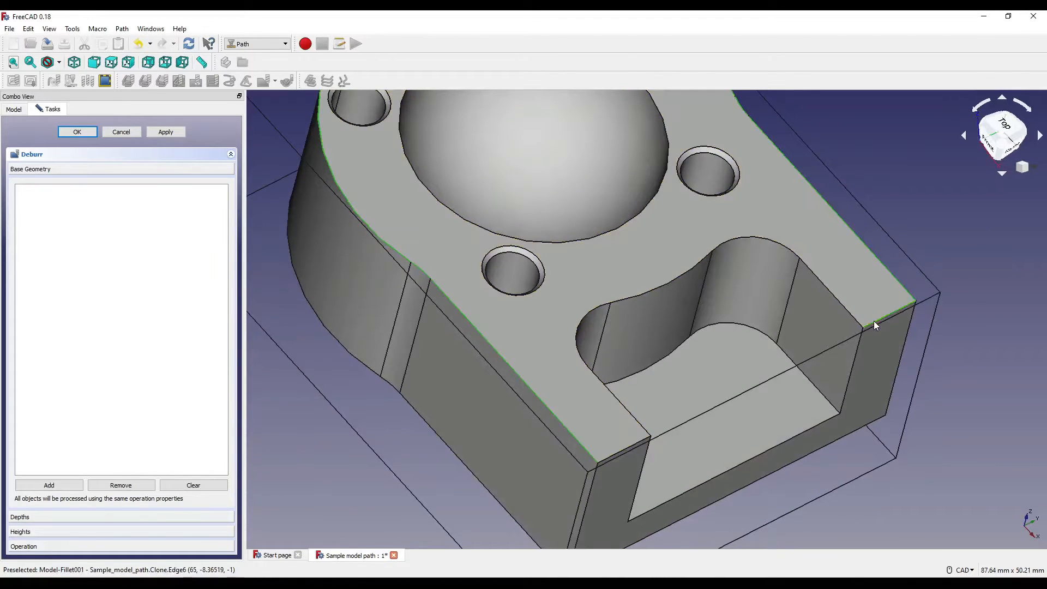
Select the open pocket's top edges and add all selected edges to the Deburr base geometry
click(716, 246)
click(696, 265)
click(582, 322)
click(626, 407)
scroll(608, 384, down, 5)
mouse_move(692, 376)
middle_down()
mouse_move(665, 299)
mouse_move(686, 362)
middle_up()
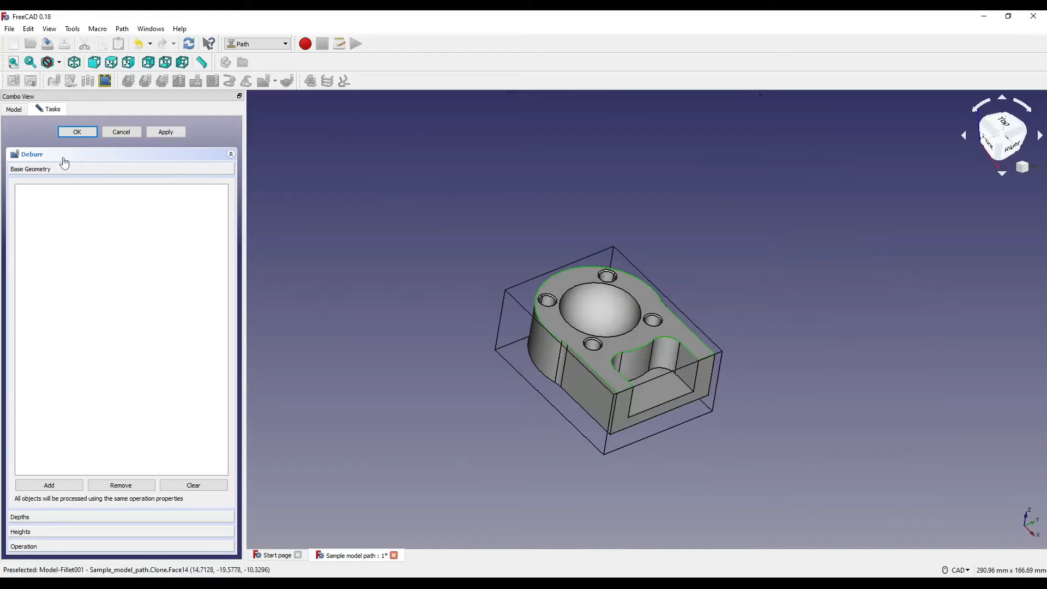
click(49, 485)
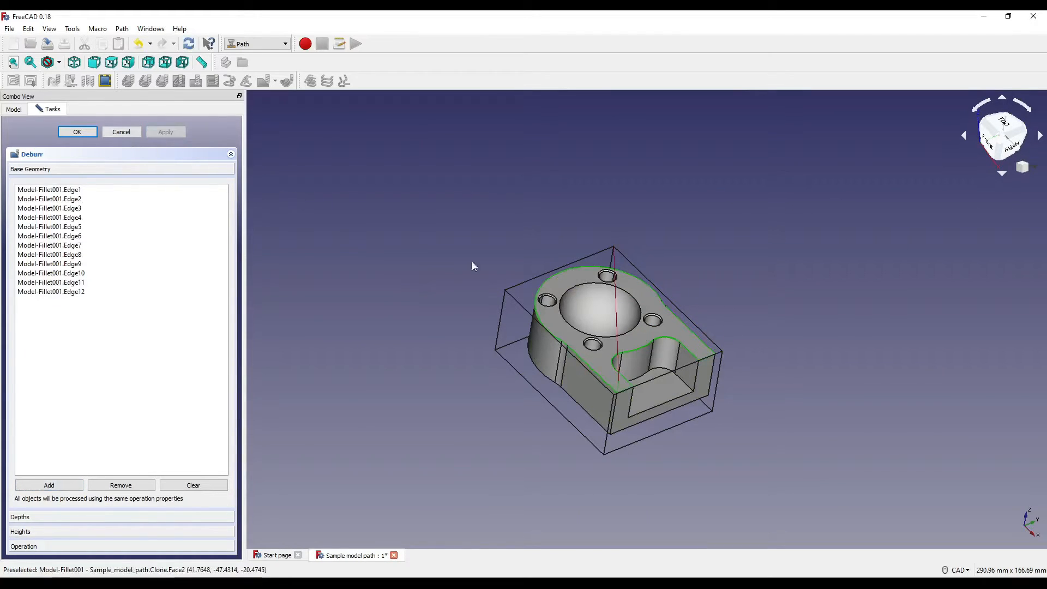
Check the Deburr toolpath around the selected edges and accept the operation
middle_drag(724, 411, 778, 388)
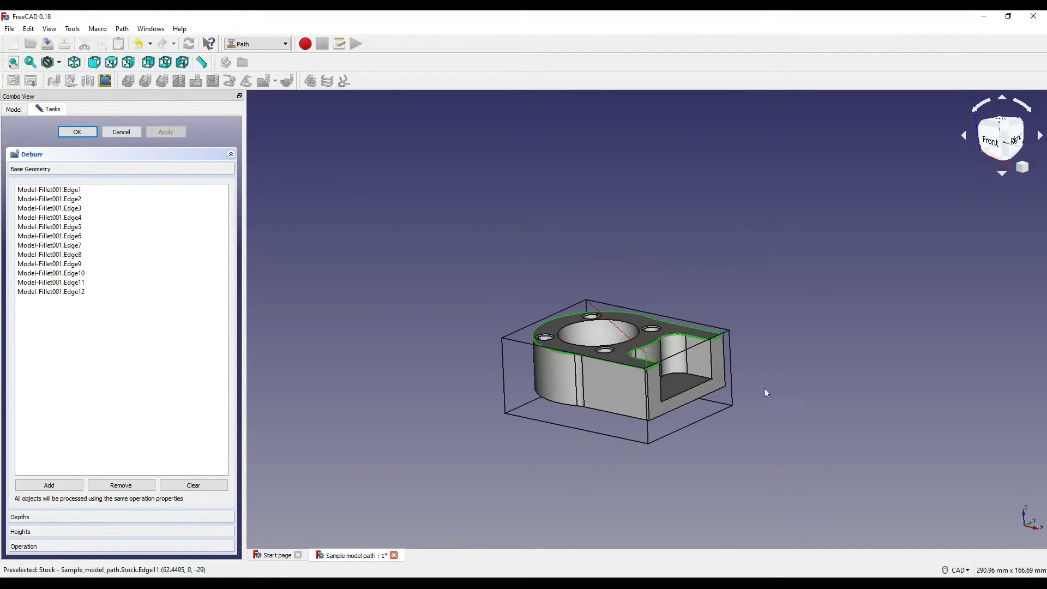
scroll(688, 388, up, 6)
middle_drag(715, 322, 761, 398)
scroll(761, 397, down, 2)
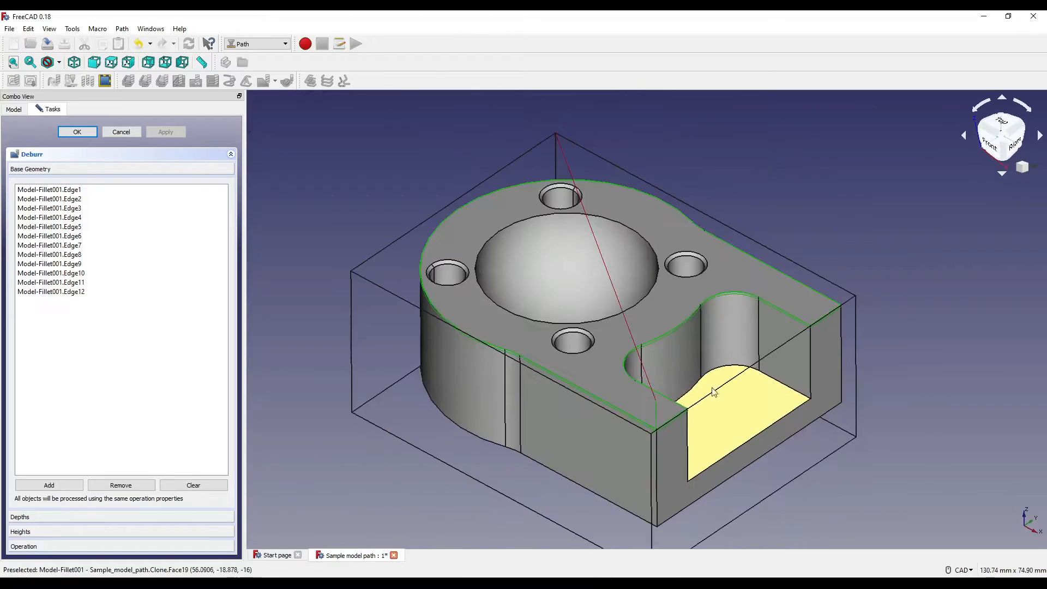
click(74, 132)
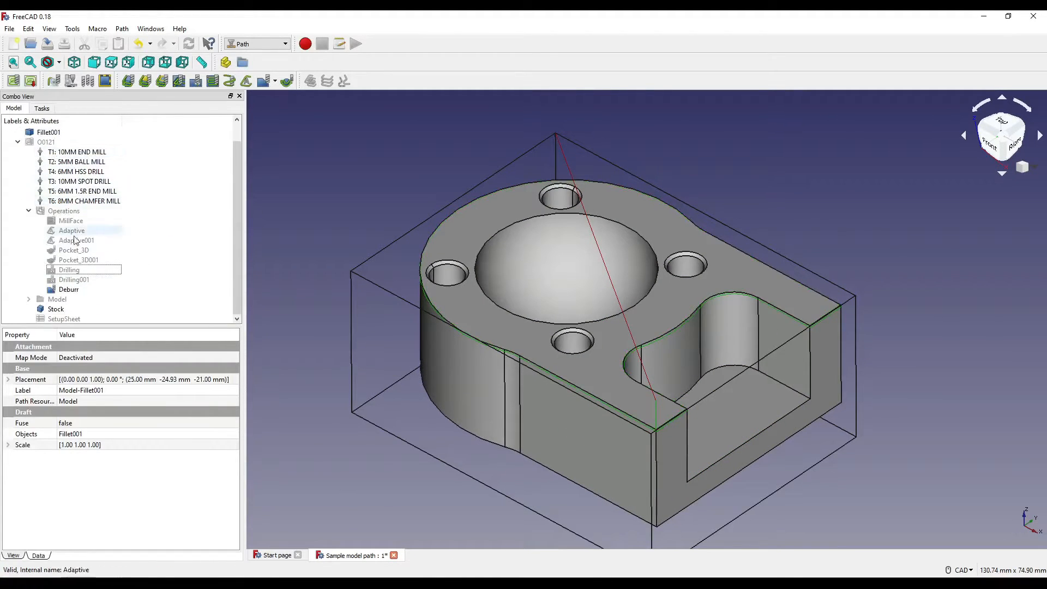
Simulate all operations of job O0121 and select the Fillet001 body in the model tree
click(75, 82)
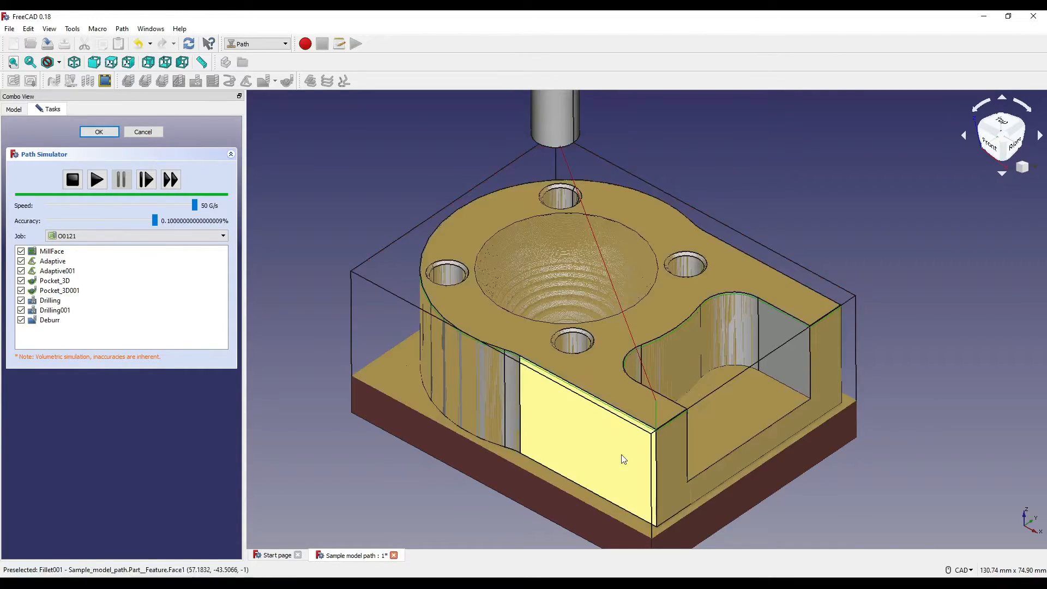
click(571, 443)
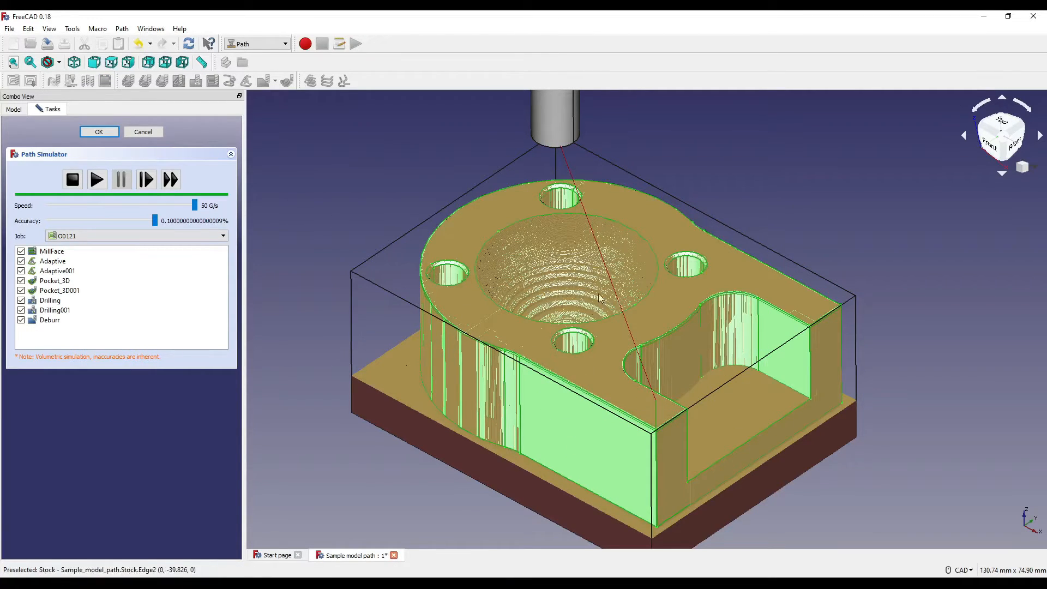
click(15, 111)
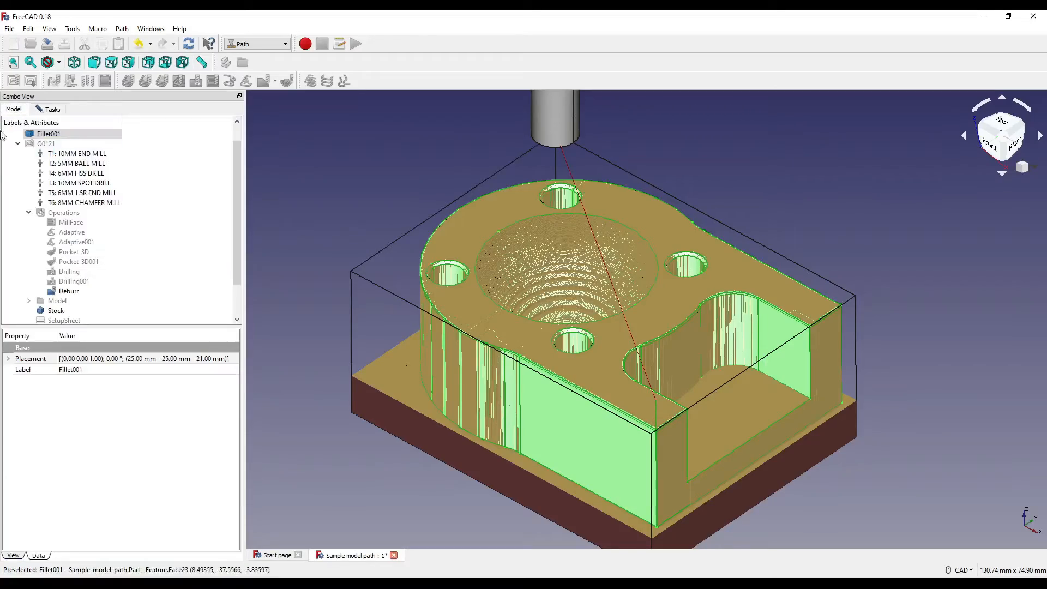
click(65, 153)
scroll(57, 146, up, 1)
click(55, 153)
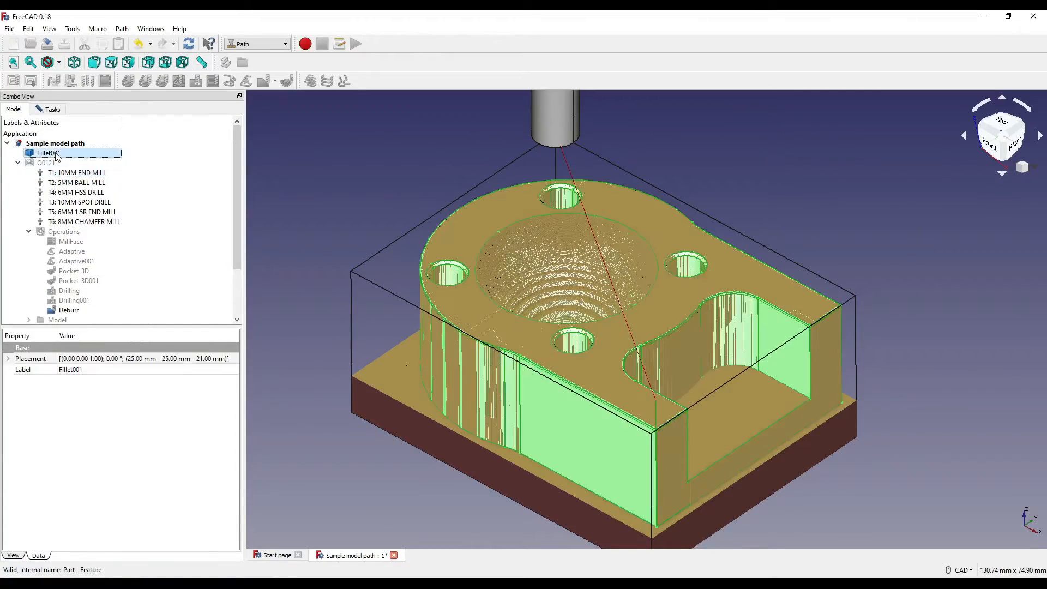
Examine the simulated part's cut surfaces and edges from several angles, and close the simulation without keeping its result
scroll(722, 387, up, 3)
middle_drag(723, 387, 600, 310)
scroll(533, 232, up, 3)
scroll(601, 307, down, 2)
middle_drag(580, 275, 581, 202)
middle_drag(745, 204, 692, 318)
scroll(692, 319, down, 3)
mouse_move(745, 290)
middle_down()
mouse_move(791, 326)
mouse_move(723, 383)
mouse_move(807, 392)
mouse_move(816, 416)
mouse_move(791, 374)
mouse_move(603, 312)
mouse_move(627, 349)
mouse_move(745, 298)
middle_up()
key(space)
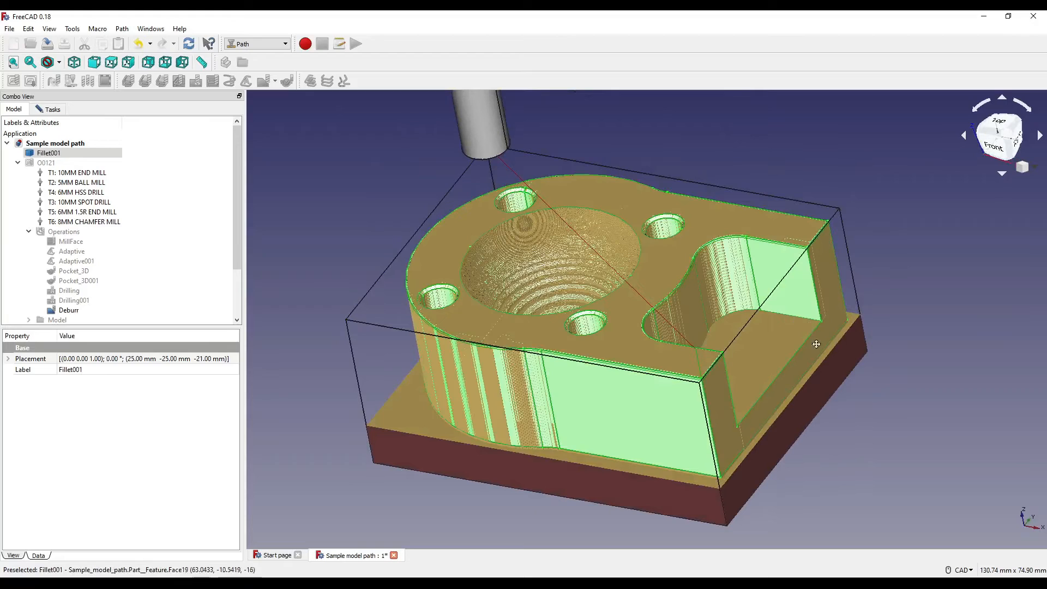
middle_drag(816, 336, 817, 363)
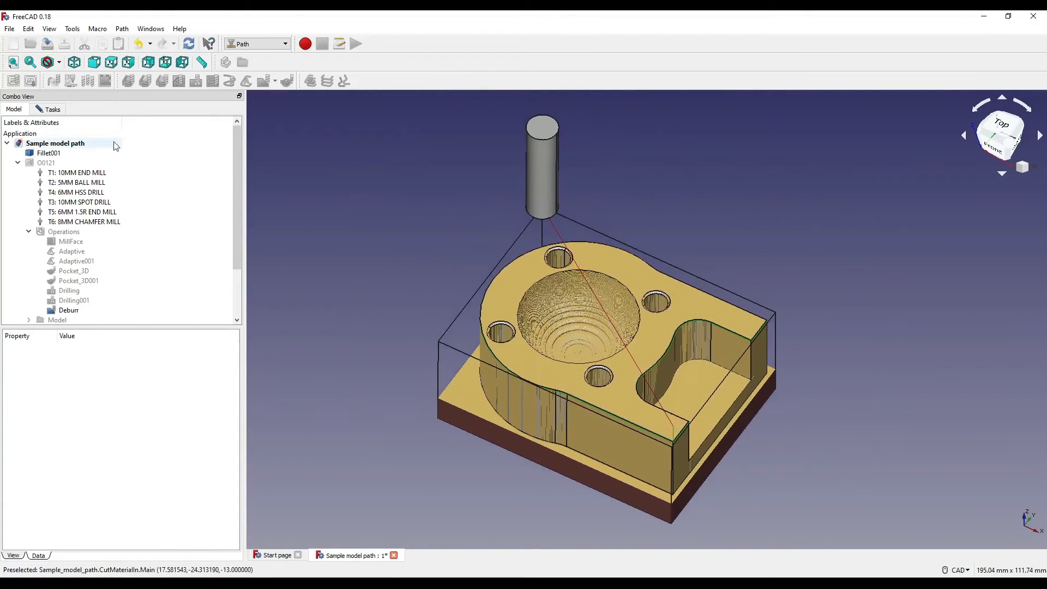
click(50, 109)
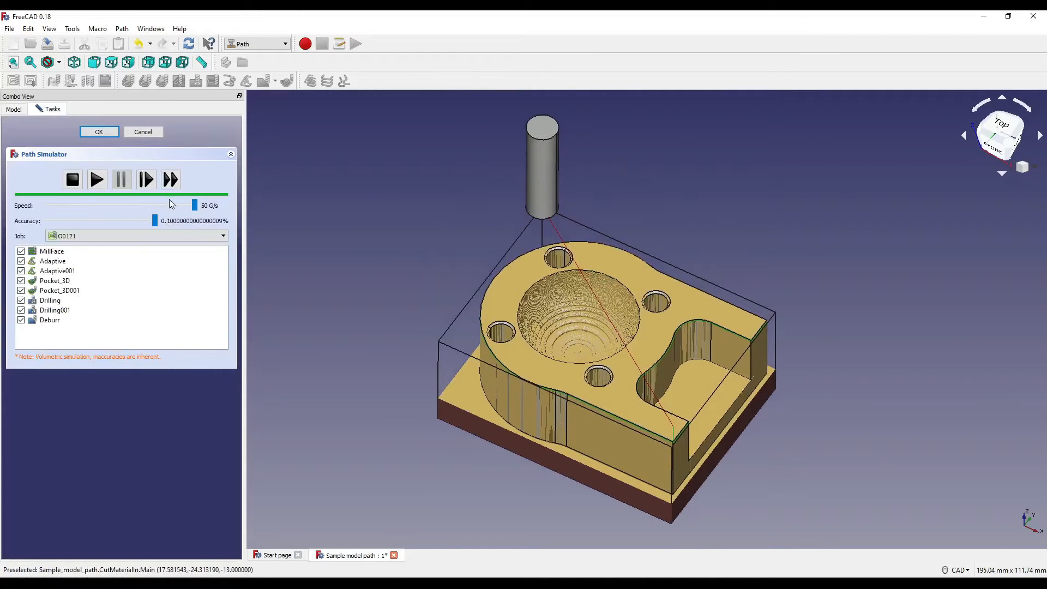
click(142, 132)
middle_drag(695, 396, 679, 412)
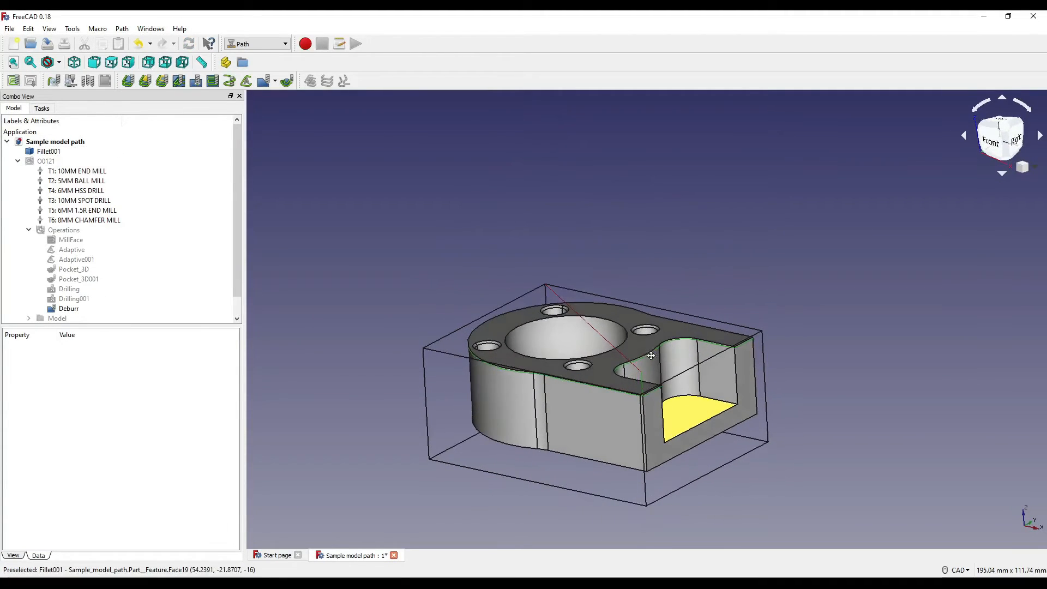
Hide the Deburr operation's toolpath
click(68, 308)
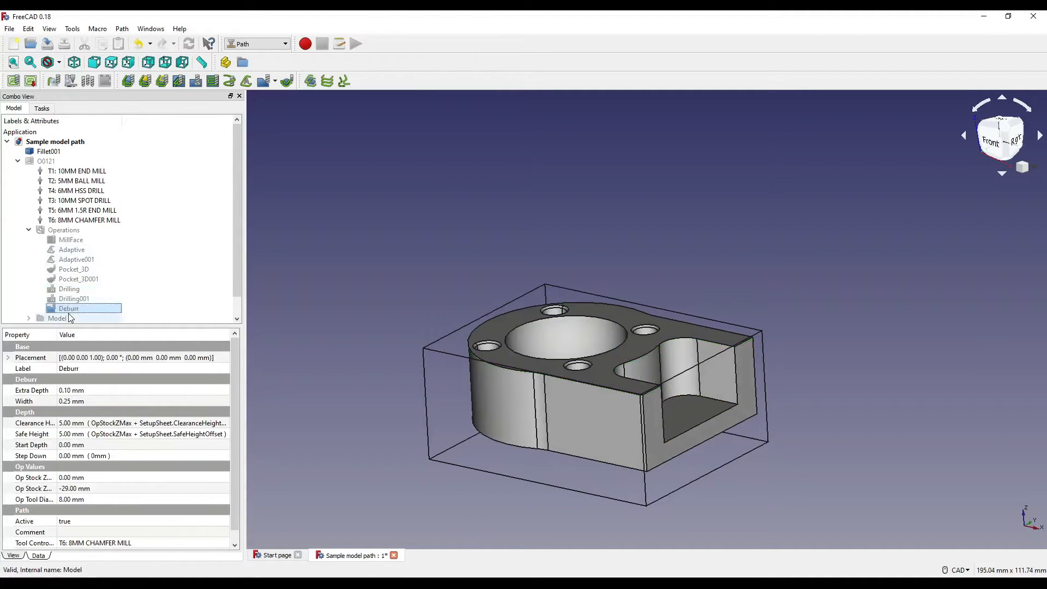
scroll(63, 310, down, 1)
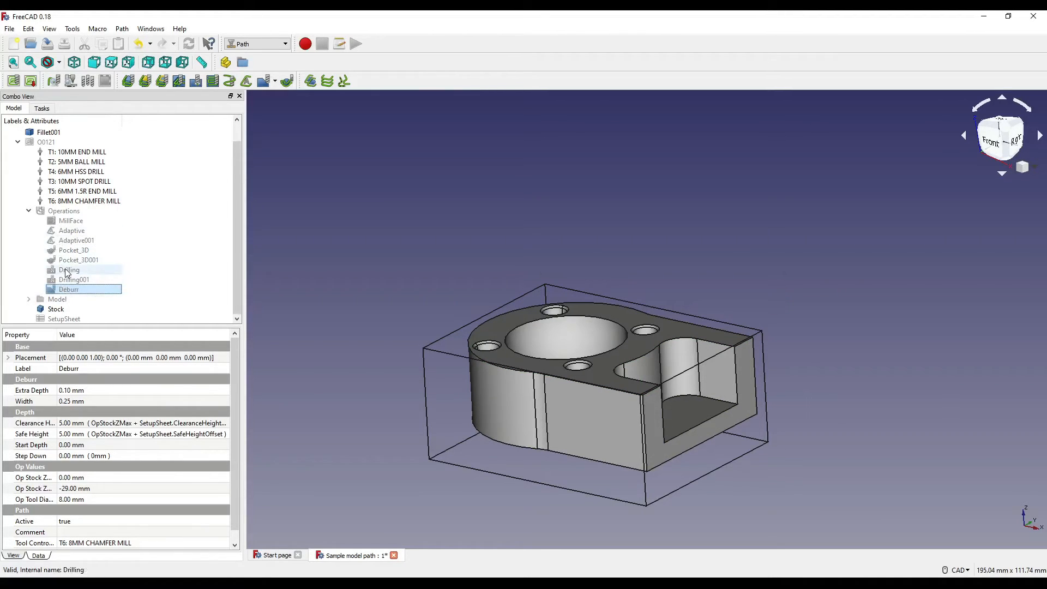
Try moving Deburr ahead of Drilling in the order of the job's Operations group
double_click(60, 216)
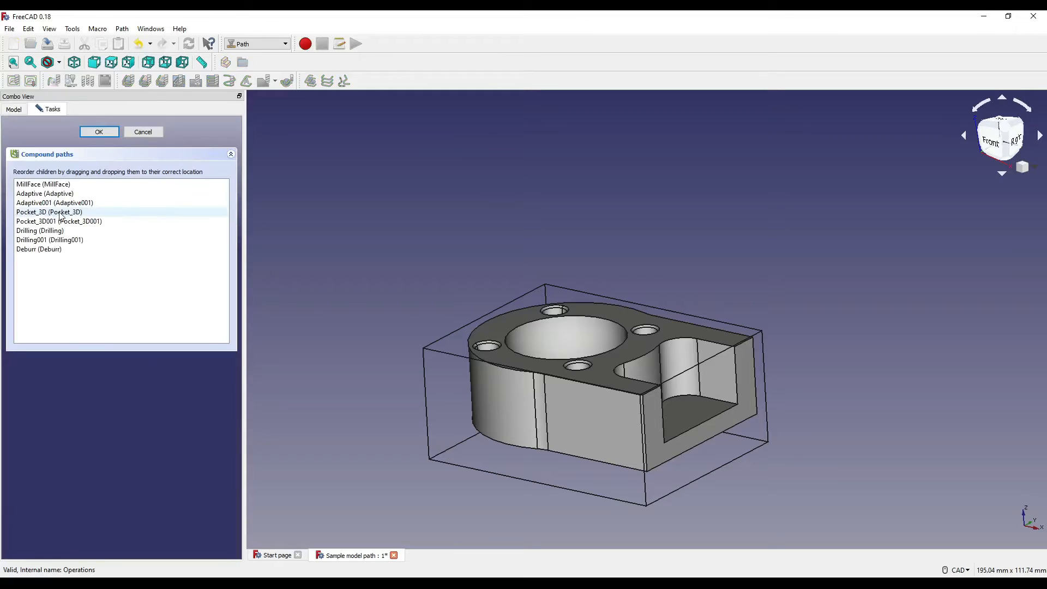
drag(36, 250, 34, 231)
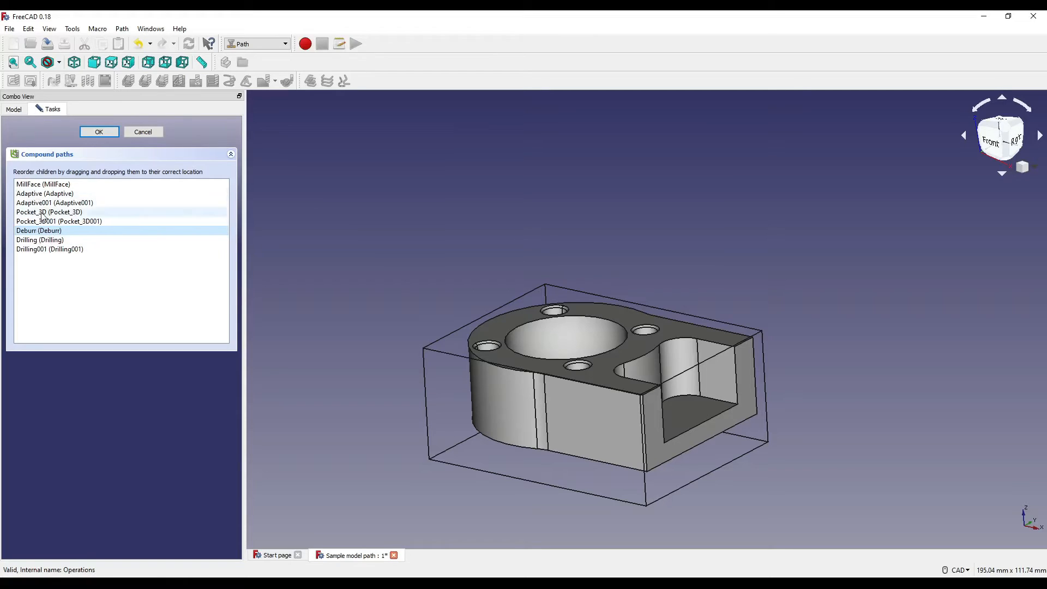
click(64, 205)
click(54, 213)
click(70, 222)
click(53, 213)
Try placing Pocket_3D001 and Pocket_3D after Drilling001, with Pocket_3D001 first, and discard the reordering
drag(57, 224, 56, 268)
click(58, 214)
drag(58, 213, 59, 244)
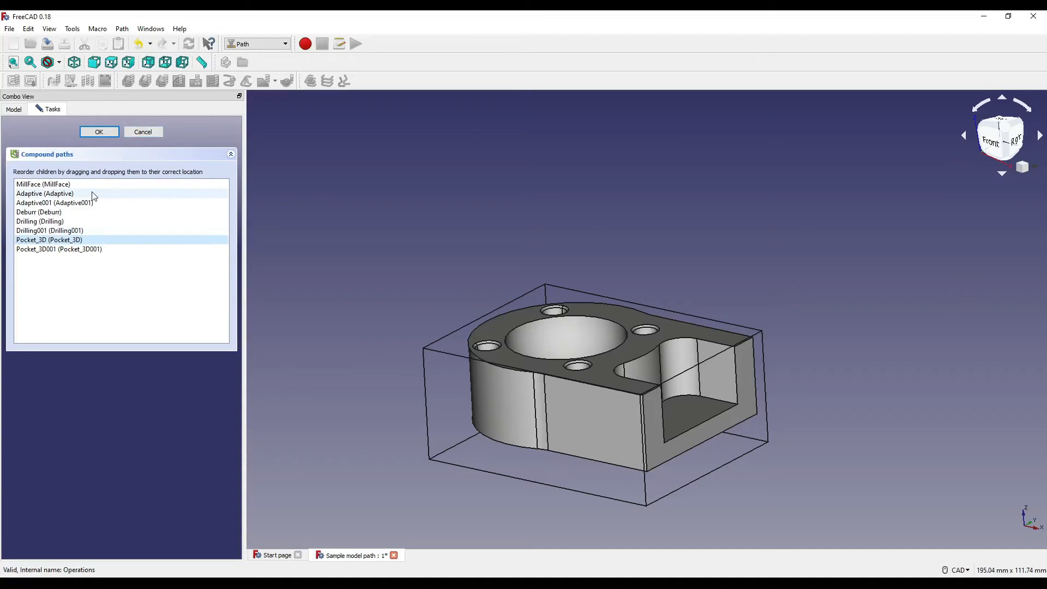
drag(63, 252, 65, 236)
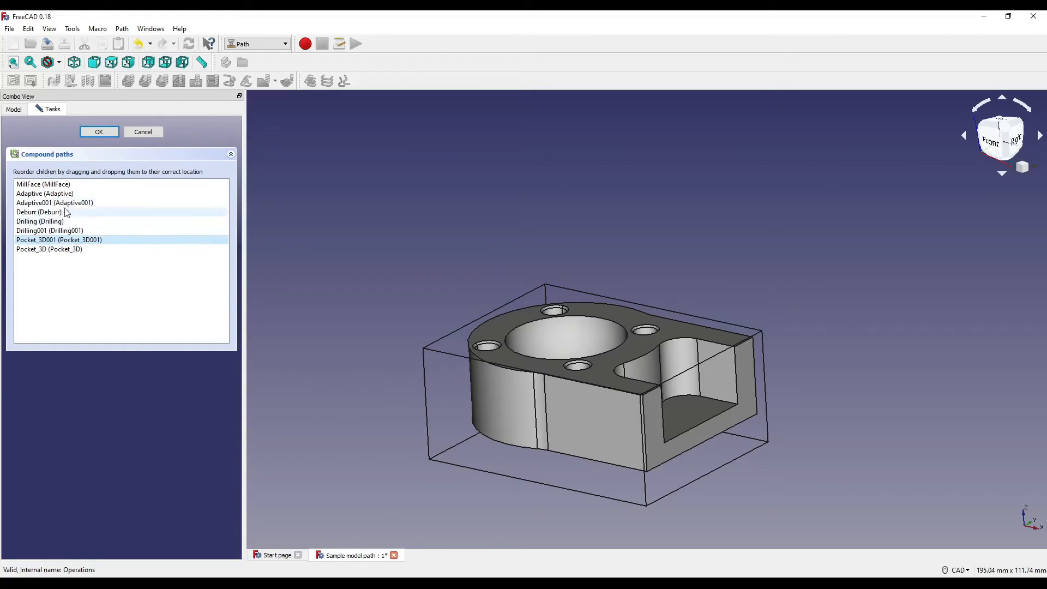
middle_drag(629, 352, 650, 366)
scroll(562, 382, up, 4)
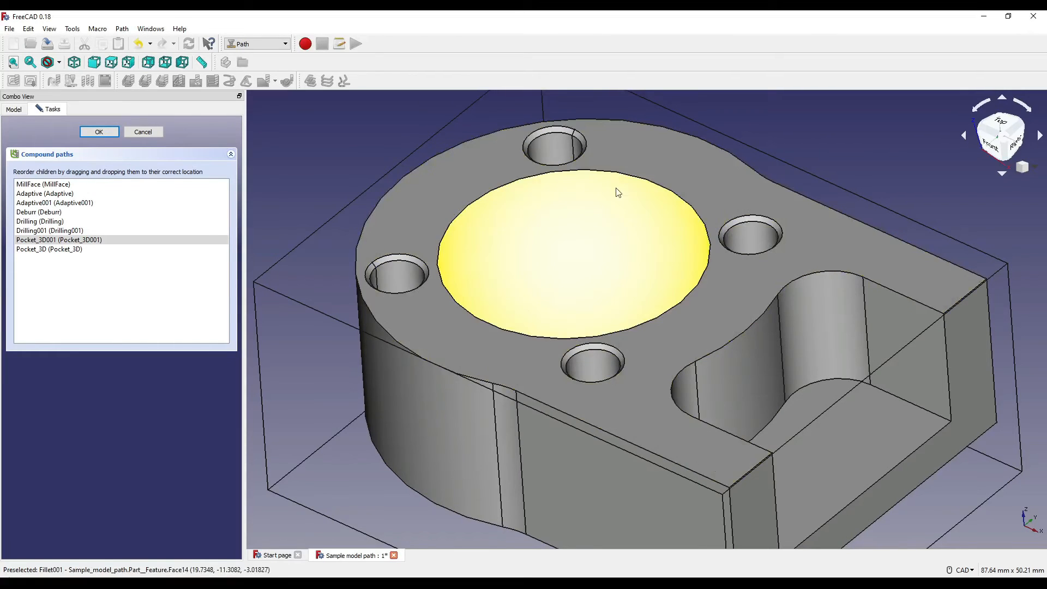
scroll(650, 242, down, 4)
mouse_move(648, 238)
middle_down()
mouse_move(657, 303)
mouse_move(709, 265)
mouse_move(661, 227)
middle_up()
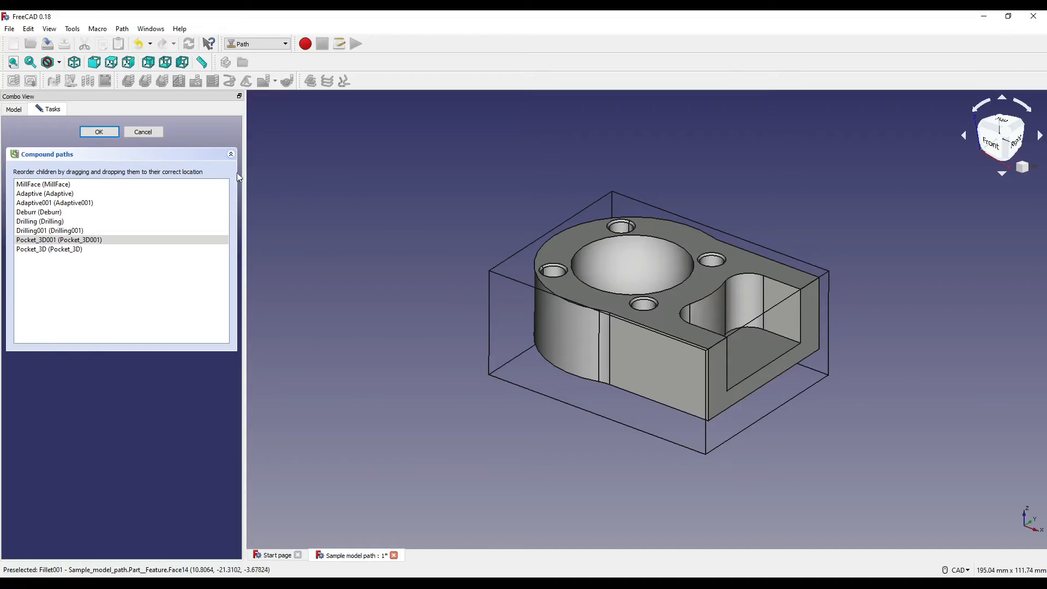
click(142, 133)
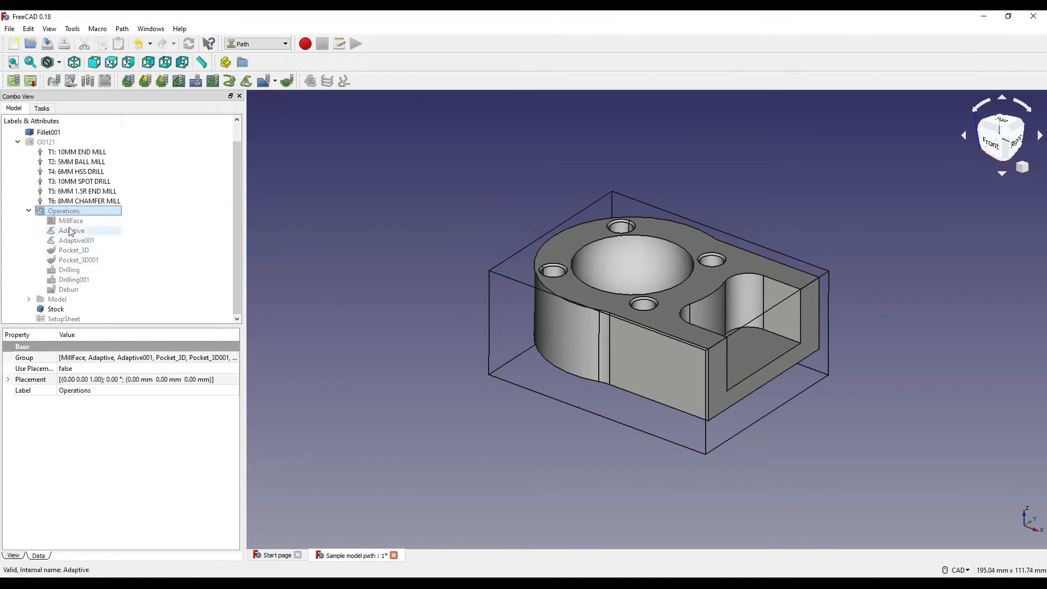
Post-process job O0121, look through the generated G-code and accept it
click(416, 194)
middle_drag(445, 171, 441, 215)
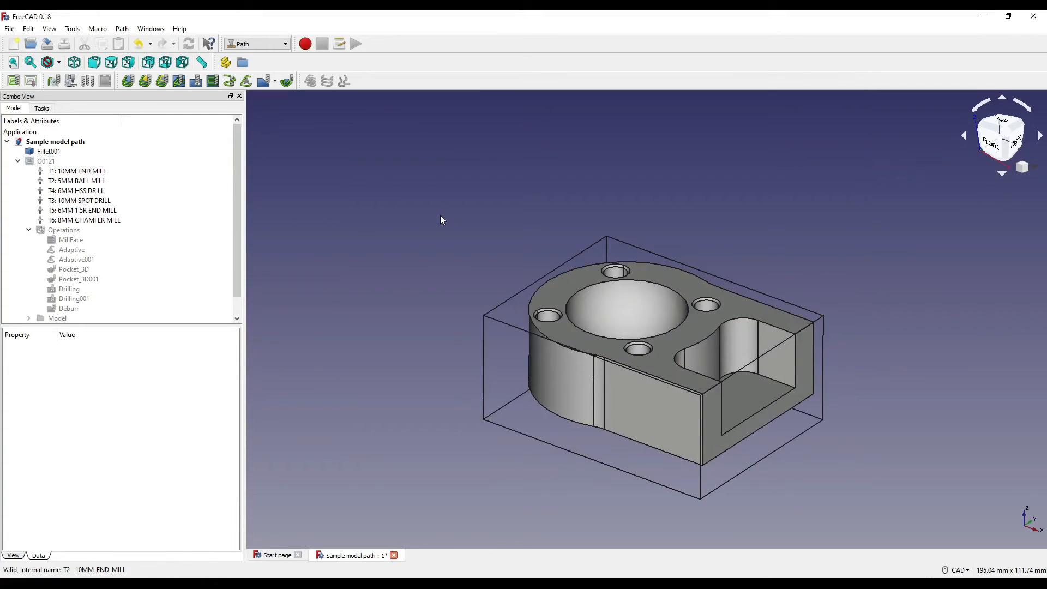
click(152, 160)
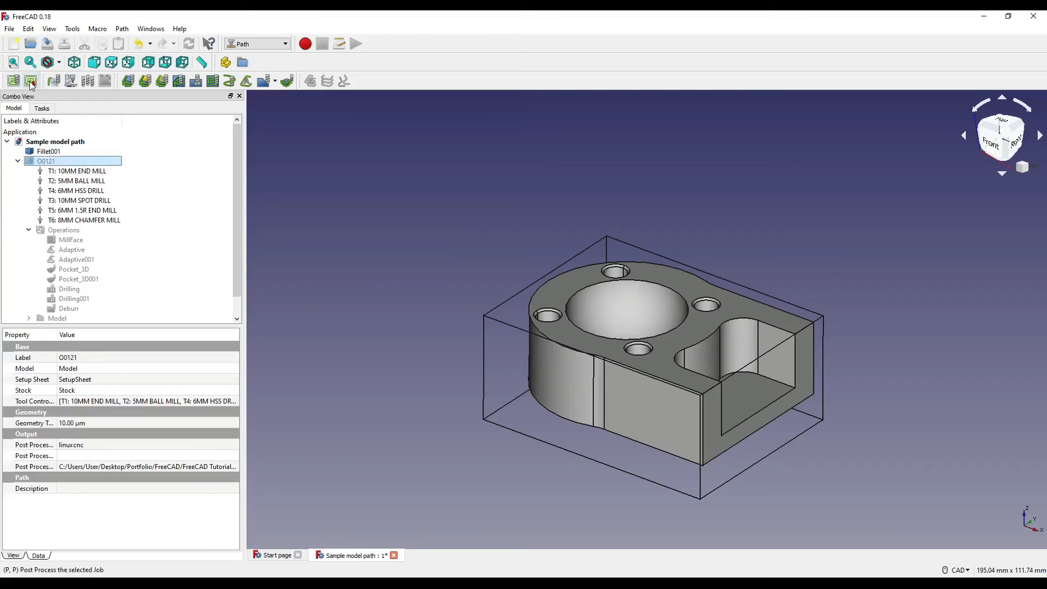
click(30, 81)
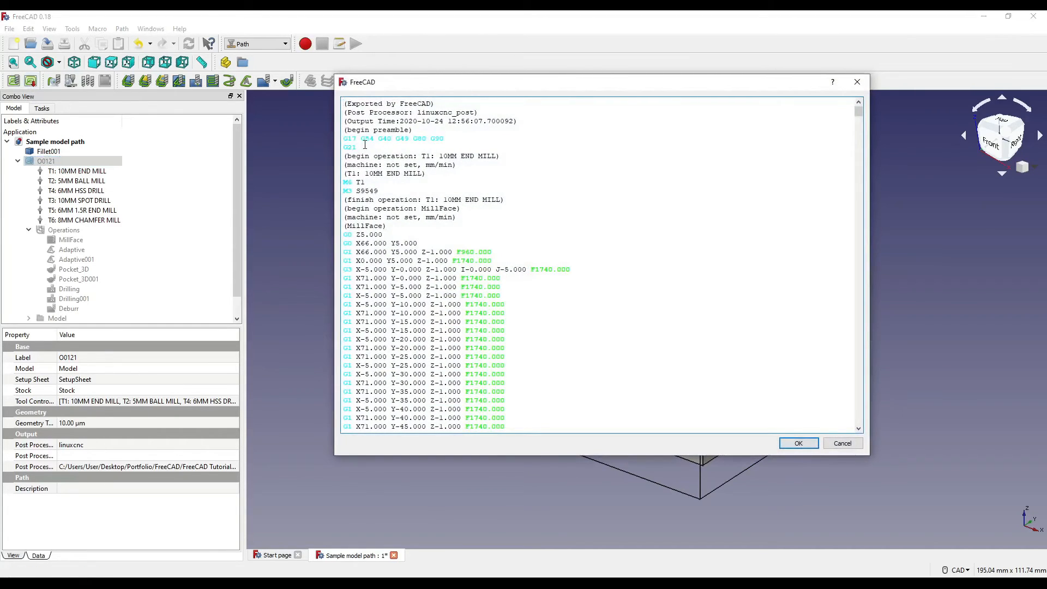
drag(859, 112, 475, 242)
click(786, 444)
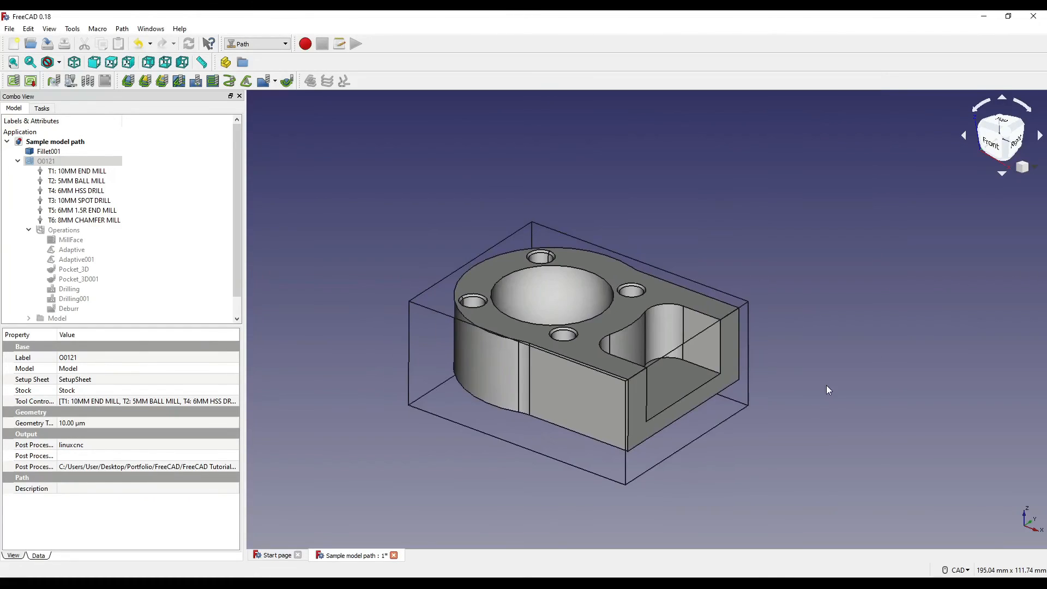